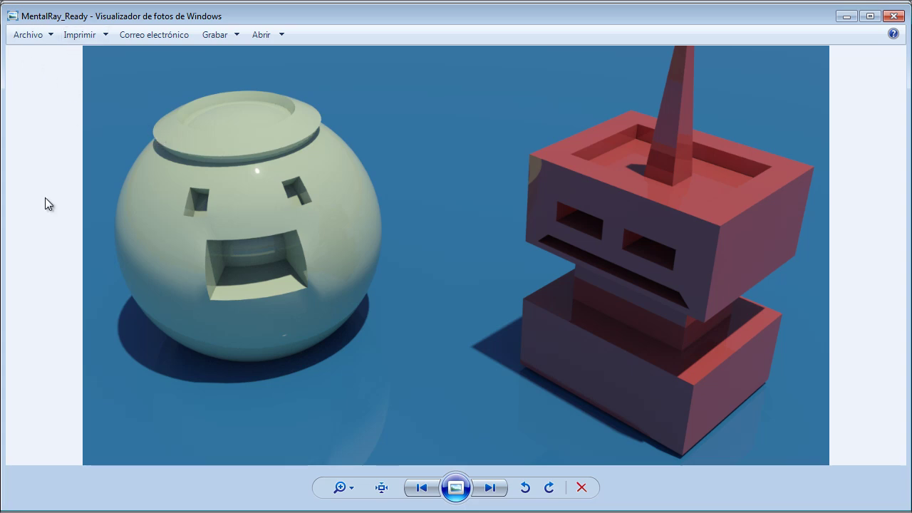
# Page through the Custom_Dome, Default, Light_Tracer, MentalRay_Default and MentalRay_Ready renders.
pyautogui.click(491, 487)
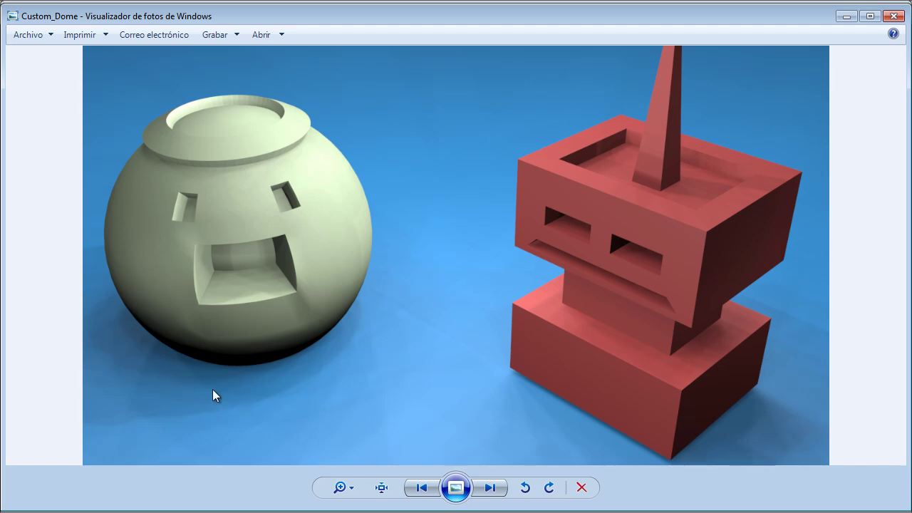
pyautogui.click(491, 488)
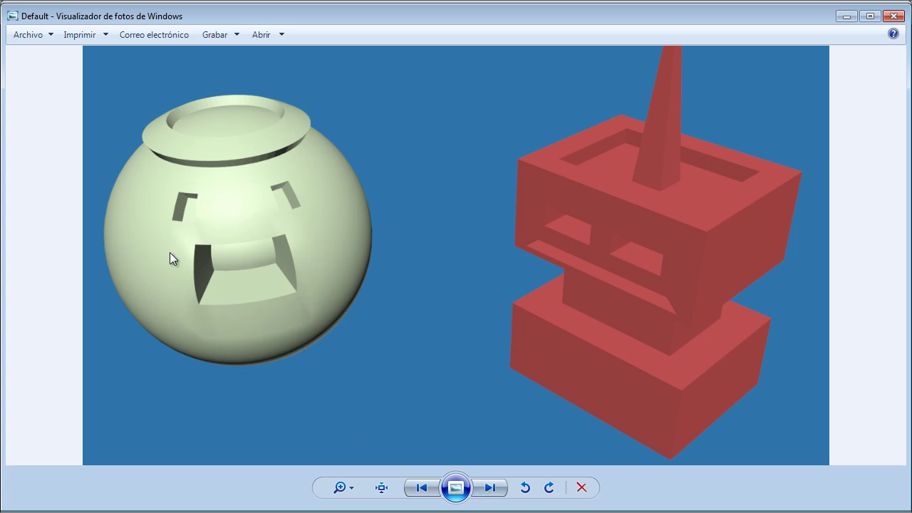
pyautogui.click(490, 487)
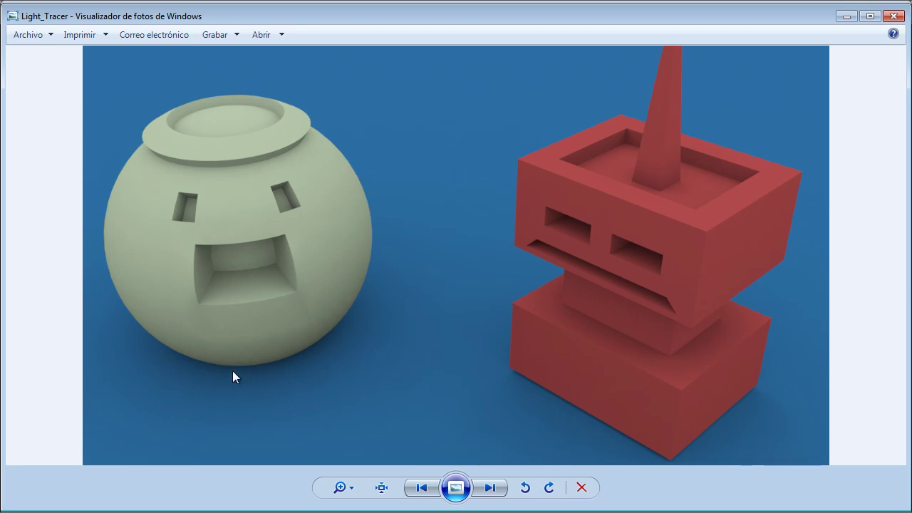
pyautogui.click(489, 489)
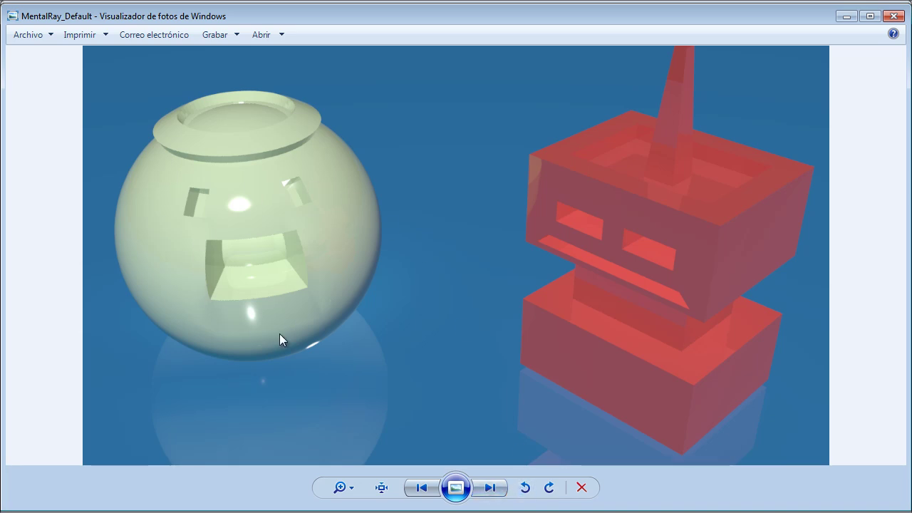
pyautogui.click(491, 488)
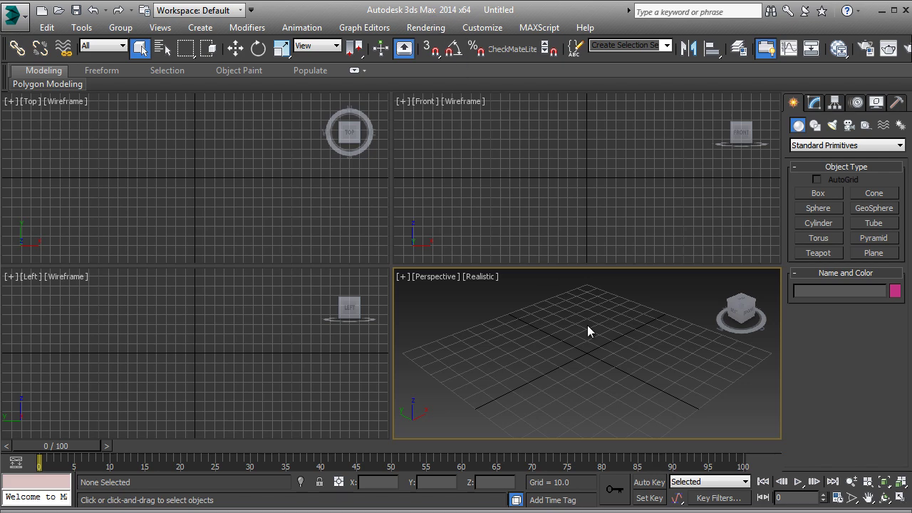
# Open Default.max from recent documents and render it for comparison.
pyautogui.click(13, 14)
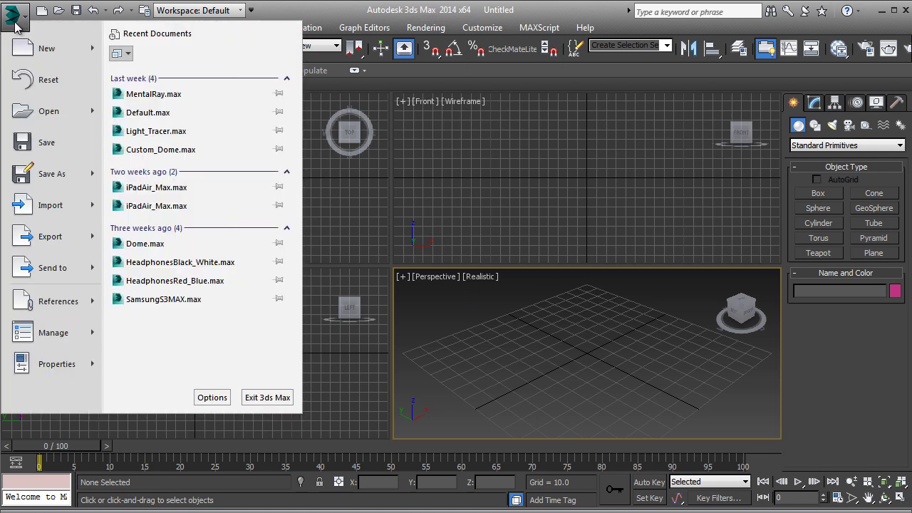
pyautogui.click(148, 113)
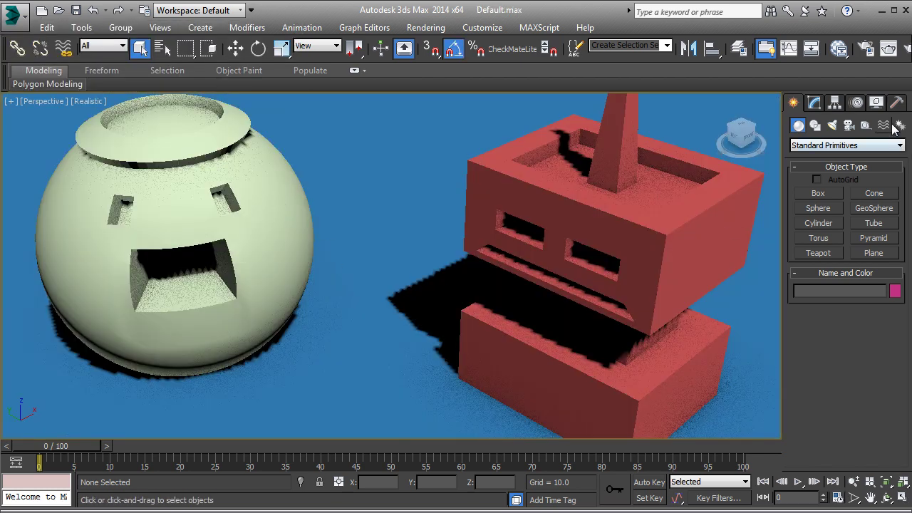
pyautogui.click(907, 49)
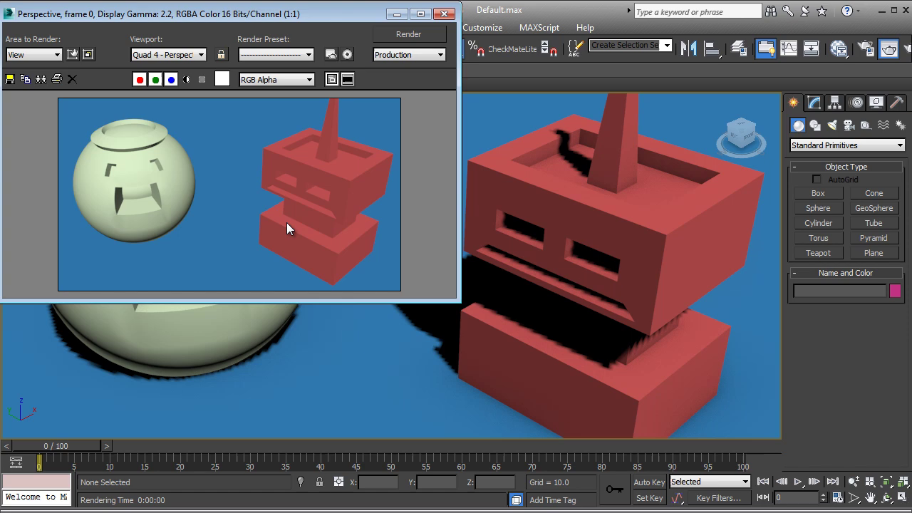
pyautogui.click(444, 13)
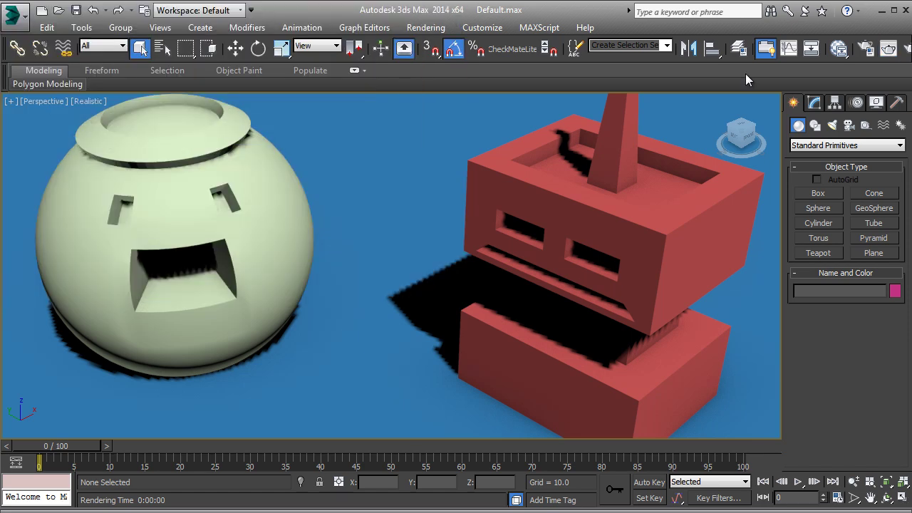
# Open Light_Tracer.max from recent documents and start its production render.
pyautogui.click(13, 15)
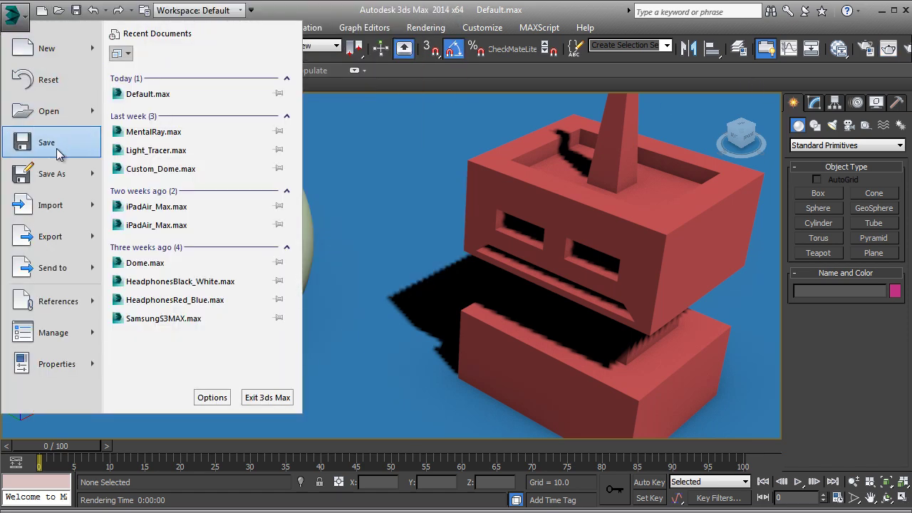
pyautogui.click(175, 150)
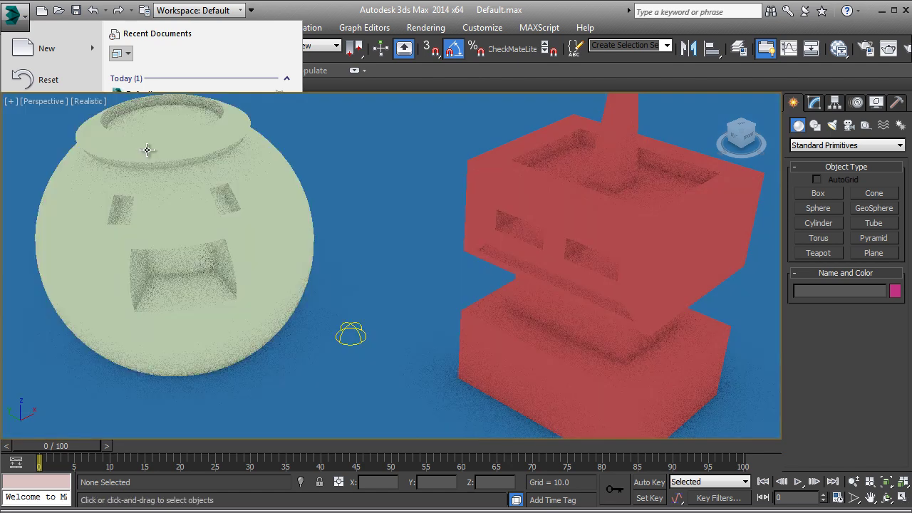
pyautogui.click(889, 47)
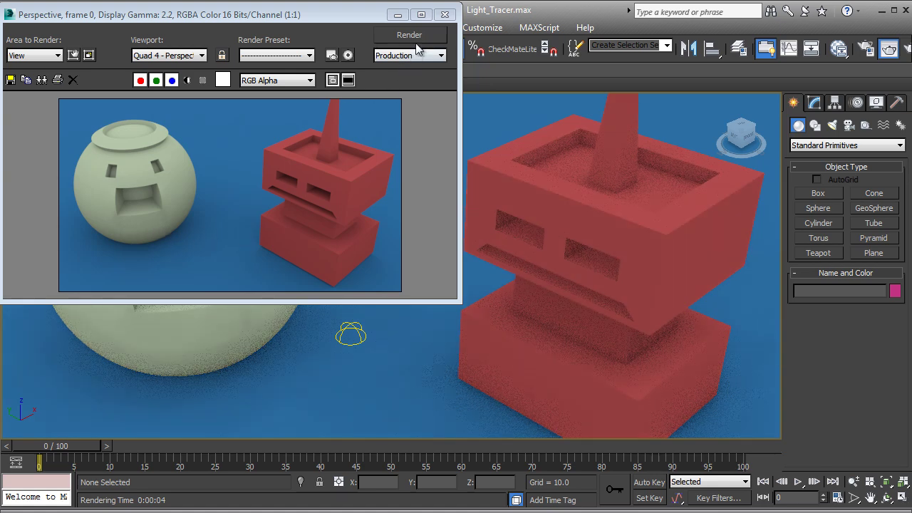
# Close the Light_Tracer render and reopen Default.max without saving changes.
pyautogui.click(440, 17)
pyautogui.click(343, 330)
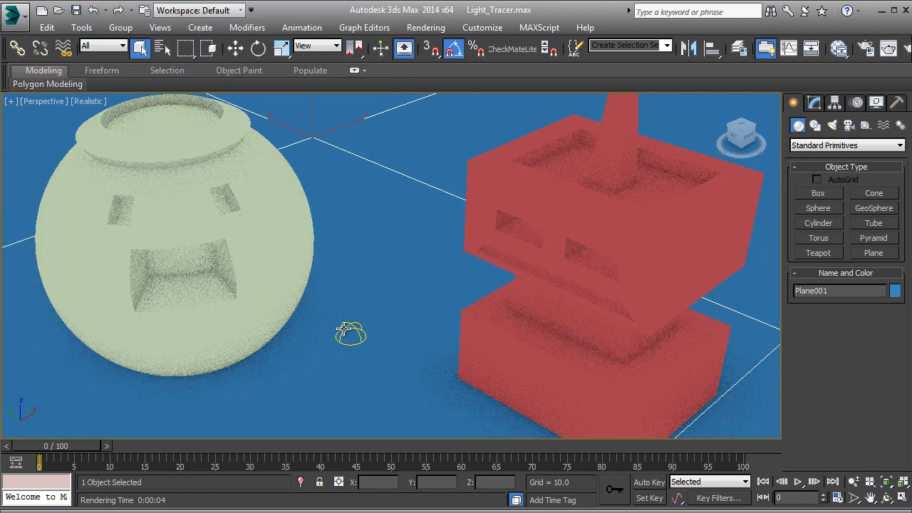
pyautogui.click(5, 17)
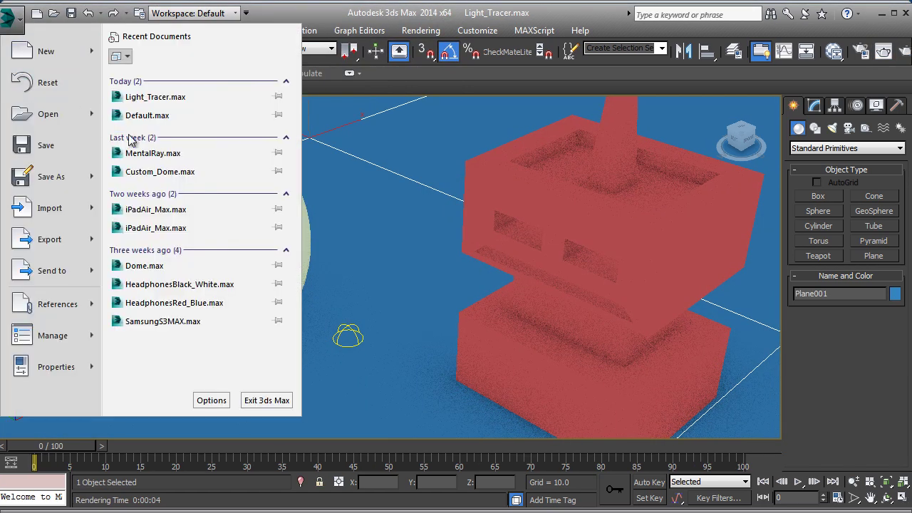
pyautogui.click(214, 116)
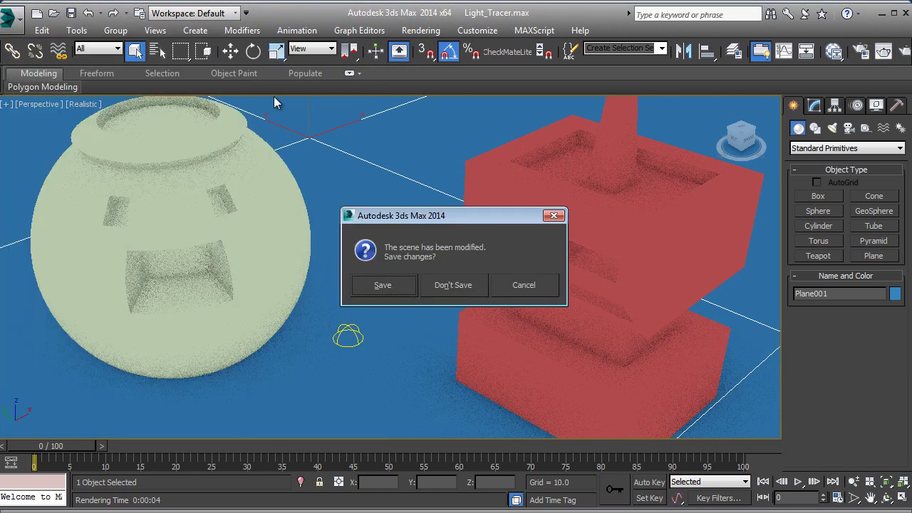
pyautogui.click(450, 289)
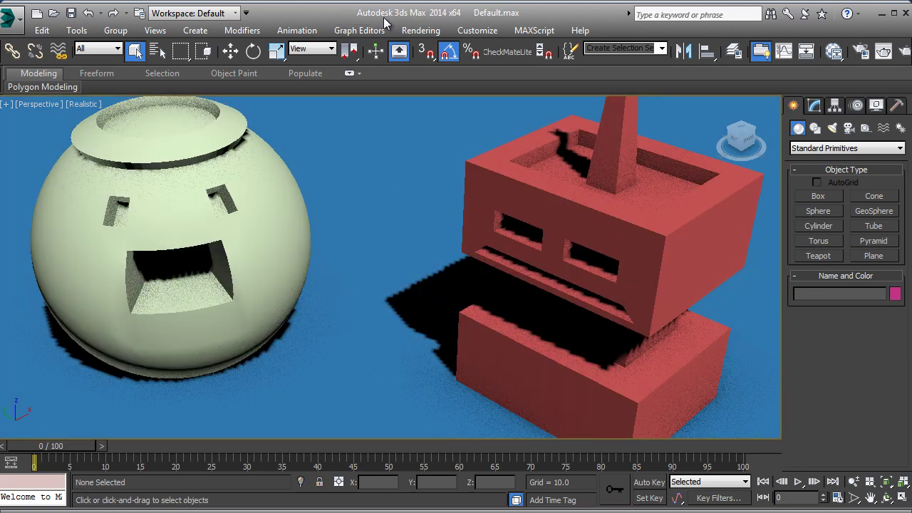
# Create a Standard Skylight placed between the sphere and robot.
pyautogui.click(412, 278)
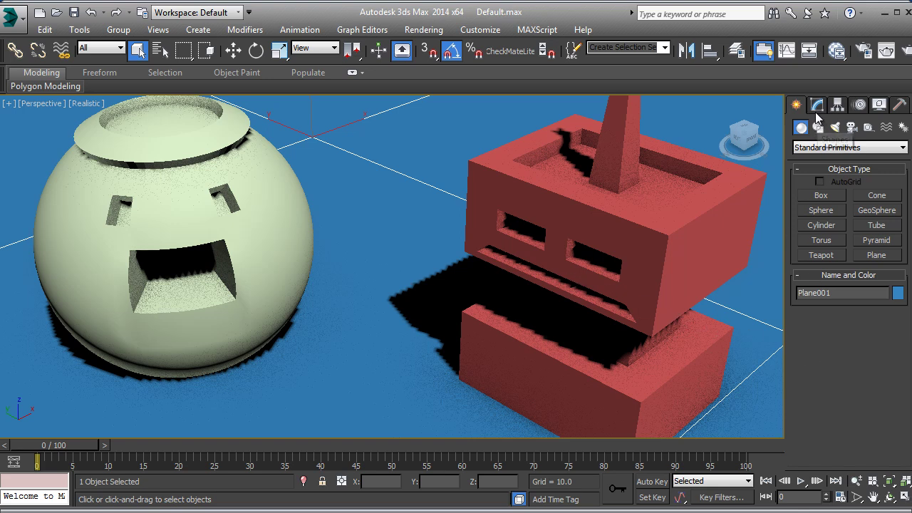
pyautogui.click(835, 126)
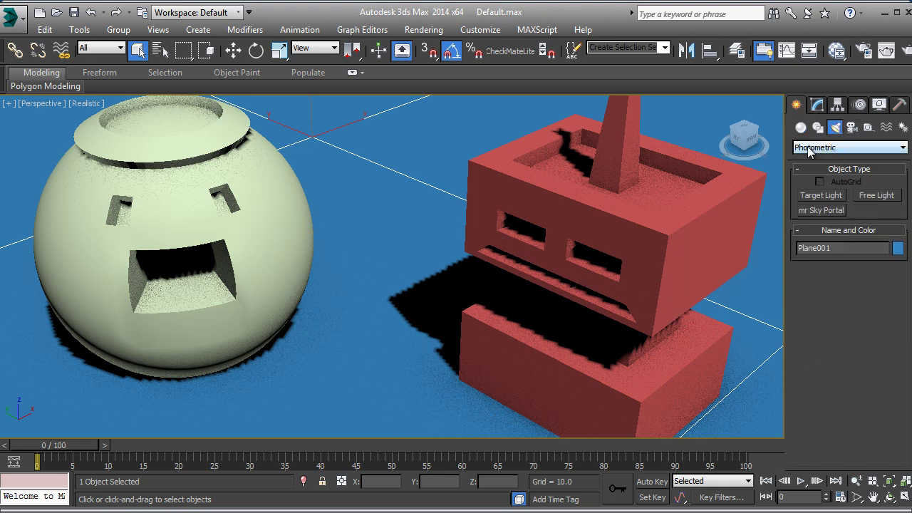
pyautogui.click(812, 149)
pyautogui.click(818, 170)
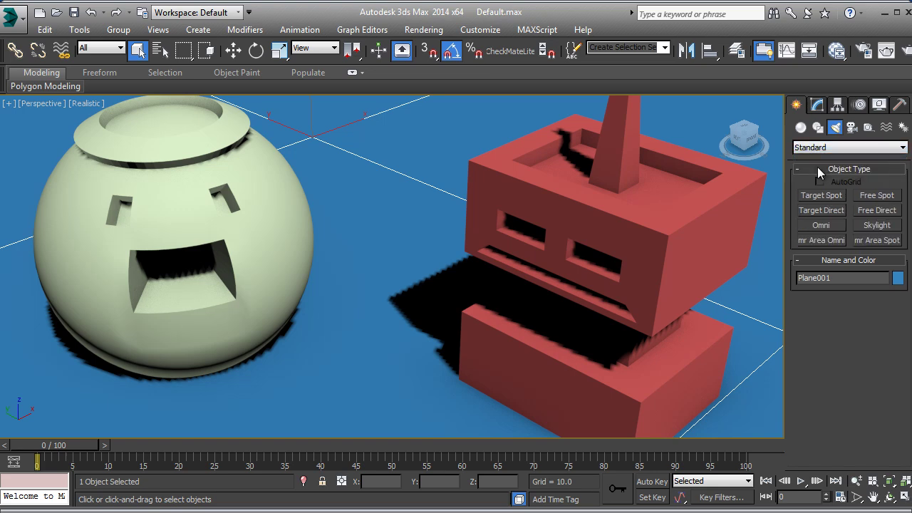
pyautogui.click(875, 227)
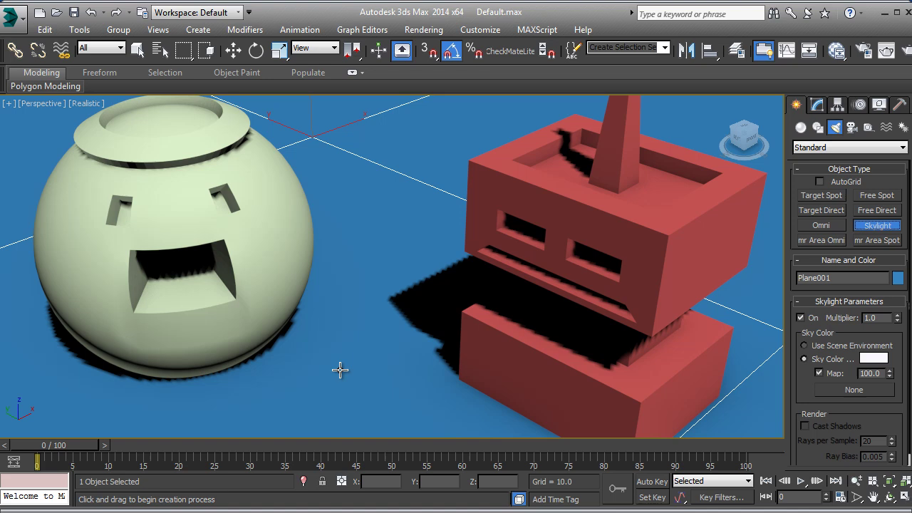
pyautogui.click(362, 333)
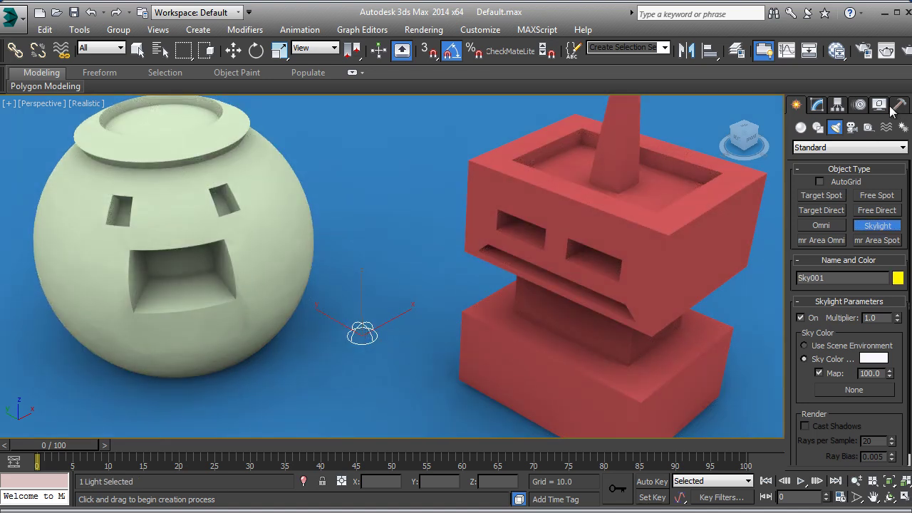
# Set the skylight multiplier to 0.8 and render the soft-shadowed scene.
pyautogui.click(819, 106)
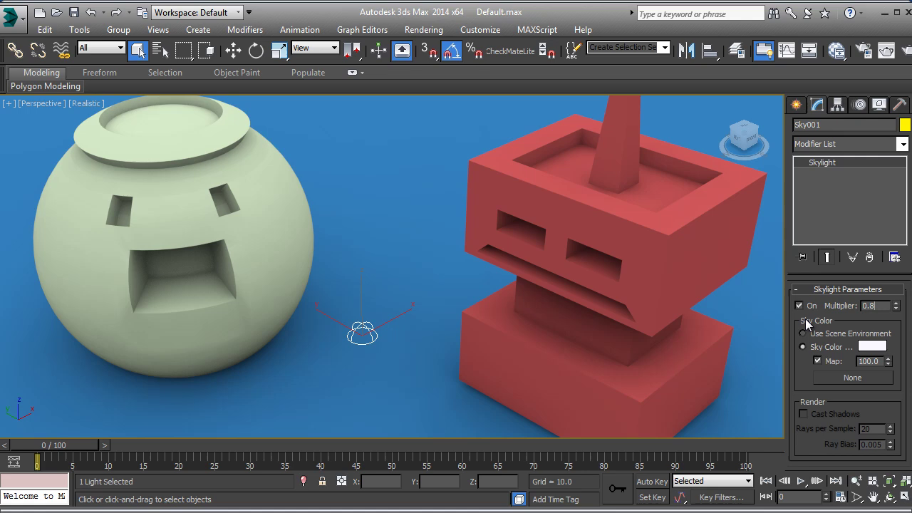
pyautogui.click(372, 332)
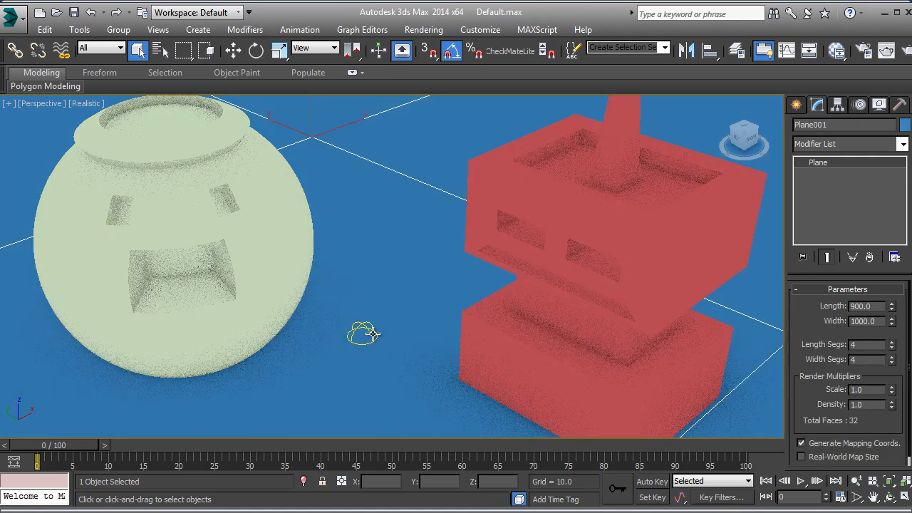
pyautogui.click(906, 51)
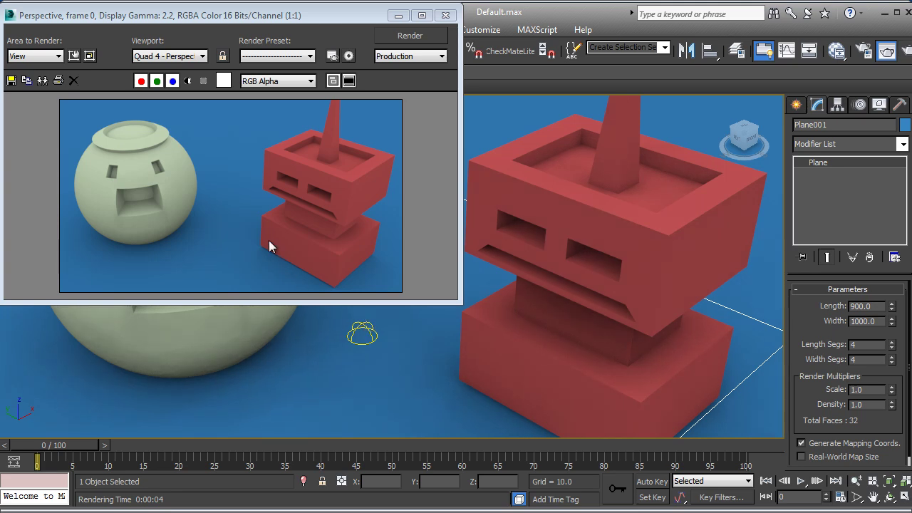
pyautogui.click(447, 16)
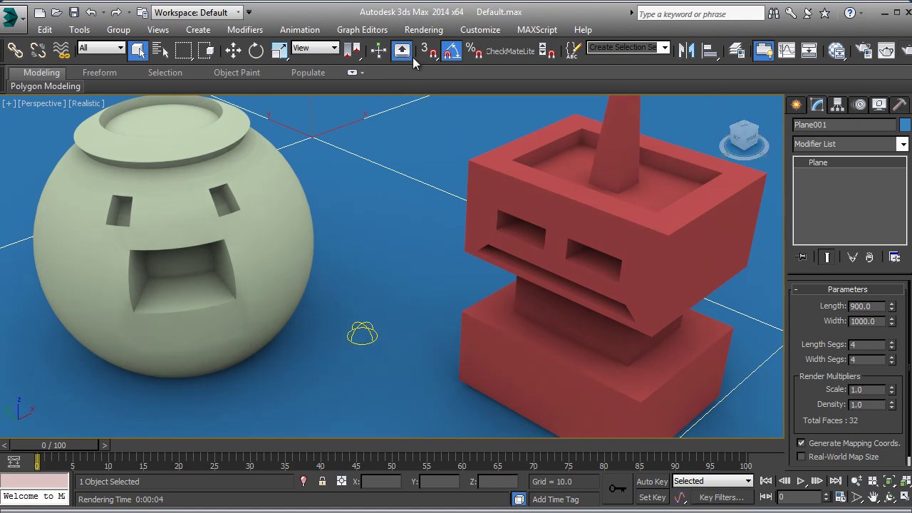
# Open the Light Tracer advanced lighting settings, then start and cancel a test render.
pyautogui.click(424, 29)
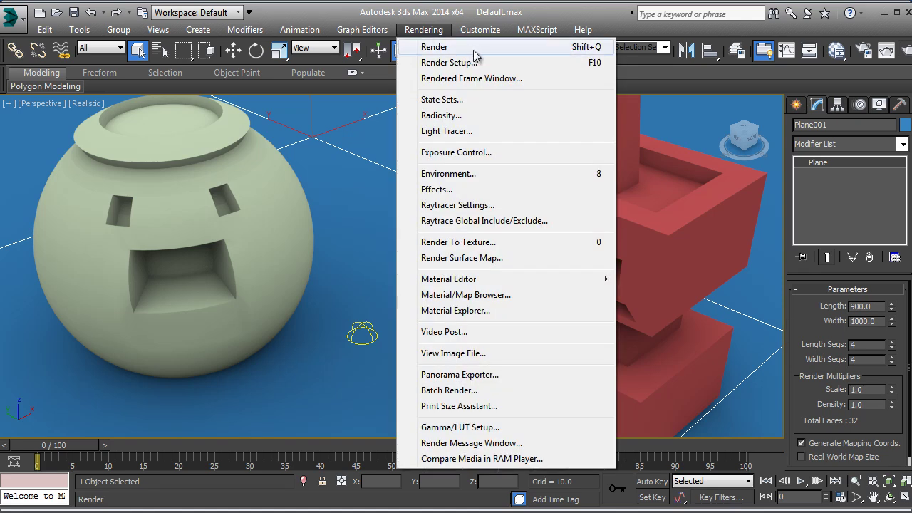
pyautogui.click(447, 132)
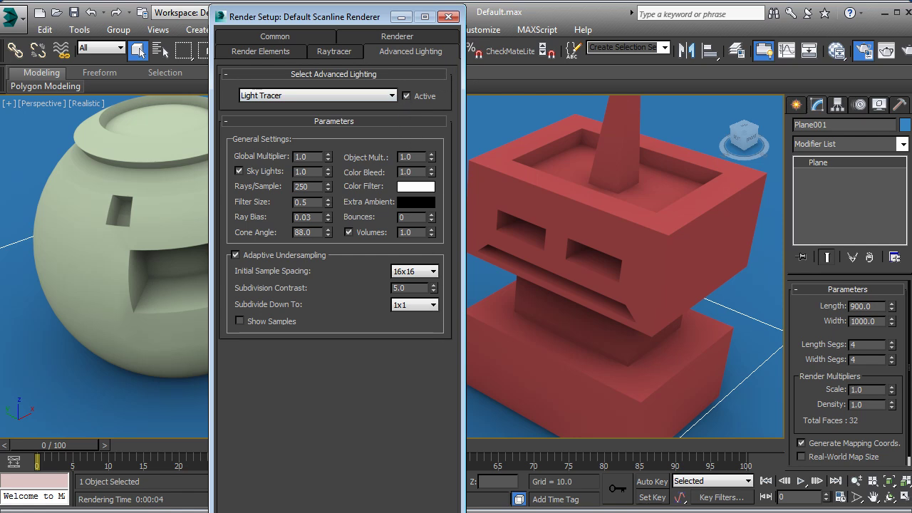
pyautogui.hotkey('shift', 'q')
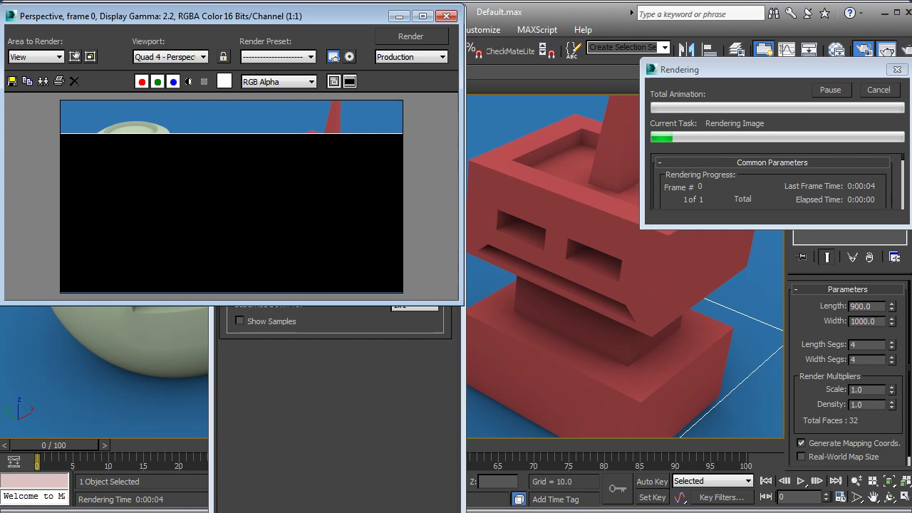
pyautogui.click(879, 91)
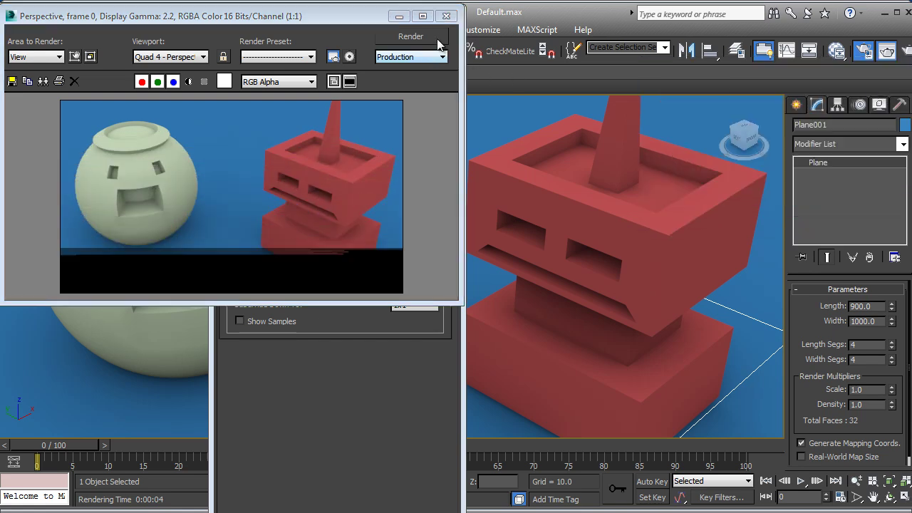
pyautogui.click(448, 15)
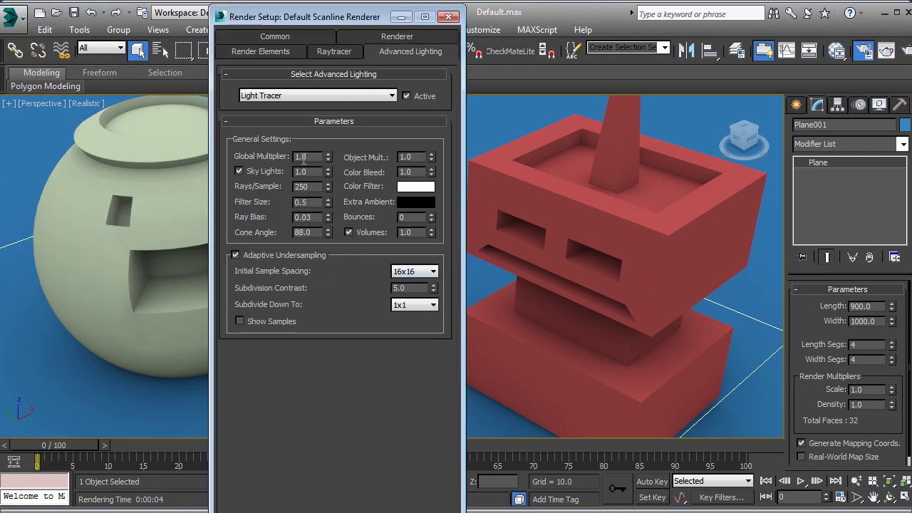
# Keep initial sample spacing at 16x16 and close Render Setup.
pyautogui.click(421, 273)
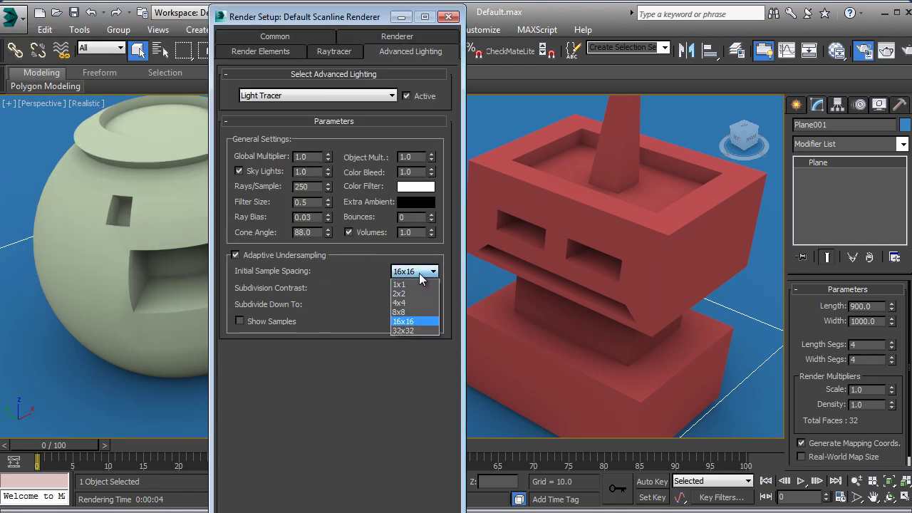
pyautogui.click(422, 274)
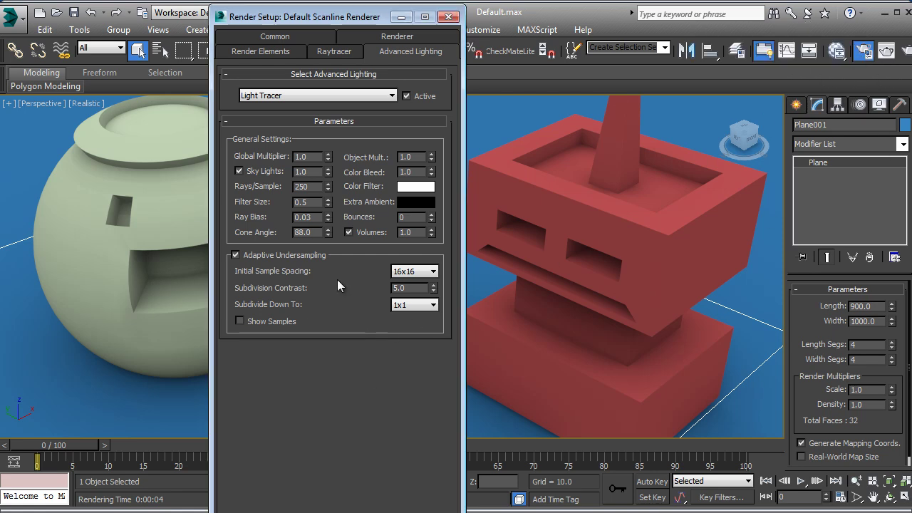
pyautogui.click(448, 17)
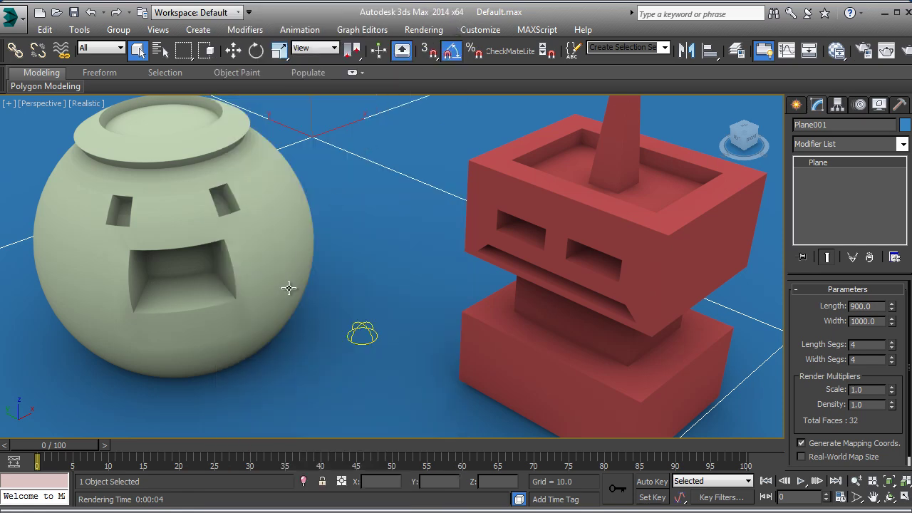
# Open Custom_Dome.max from recent documents, discarding changes to the current scene.
pyautogui.click(6, 28)
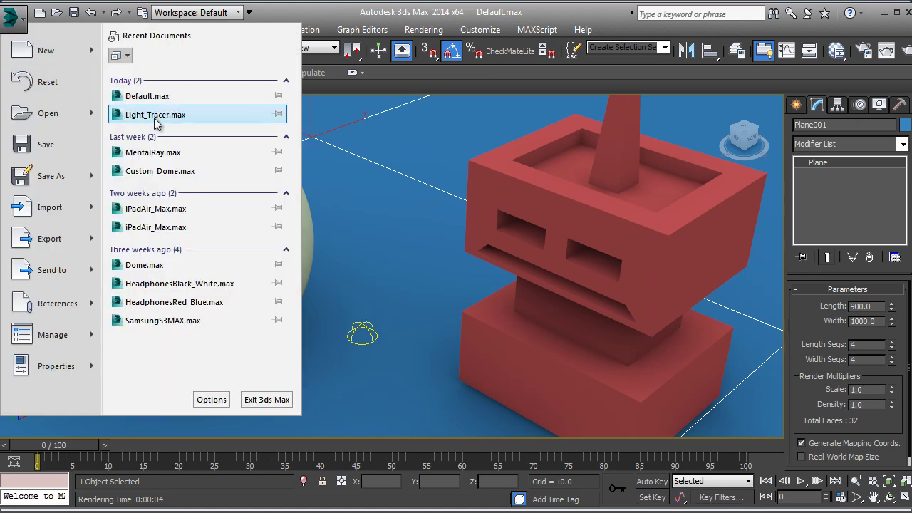
pyautogui.click(157, 166)
pyautogui.click(472, 288)
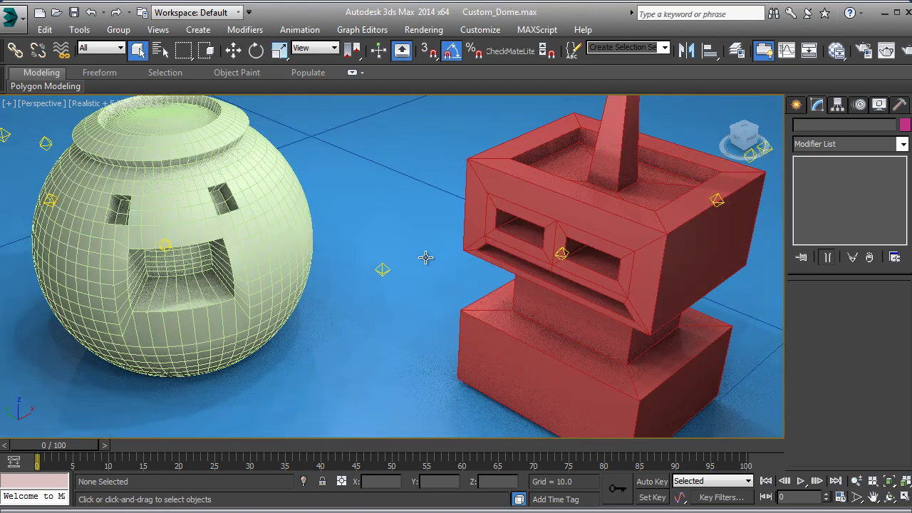
# Frame the dome of lights in wireframe and render the Custom_Dome view.
pyautogui.press('z')
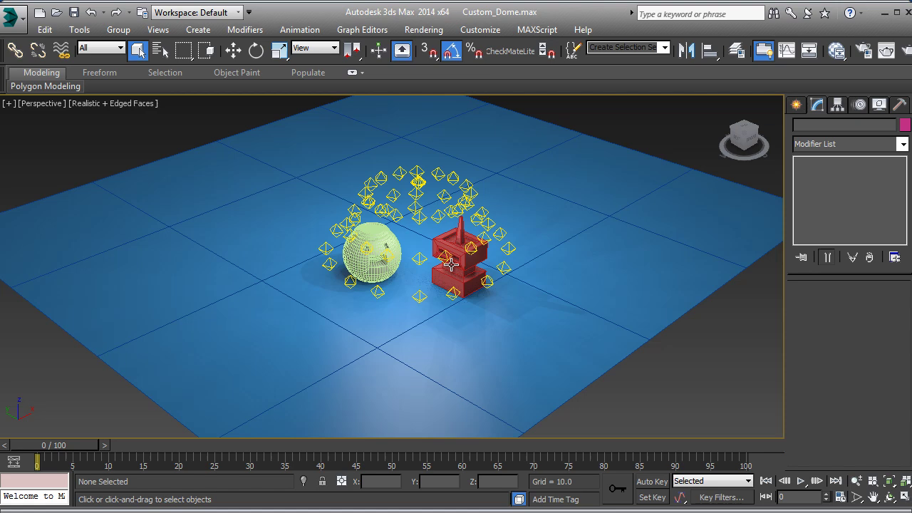
pyautogui.press('F3')
pyautogui.scroll(3, 450, 264)
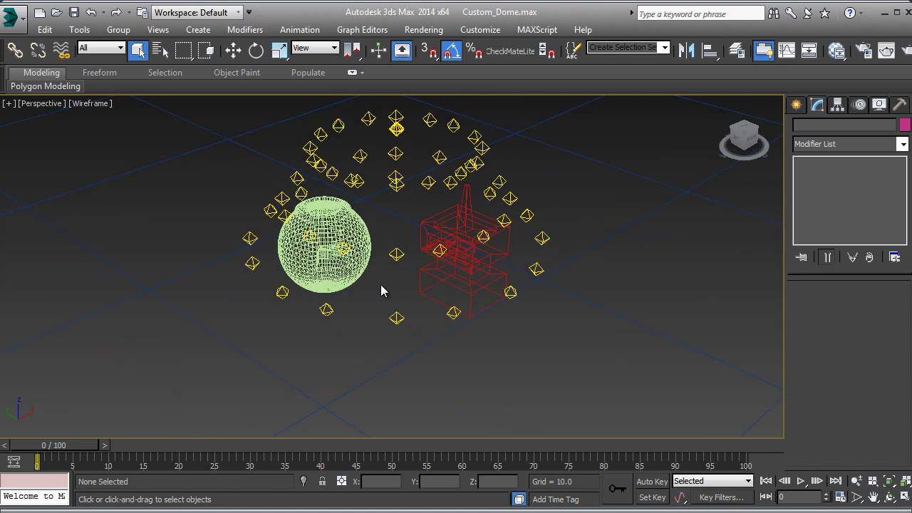
pyautogui.scroll(5, 332, 228)
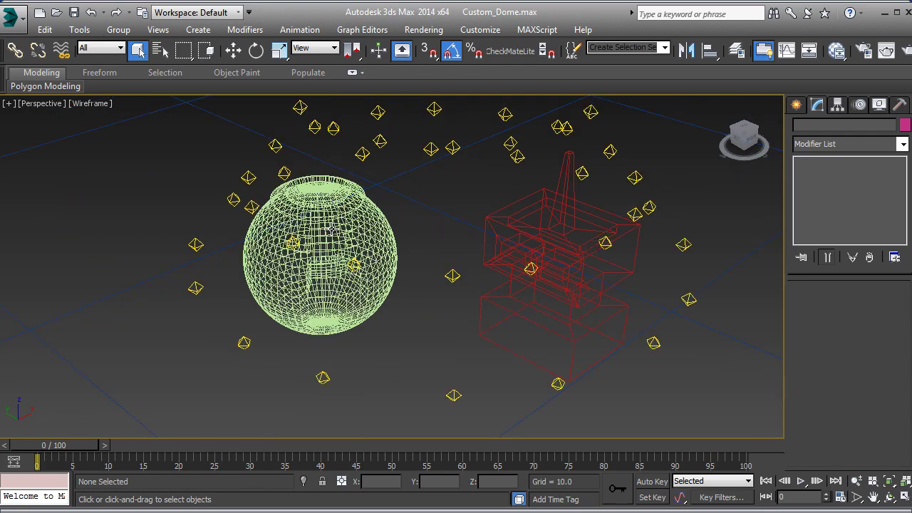
pyautogui.scroll(-4, 458, 255)
pyautogui.scroll(5, 425, 248)
pyautogui.moveTo(426, 249); pyautogui.dragTo(423, 230, button='middle')
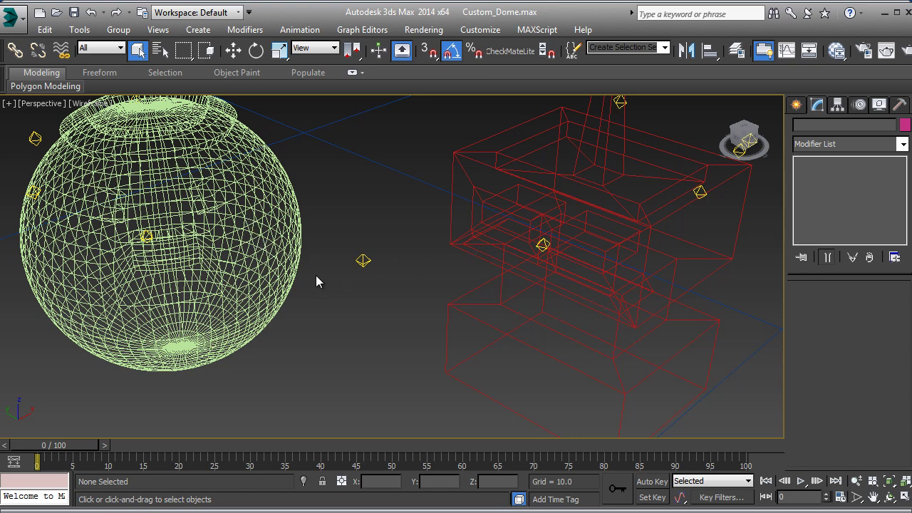
pyautogui.click(908, 51)
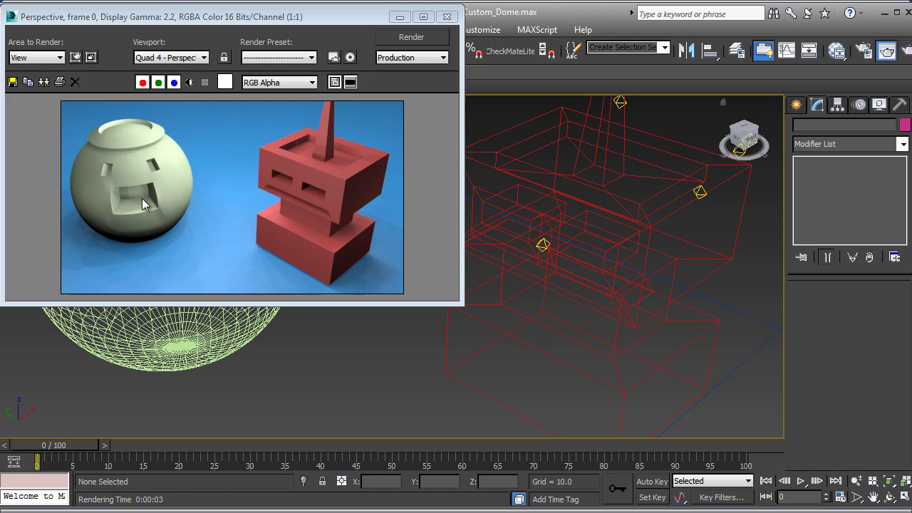
pyautogui.click(447, 16)
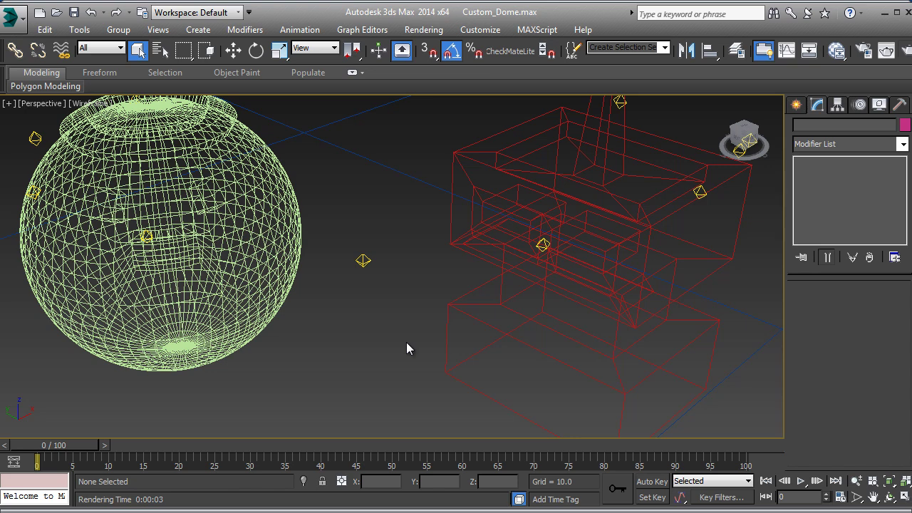
# Delete the red robot Box001 and bring up the Select From Scene list.
pyautogui.press('F3')
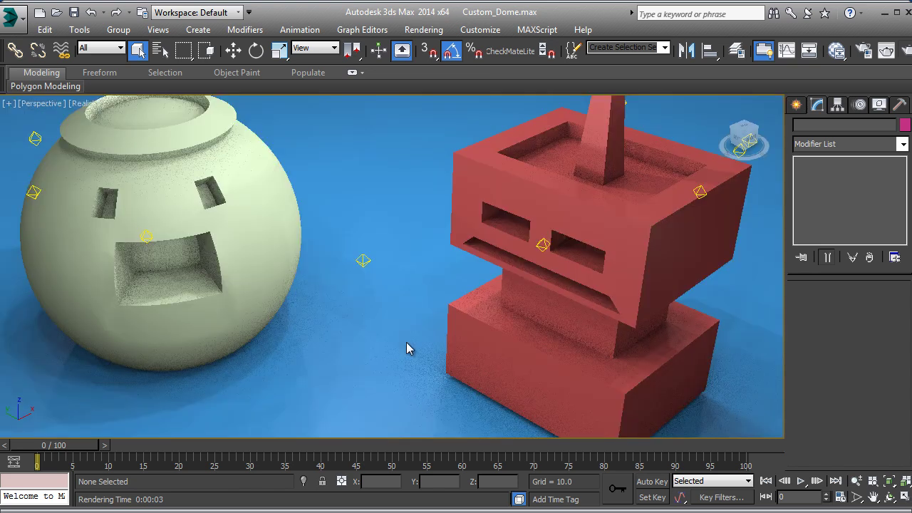
pyautogui.click(407, 344)
pyautogui.scroll(-5, 407, 345)
pyautogui.click(451, 339)
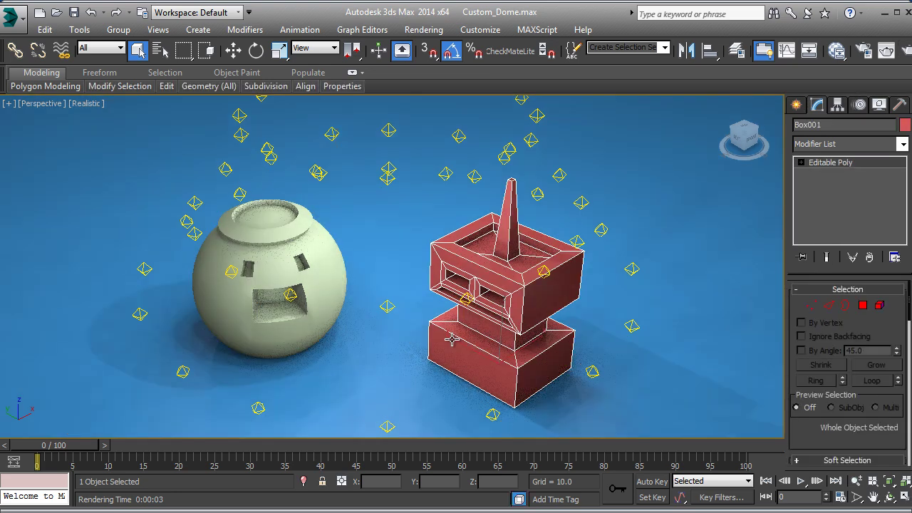
pyautogui.press('Delete')
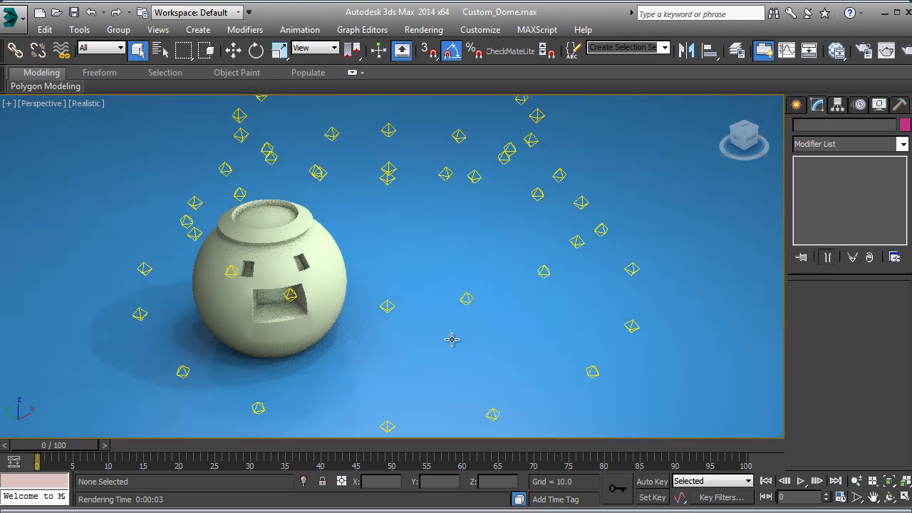
pyautogui.press('F3')
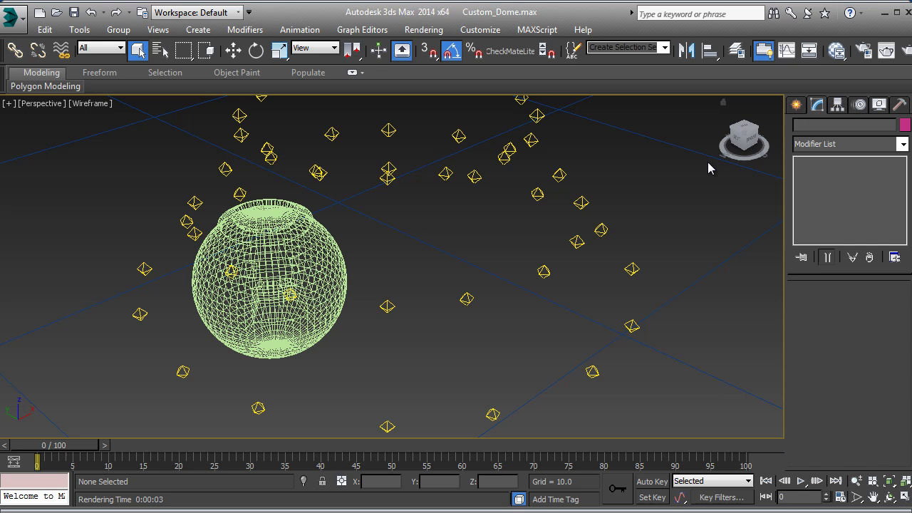
pyautogui.press('h')
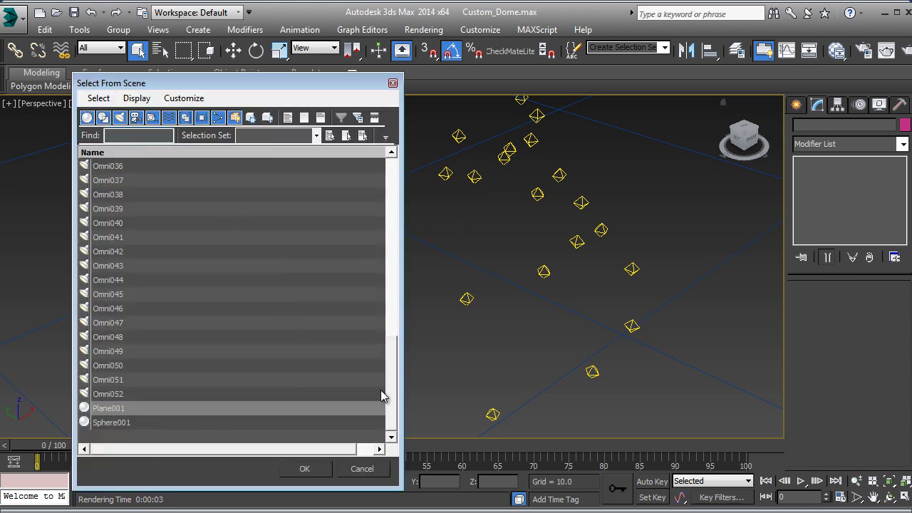
# Select the lights Omni001 through Omni052 in Select From Scene.
pyautogui.moveTo(398, 388); pyautogui.dragTo(392, 203)
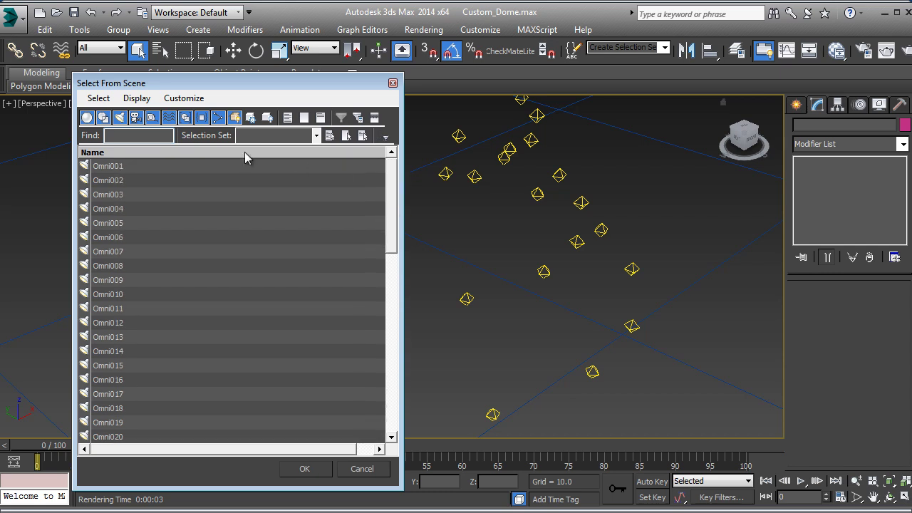
pyautogui.click(121, 170)
pyautogui.moveTo(393, 225); pyautogui.dragTo(302, 422)
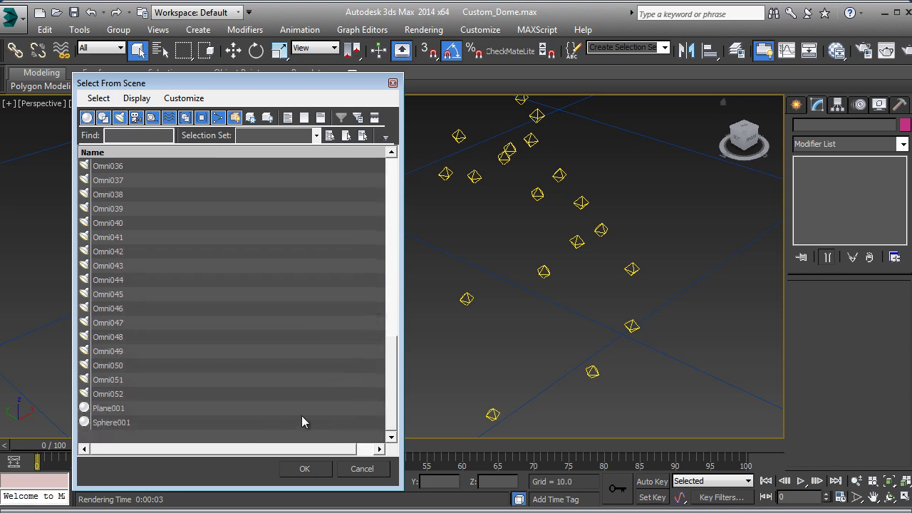
pyautogui.keyDown('shift'); pyautogui.click(105, 397); pyautogui.keyUp('shift')
pyautogui.click(304, 470)
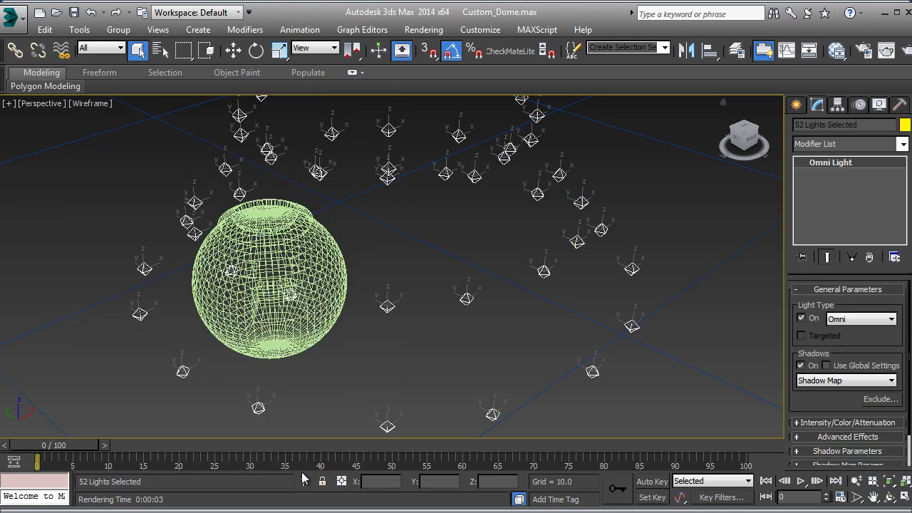
# Centre the 52 omni lights over the sphere from the top view.
pyautogui.click(743, 130)
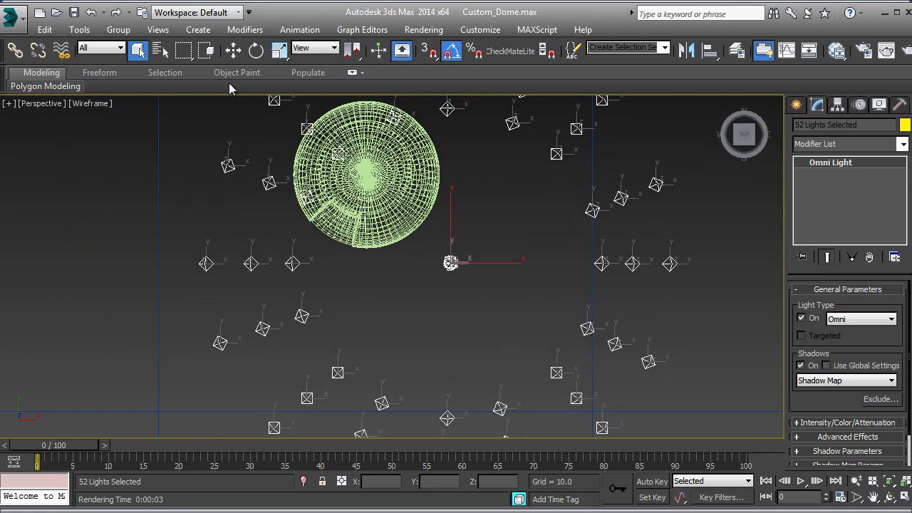
pyautogui.click(233, 49)
pyautogui.moveTo(453, 269); pyautogui.dragTo(489, 326, button='middle')
pyautogui.moveTo(489, 326); pyautogui.dragTo(418, 207)
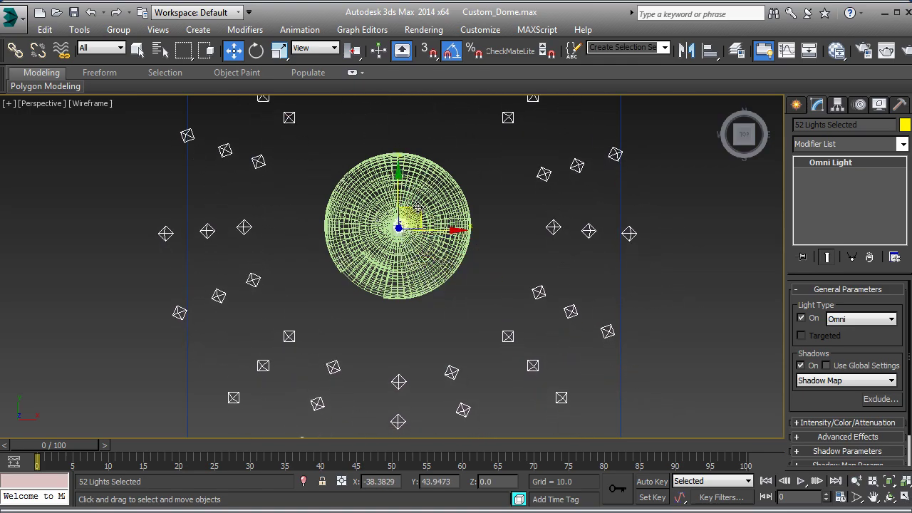
pyautogui.click(736, 148)
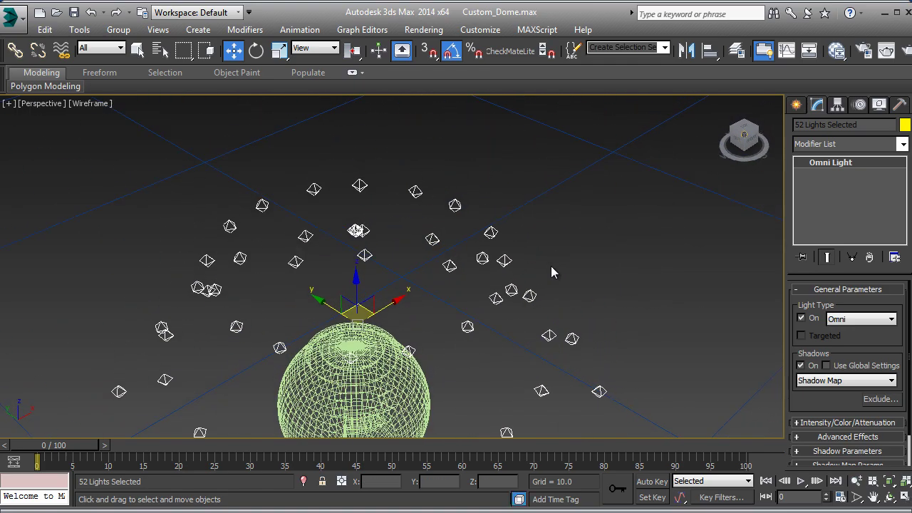
# Scale the lights inward, lower them, and render the sphere under the dome.
pyautogui.click(278, 49)
pyautogui.moveTo(385, 184); pyautogui.dragTo(385, 168)
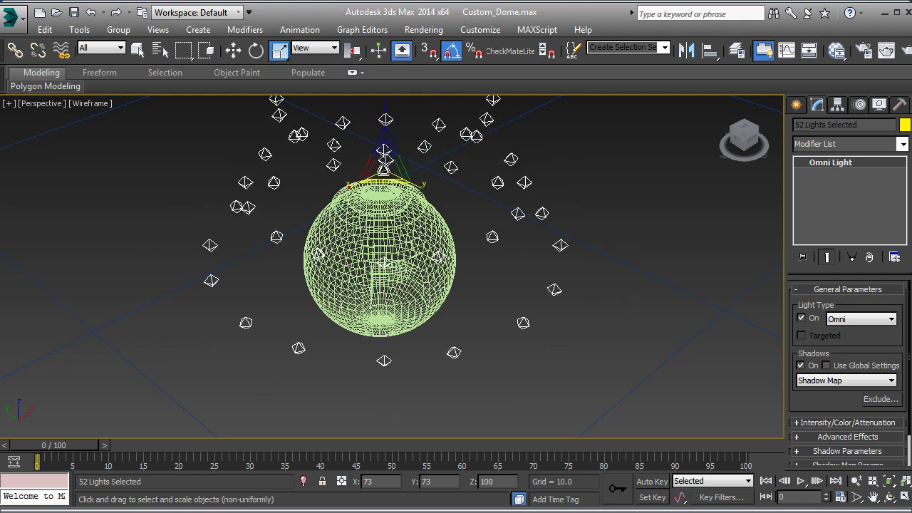
pyautogui.keyDown('alt'); pyautogui.moveTo(401, 206); pyautogui.dragTo(390, 208, button='middle'); pyautogui.keyUp('alt')
pyautogui.moveTo(391, 209); pyautogui.dragTo(347, 208)
pyautogui.click(233, 49)
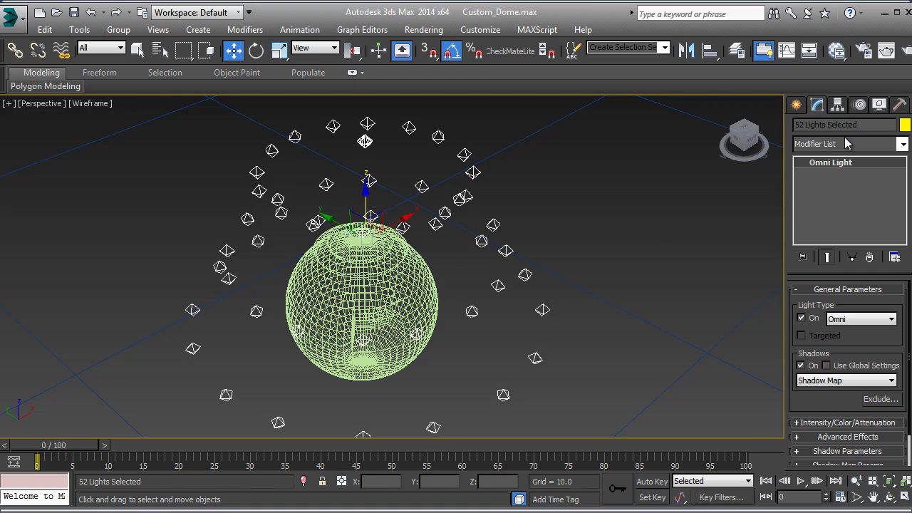
pyautogui.click(753, 145)
pyautogui.keyDown('alt'); pyautogui.moveTo(418, 218); pyautogui.dragTo(420, 211, button='middle'); pyautogui.keyUp('alt')
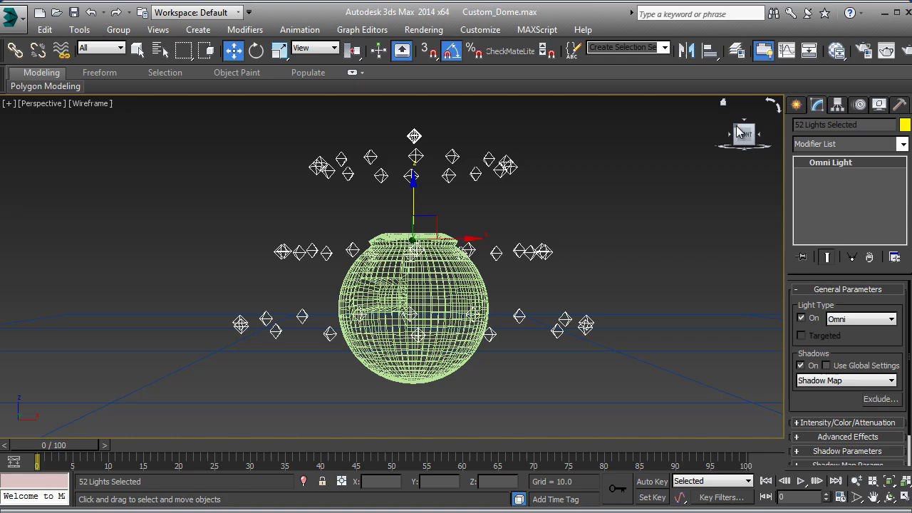
pyautogui.click(740, 132)
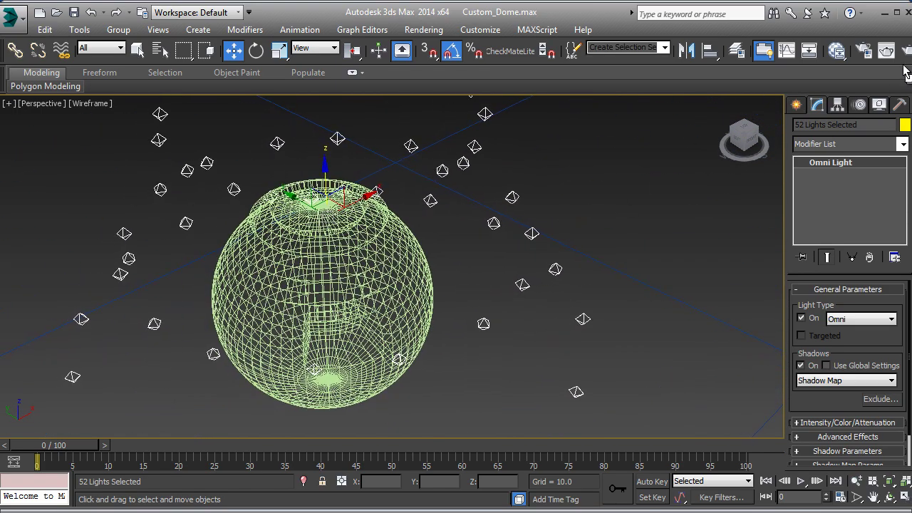
pyautogui.click(906, 52)
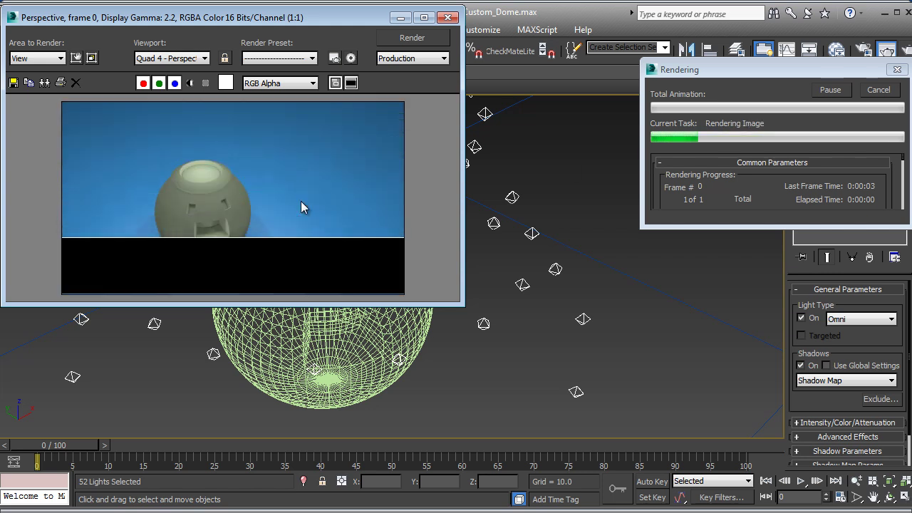
# Scale the 52 lights wider horizontally and taller vertically around the sphere.
pyautogui.scroll(5, 235, 242)
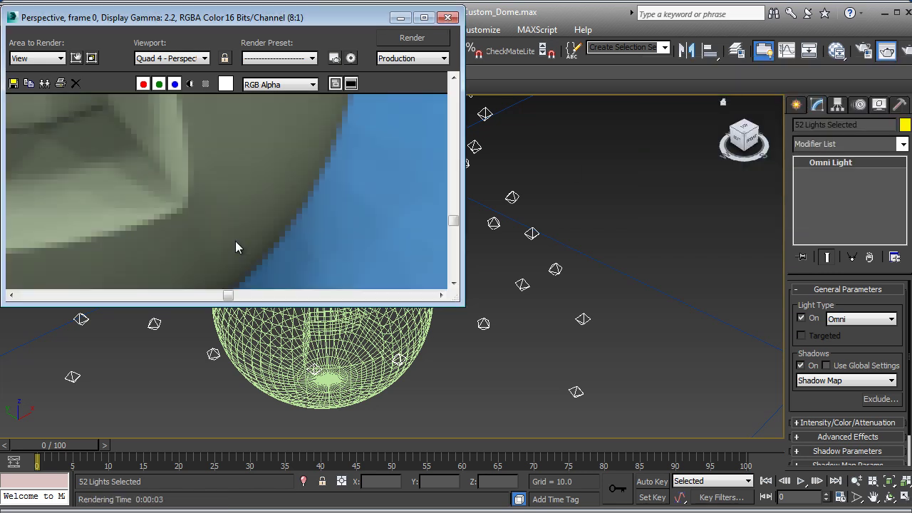
pyautogui.scroll(-5, 226, 241)
pyautogui.scroll(3, 226, 241)
pyautogui.scroll(-4, 226, 242)
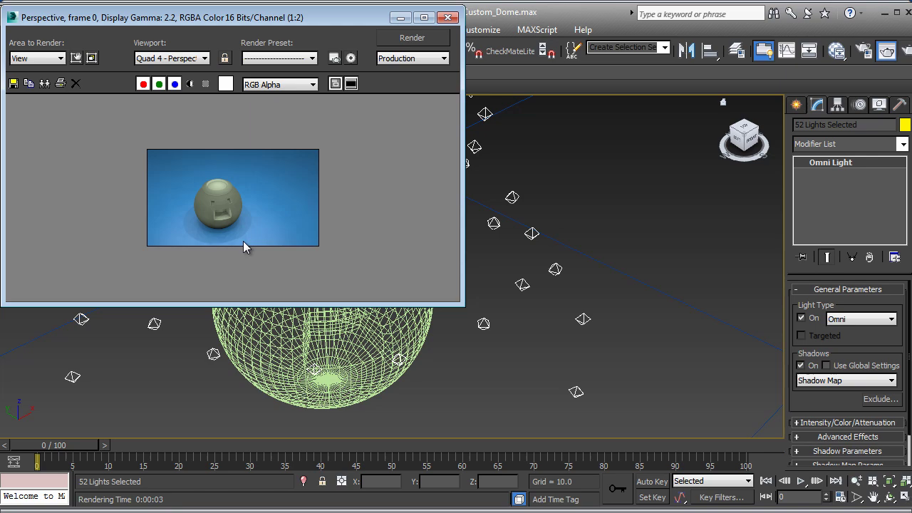
pyautogui.click(447, 17)
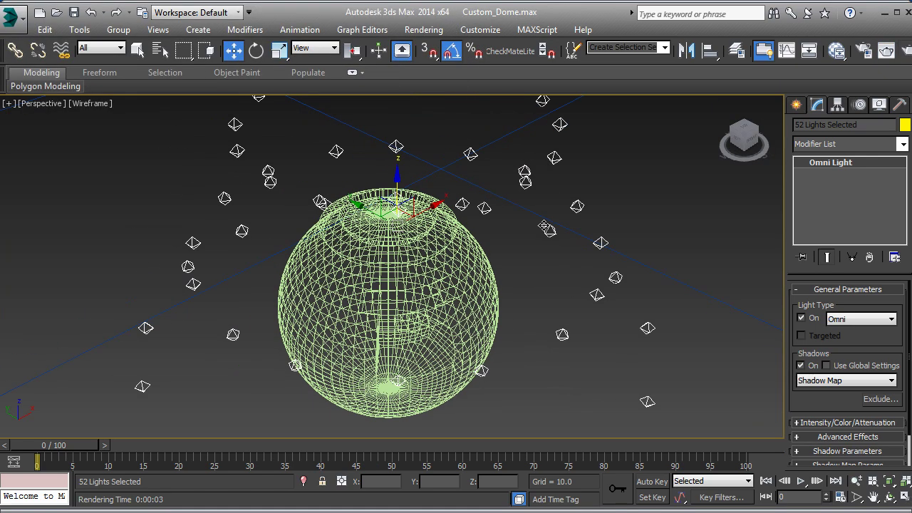
pyautogui.click(279, 49)
pyautogui.moveTo(390, 214); pyautogui.dragTo(364, 238)
pyautogui.scroll(-2, 384, 281)
pyautogui.moveTo(389, 176); pyautogui.dragTo(404, 151)
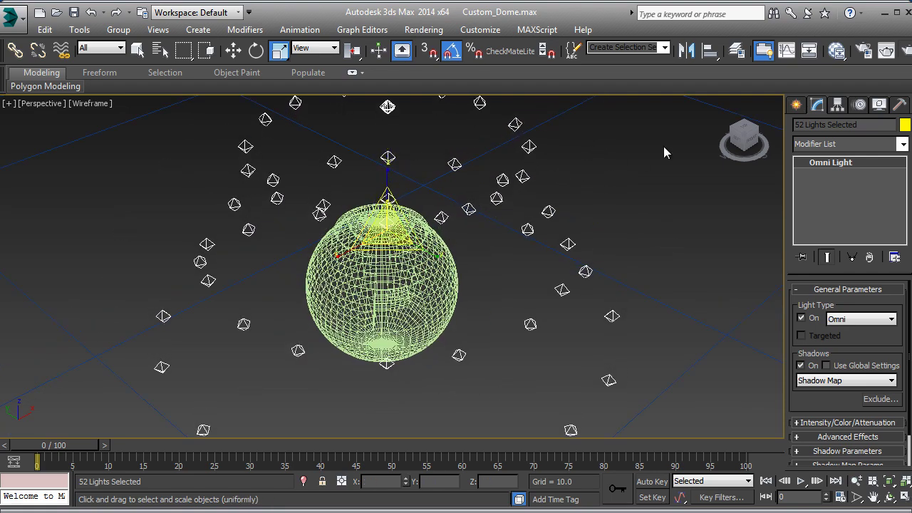
# Deselect the lights, orbit to a higher angled view and render again.
pyautogui.click(751, 145)
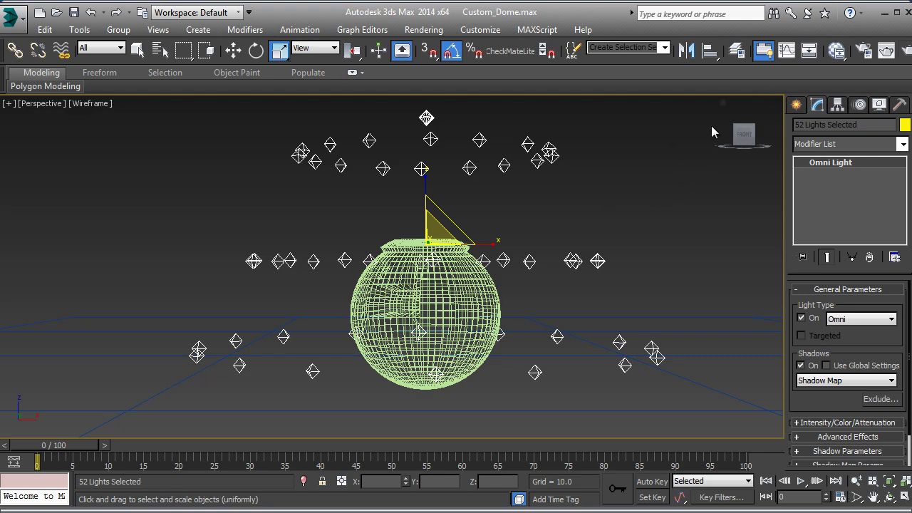
pyautogui.click(734, 132)
pyautogui.moveTo(741, 132); pyautogui.dragTo(869, 61)
pyautogui.click(887, 50)
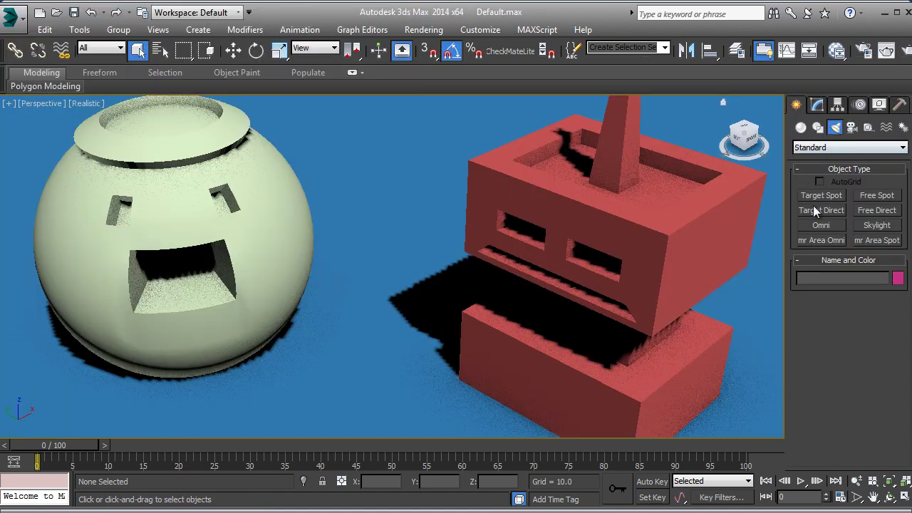
# Create an omni light, raise it to Z 124 and enable its shadows.
pyautogui.click(821, 225)
pyautogui.click(376, 339)
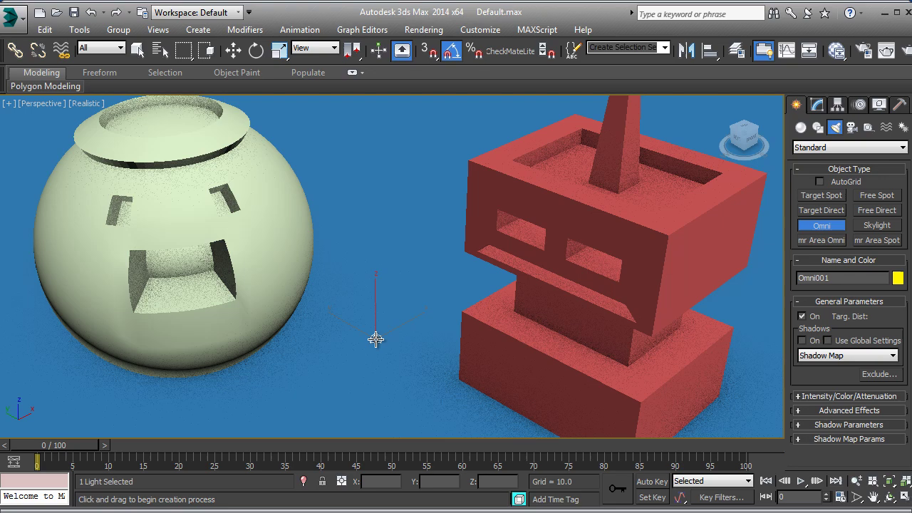
pyautogui.click(234, 50)
pyautogui.moveTo(384, 294); pyautogui.dragTo(378, 153)
pyautogui.scroll(-5, 450, 309)
pyautogui.click(761, 139)
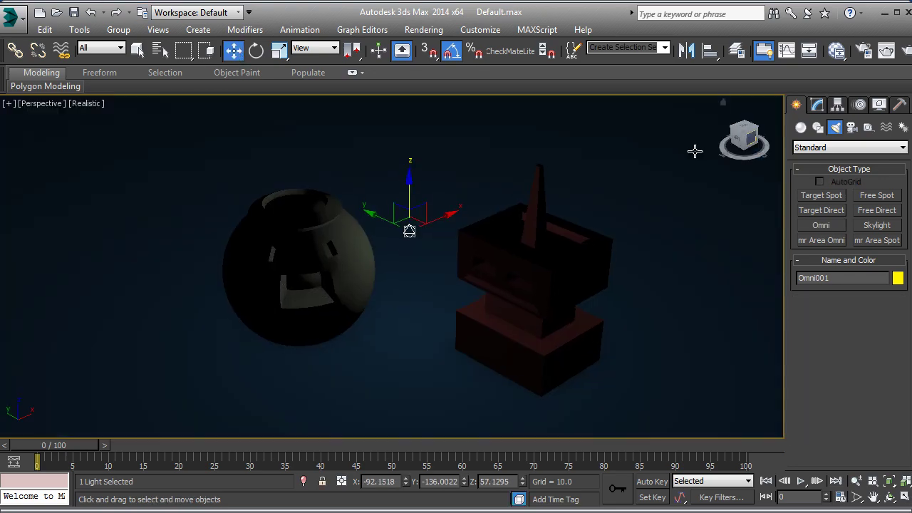
pyautogui.moveTo(440, 249); pyautogui.dragTo(439, 122)
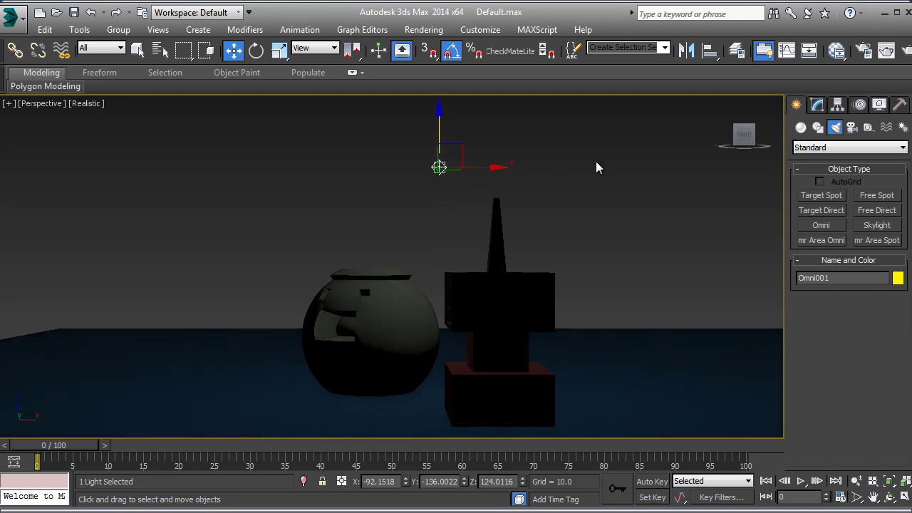
pyautogui.click(738, 130)
pyautogui.click(820, 106)
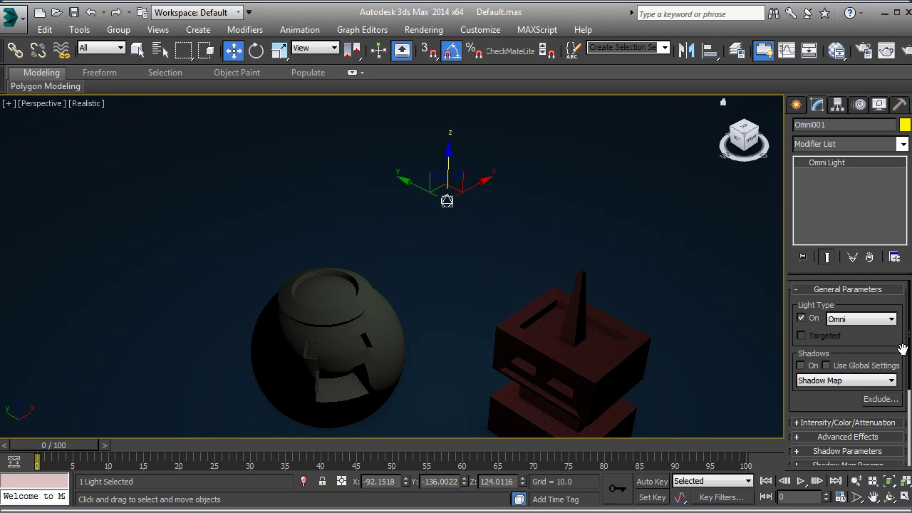
pyautogui.click(801, 366)
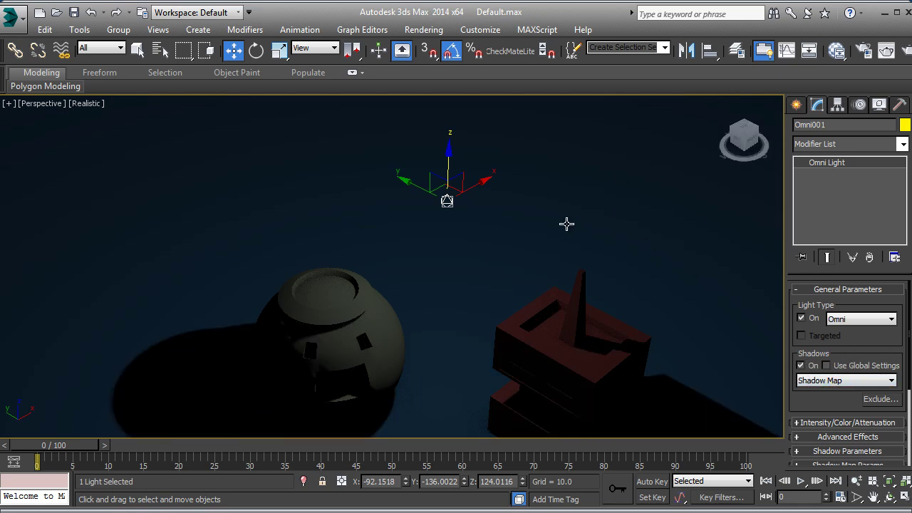
# From the top view, Shift-drag the light left to start a copy.
pyautogui.click(745, 129)
pyautogui.moveTo(478, 325); pyautogui.dragTo(441, 179, button='middle')
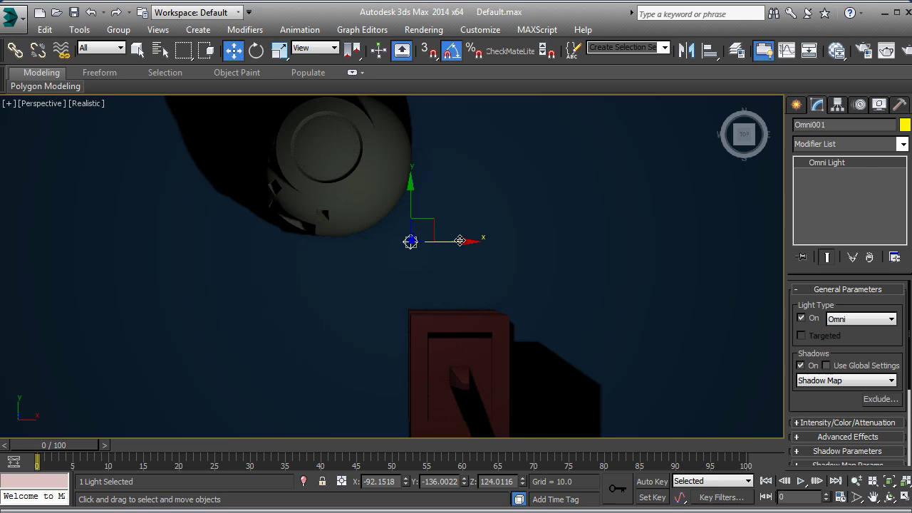
pyautogui.keyDown('shift'); pyautogui.moveTo(460, 240); pyautogui.dragTo(352, 243); pyautogui.keyUp('shift')
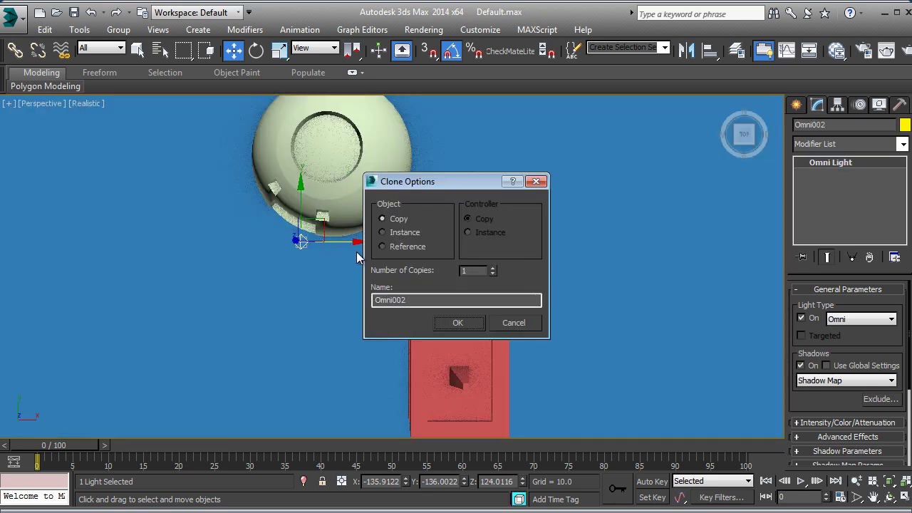
# Clone the light as an instance and spread the two omni lights apart.
pyautogui.click(385, 232)
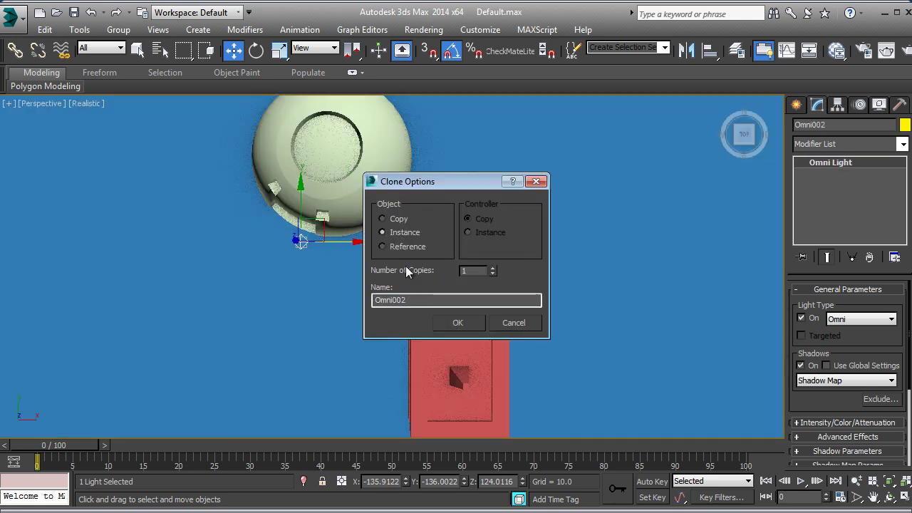
pyautogui.click(443, 322)
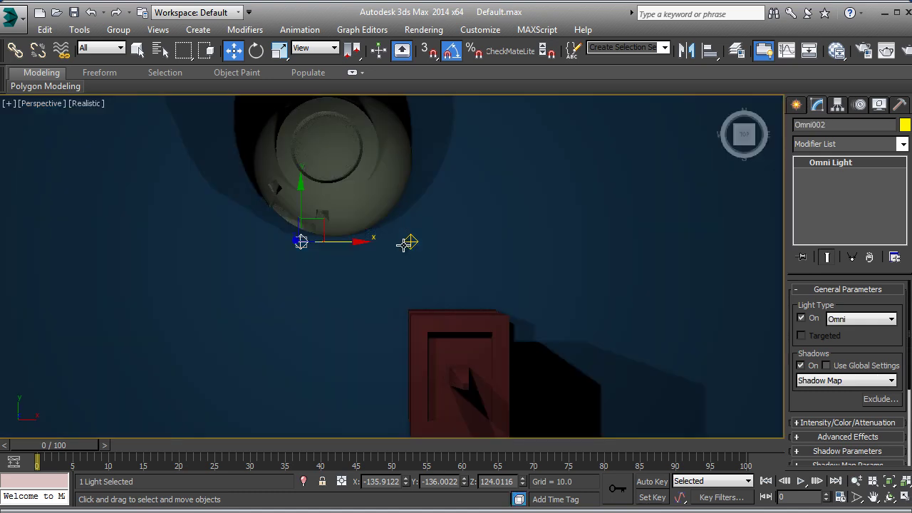
pyautogui.click(410, 243)
pyautogui.moveTo(459, 242); pyautogui.dragTo(557, 241)
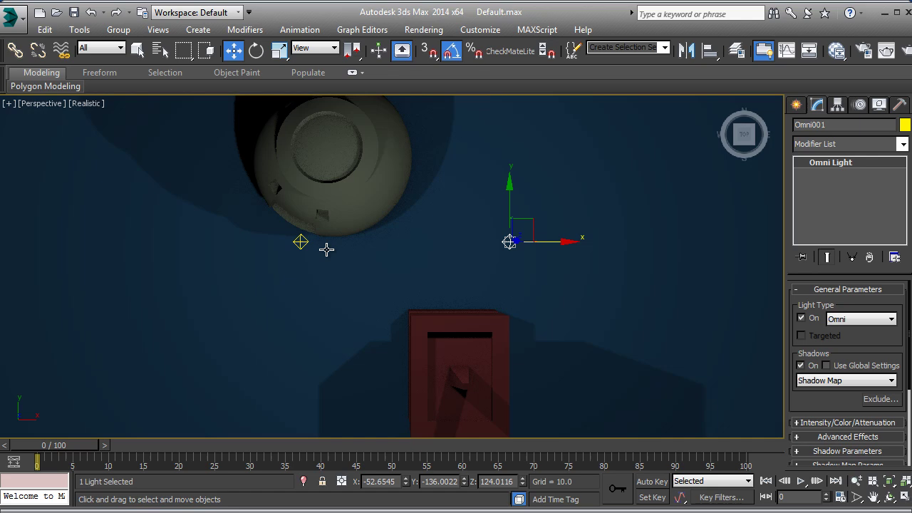
pyautogui.keyDown('ctrl'); pyautogui.click(299, 243); pyautogui.keyUp('ctrl')
pyautogui.moveTo(459, 243); pyautogui.dragTo(455, 242)
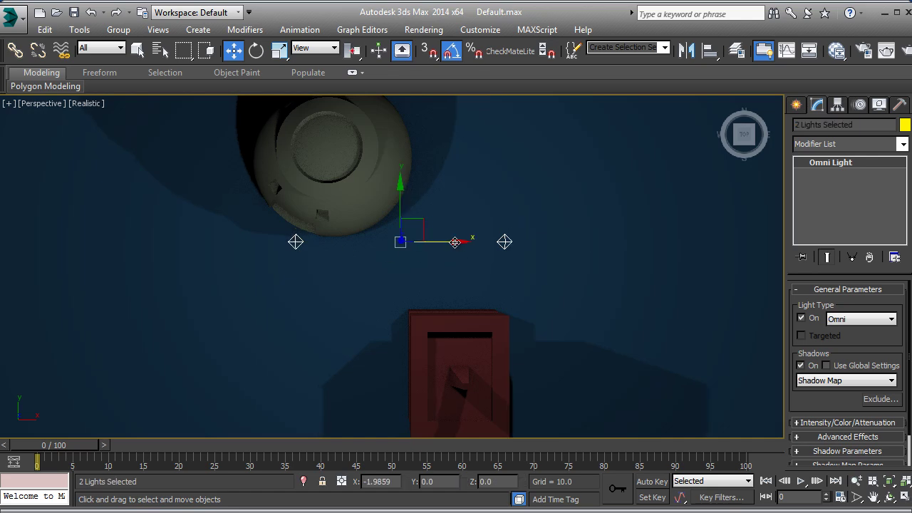
# Shift-rotate copies of the lights by 90° and then 45° to form an eight-light ring.
pyautogui.click(257, 51)
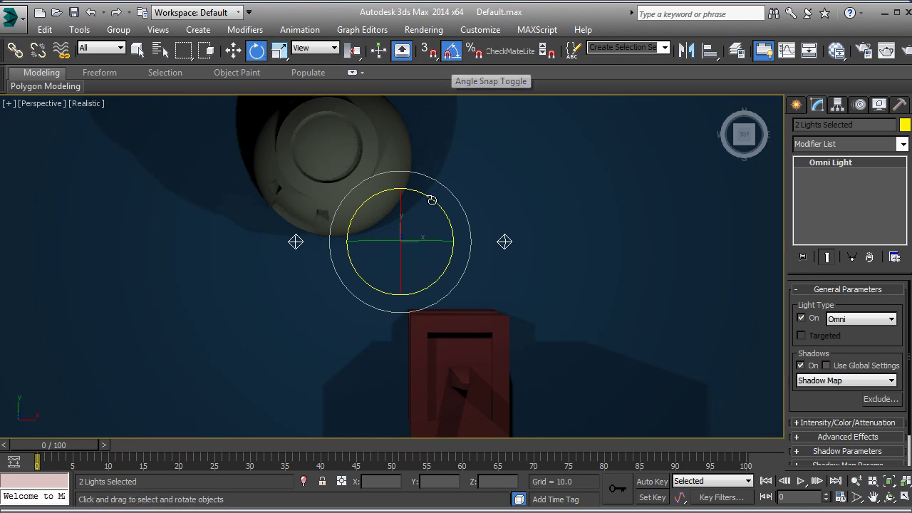
pyautogui.moveTo(422, 198)
pyautogui.mouseDown()
pyautogui.moveTo(445, 188)
pyautogui.moveTo(477, 214)
pyautogui.mouseUp()
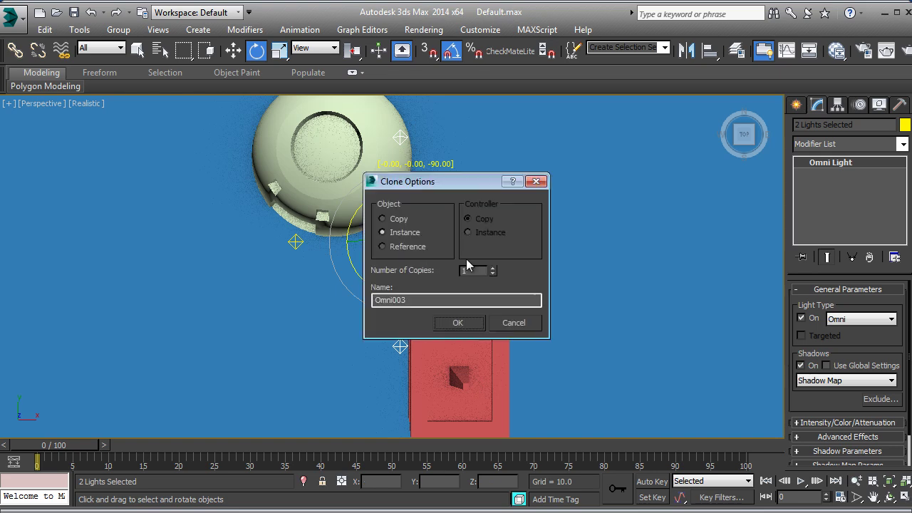
pyautogui.click(458, 323)
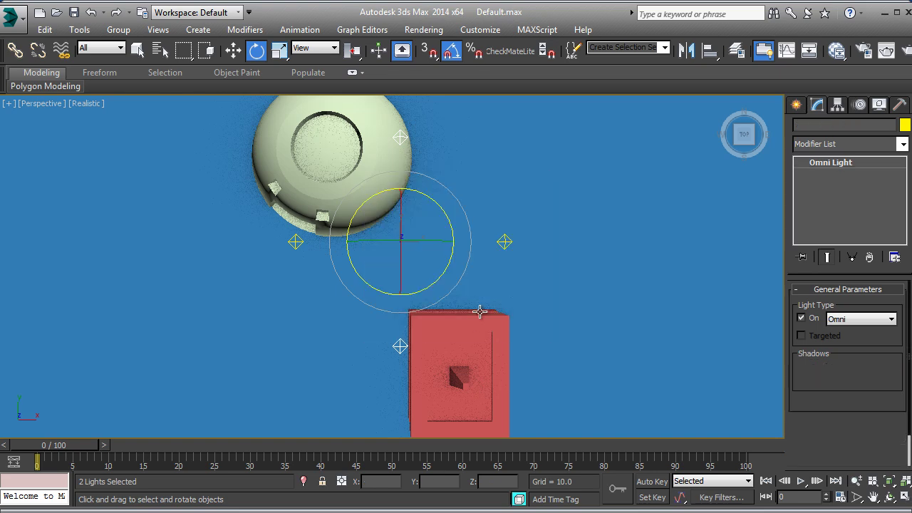
pyautogui.keyDown('ctrl'); pyautogui.click(293, 241); pyautogui.keyUp('ctrl')
pyautogui.moveTo(434, 193); pyautogui.dragTo(456, 207)
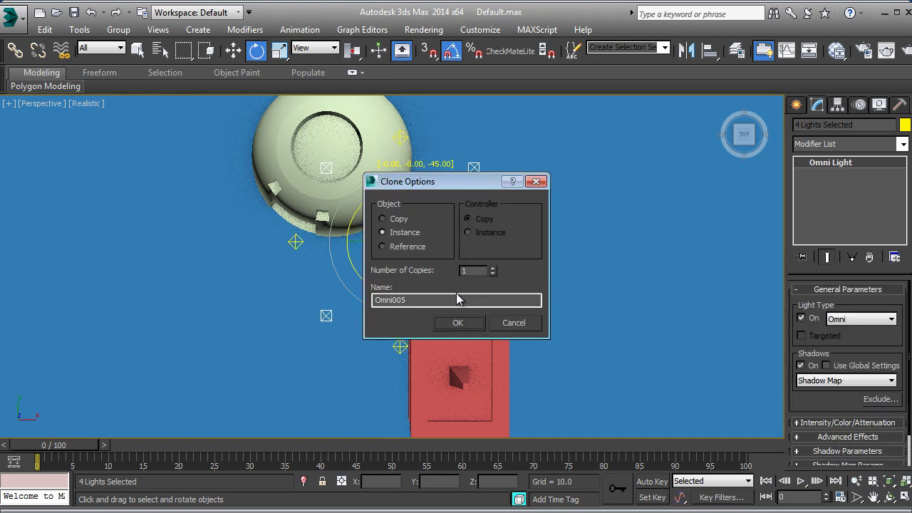
pyautogui.click(450, 331)
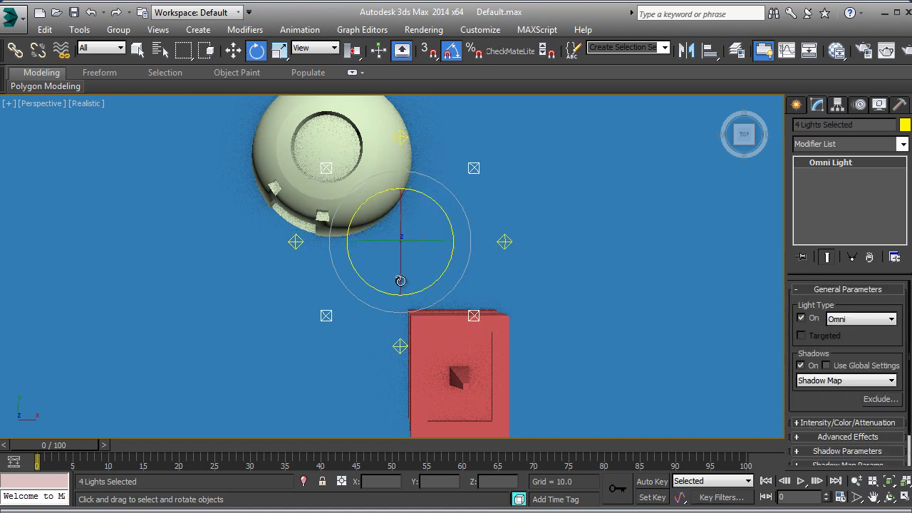
# Select Omni001 through Omni008 from the scene object list, excluding Box001.
pyautogui.click(234, 49)
pyautogui.click(541, 285)
pyautogui.keyDown('alt'); pyautogui.moveTo(542, 285); pyautogui.dragTo(578, 324, button='middle'); pyautogui.keyUp('alt')
pyautogui.press('h')
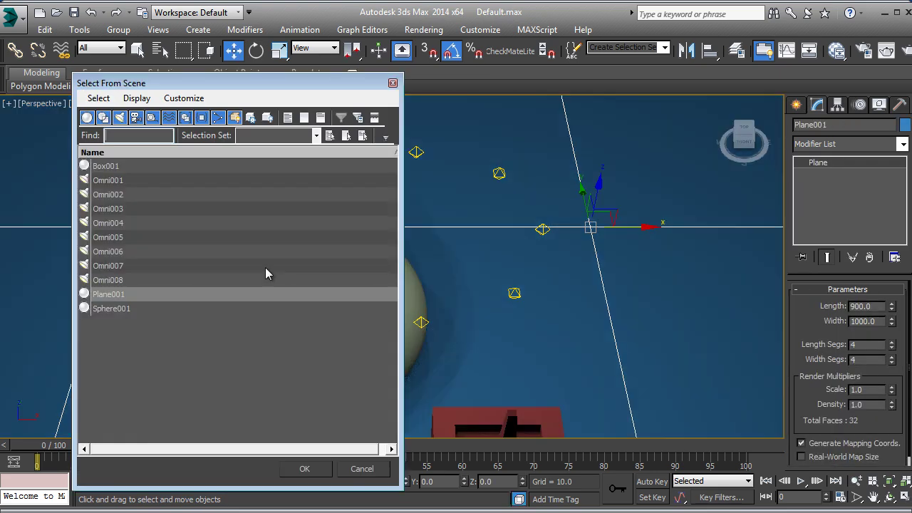
pyautogui.click(112, 280)
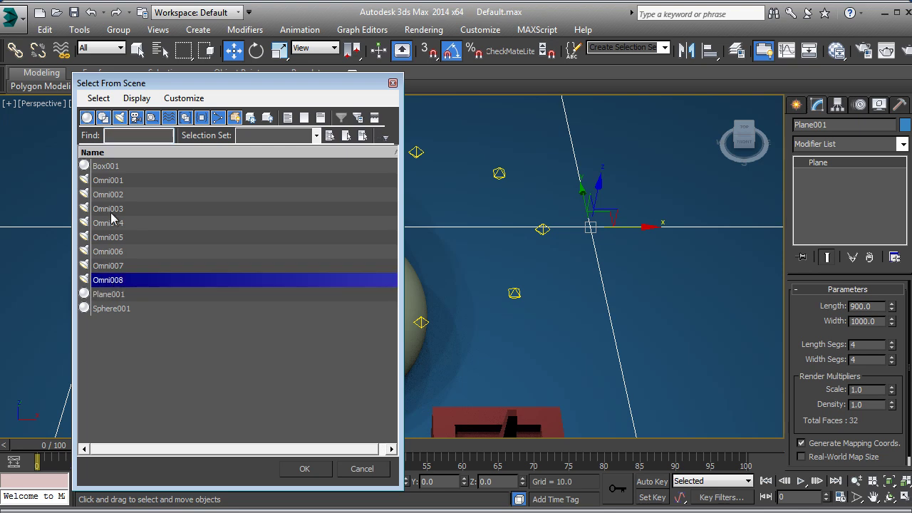
pyautogui.keyDown('shift'); pyautogui.click(112, 166); pyautogui.keyUp('shift')
pyautogui.keyDown('ctrl'); pyautogui.click(112, 167); pyautogui.keyUp('ctrl')
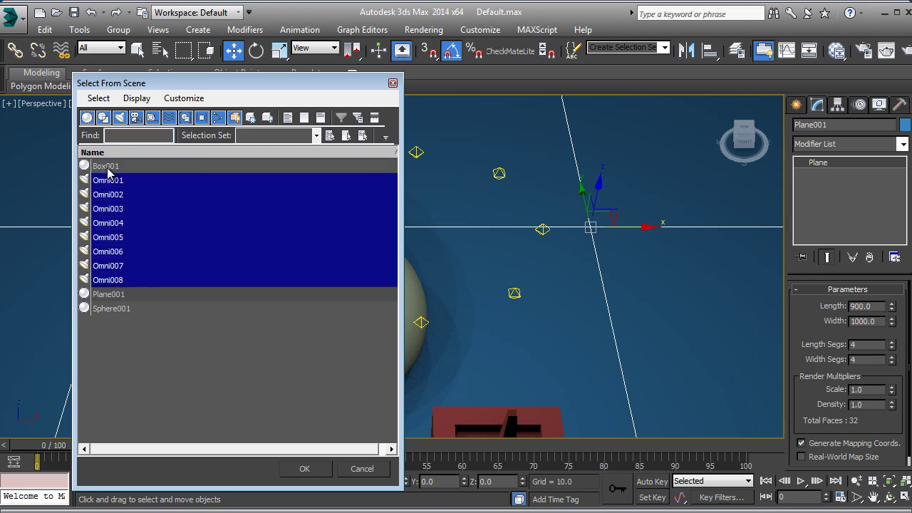
# Scale the eight selected omni lights outward to widen the ring around the sphere and robot.
pyautogui.click(305, 469)
pyautogui.scroll(-3, 441, 325)
pyautogui.click(279, 50)
pyautogui.moveTo(486, 287); pyautogui.dragTo(534, 354)
pyautogui.scroll(-2, 525, 326)
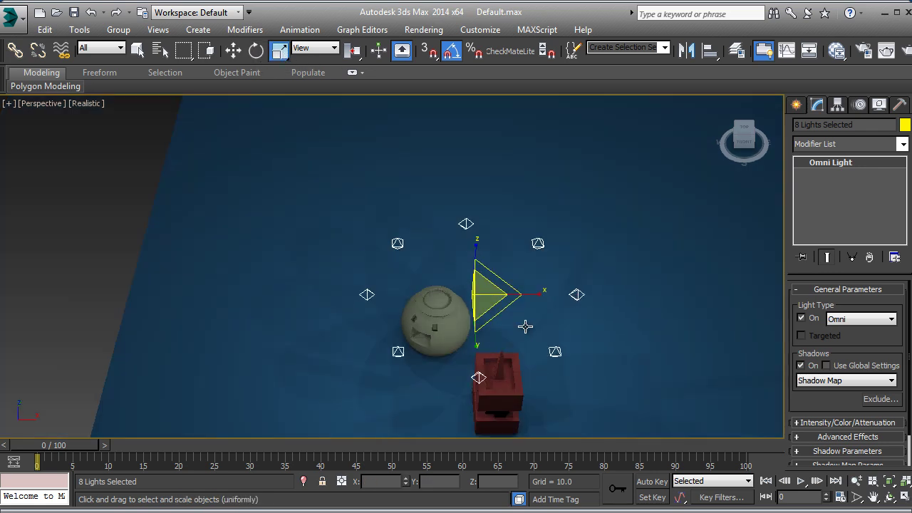
pyautogui.keyDown('alt'); pyautogui.moveTo(525, 326); pyautogui.dragTo(615, 230, button='middle'); pyautogui.keyUp('alt')
pyautogui.moveTo(729, 144); pyautogui.dragTo(431, 230)
pyautogui.scroll(5, 431, 230)
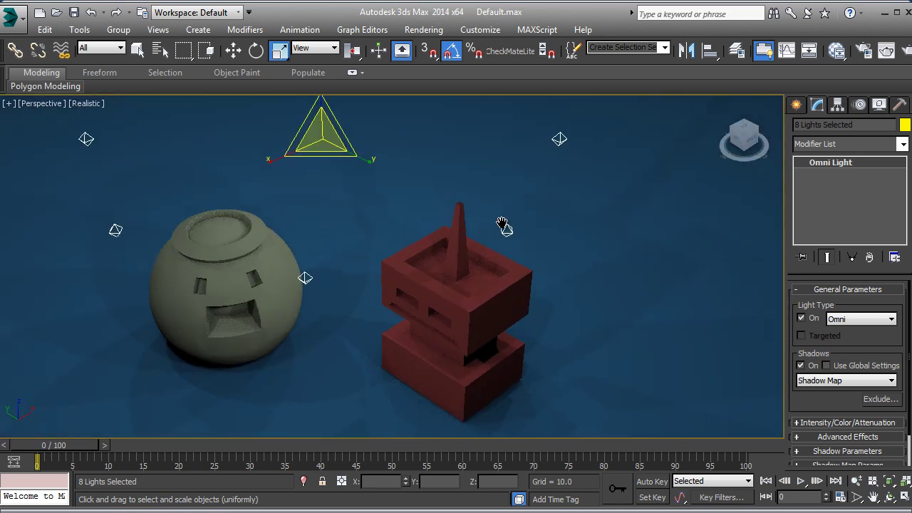
pyautogui.moveTo(369, 148); pyautogui.dragTo(368, 132)
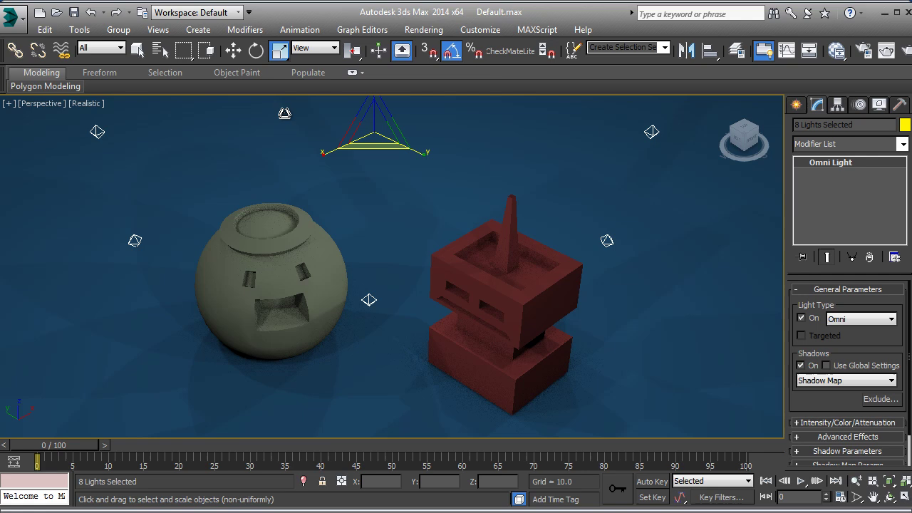
# Clone the light ring downward along Z to make a lower copy.
pyautogui.click(234, 50)
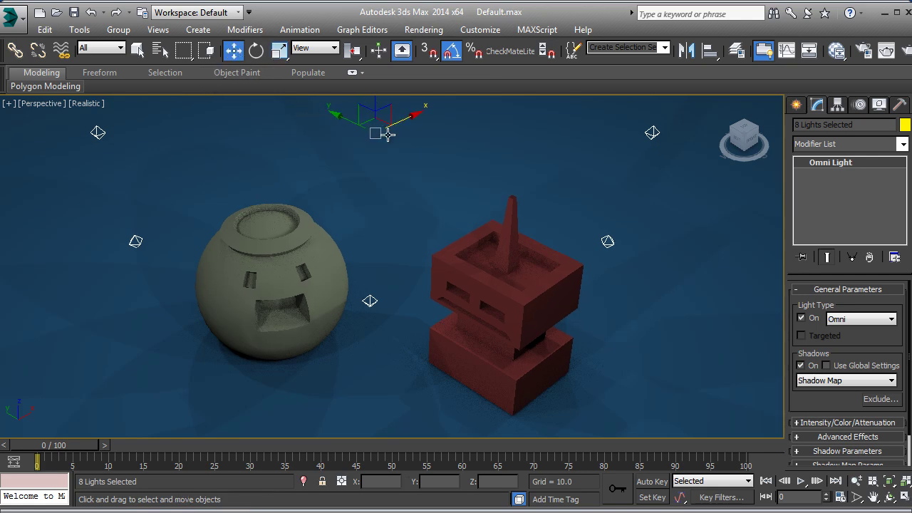
pyautogui.scroll(-3, 388, 134)
pyautogui.moveTo(385, 137); pyautogui.dragTo(392, 202, button='middle')
pyautogui.moveTo(386, 164)
pyautogui.mouseDown()
pyautogui.moveTo(377, 300)
pyautogui.moveTo(387, 292)
pyautogui.mouseUp()
pyautogui.click(459, 324)
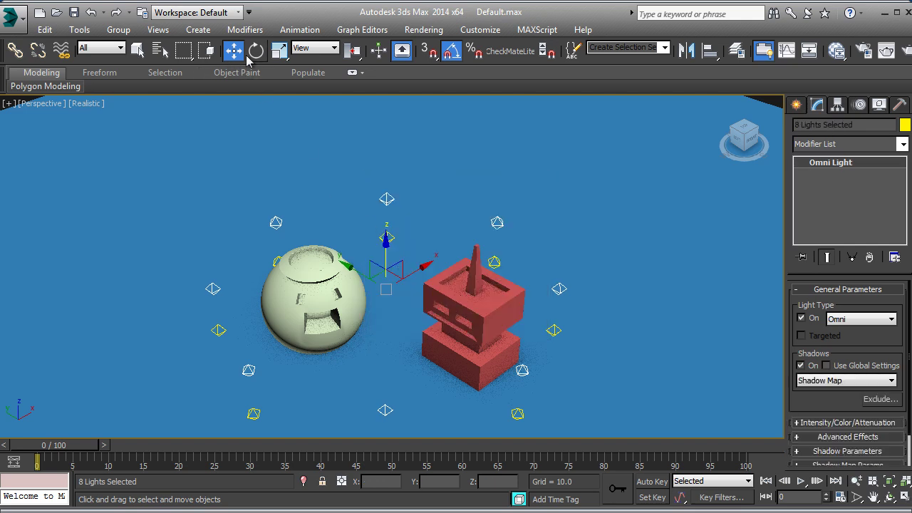
# Rotate the eight lights 35 degrees and spread them outward horizontally.
pyautogui.click(255, 50)
pyautogui.moveTo(373, 322); pyautogui.dragTo(434, 309)
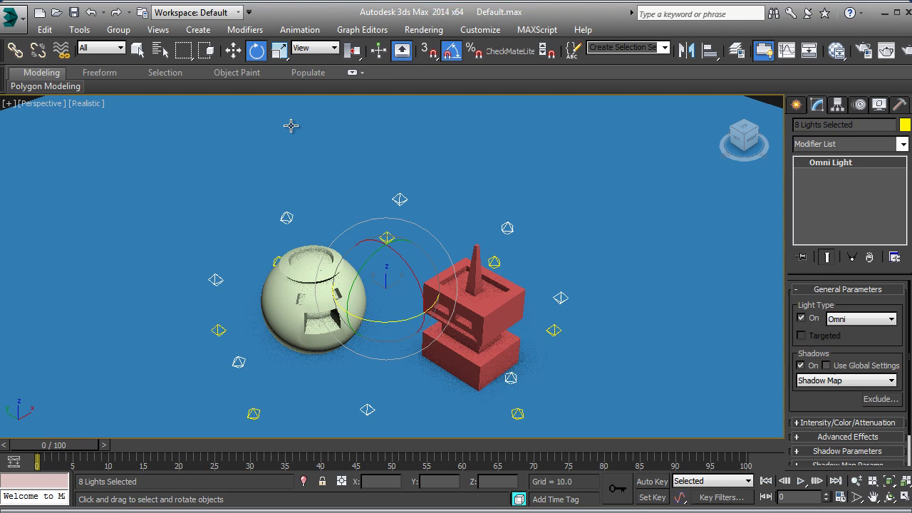
pyautogui.click(235, 52)
pyautogui.click(279, 50)
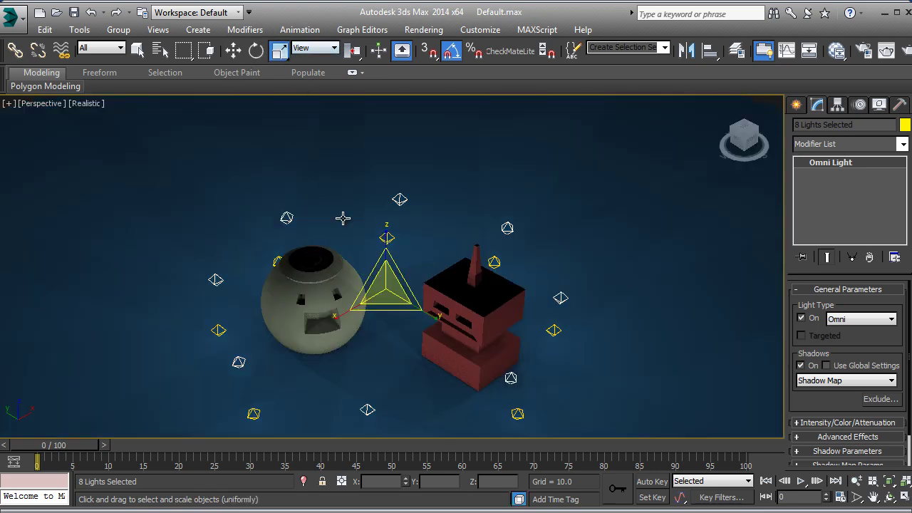
pyautogui.moveTo(372, 319); pyautogui.dragTo(369, 310)
# Clone the ring upward as instances, rotate it 35° about Z and shrink it inward.
pyautogui.click(233, 50)
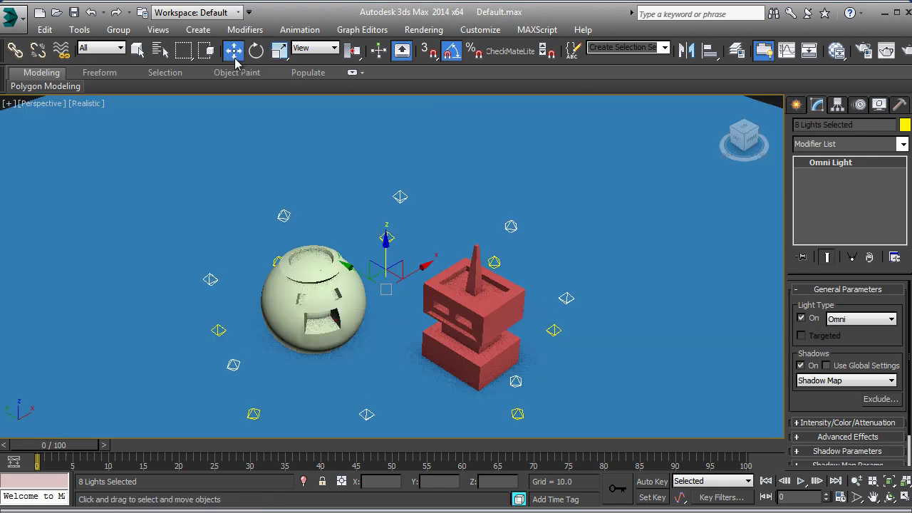
pyautogui.moveTo(383, 241); pyautogui.dragTo(384, 241)
pyautogui.keyDown('shift'); pyautogui.moveTo(387, 199); pyautogui.dragTo(390, 191); pyautogui.keyUp('shift')
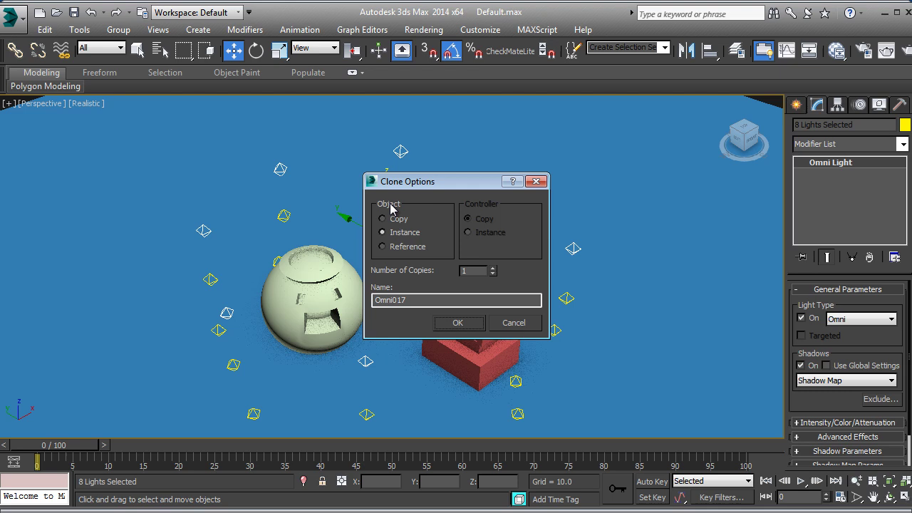
pyautogui.click(457, 323)
pyautogui.click(256, 50)
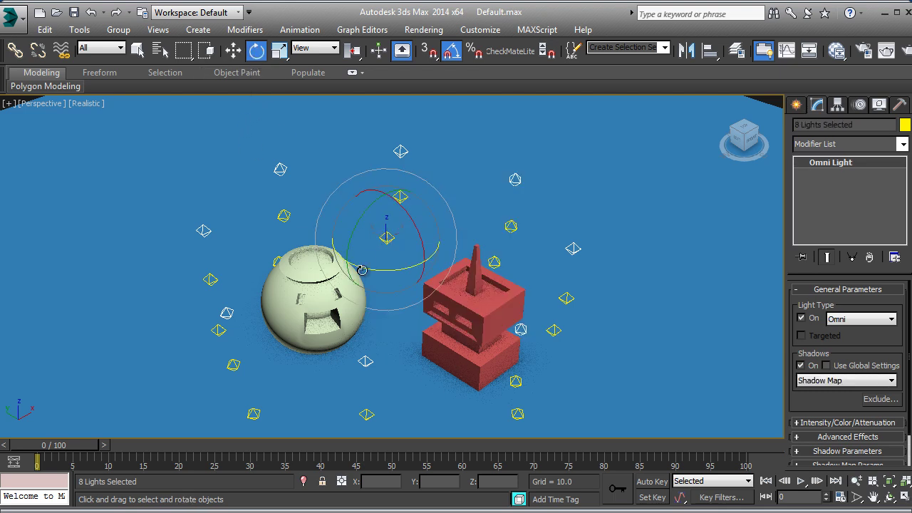
pyautogui.moveTo(369, 272); pyautogui.dragTo(394, 270)
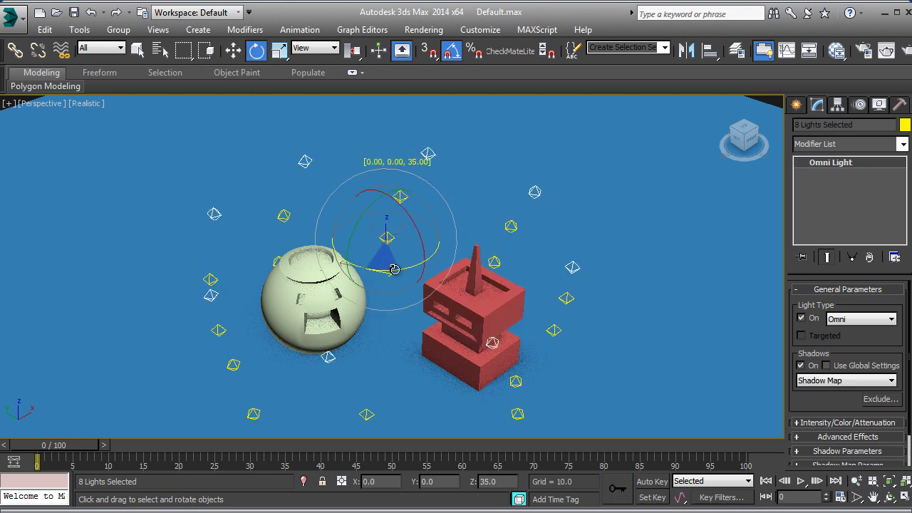
pyautogui.click(278, 50)
pyautogui.moveTo(386, 258); pyautogui.dragTo(385, 281)
# Clone the ring again higher and scale the top copy into a tight cluster.
pyautogui.click(234, 51)
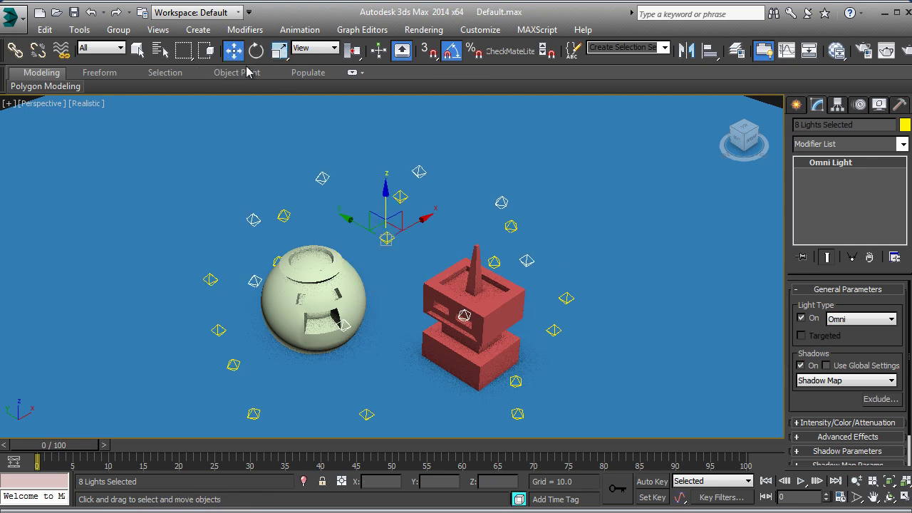
pyautogui.keyDown('shift'); pyautogui.moveTo(389, 194); pyautogui.dragTo(388, 146); pyautogui.keyUp('shift')
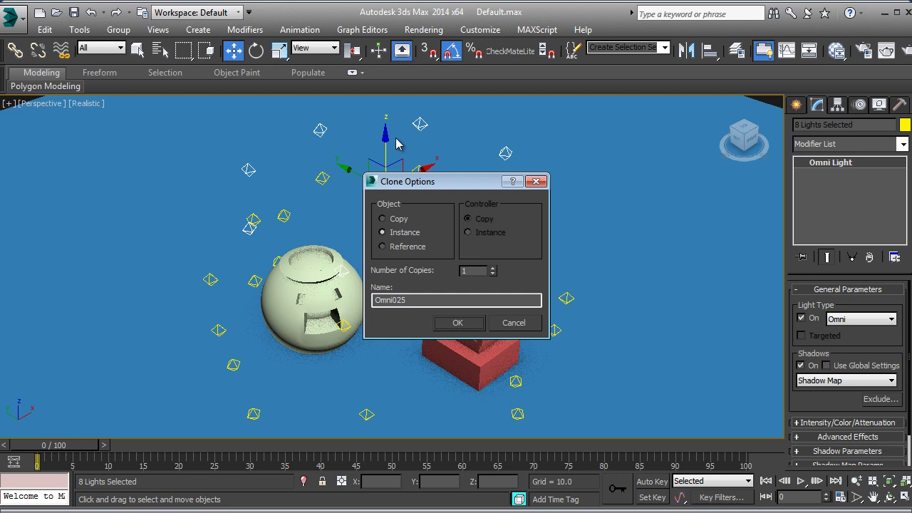
pyautogui.click(458, 322)
pyautogui.click(279, 49)
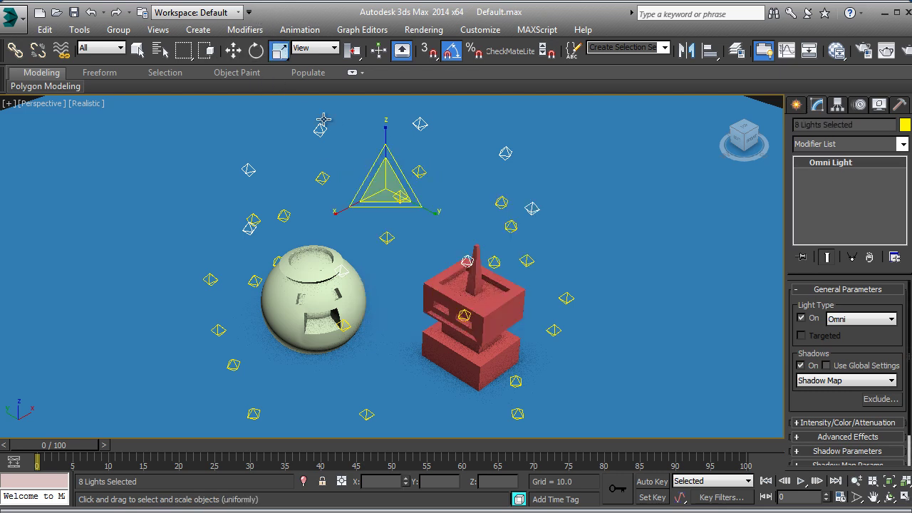
pyautogui.moveTo(385, 205); pyautogui.dragTo(563, 114)
# Reframe the view on the sphere and robot and render the scene.
pyautogui.moveTo(436, 317)
pyautogui.mouseDown(button='middle')
pyautogui.moveTo(436, 275)
pyautogui.moveTo(401, 295)
pyautogui.moveTo(401, 267)
pyautogui.moveTo(399, 277)
pyautogui.moveTo(416, 285)
pyautogui.mouseUp(button='middle')
pyautogui.scroll(5, 381, 293)
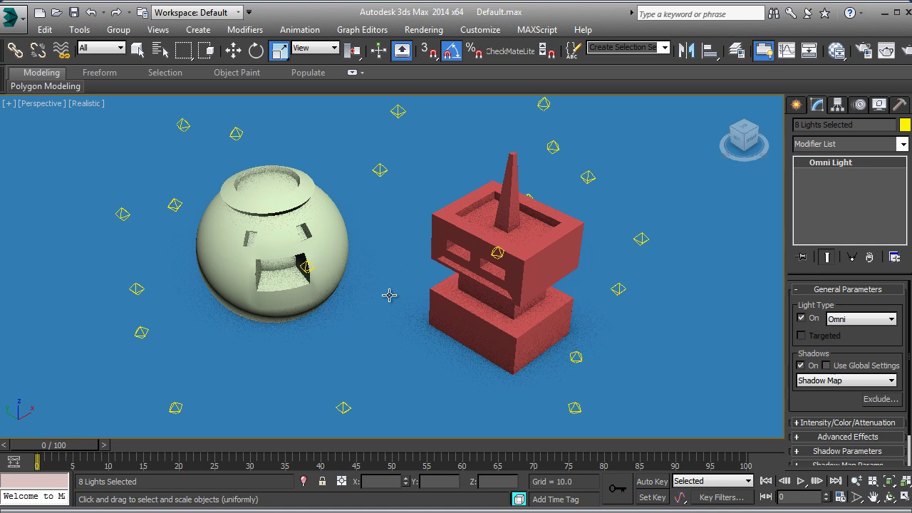
pyautogui.scroll(2, 389, 295)
pyautogui.moveTo(388, 296); pyautogui.dragTo(381, 309, button='middle')
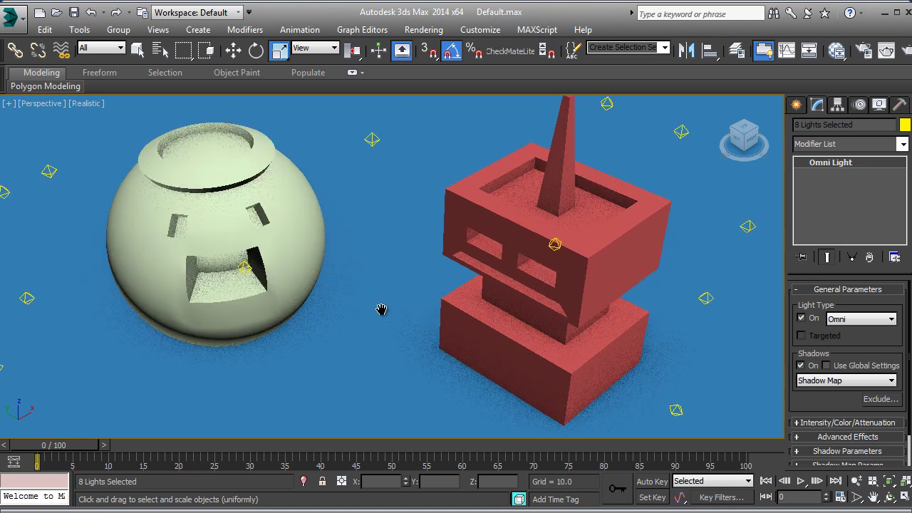
pyautogui.click(902, 55)
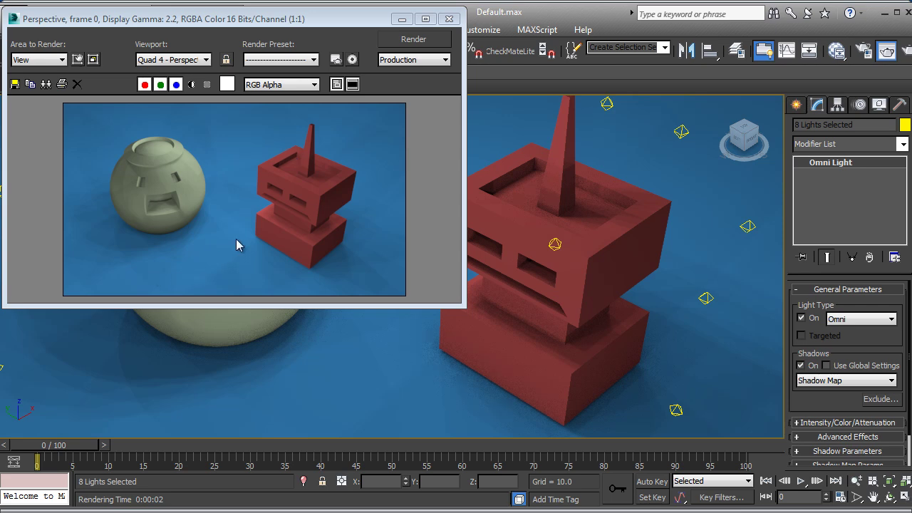
# Close the rendered frame window and show the Recent Documents list.
pyautogui.click(449, 19)
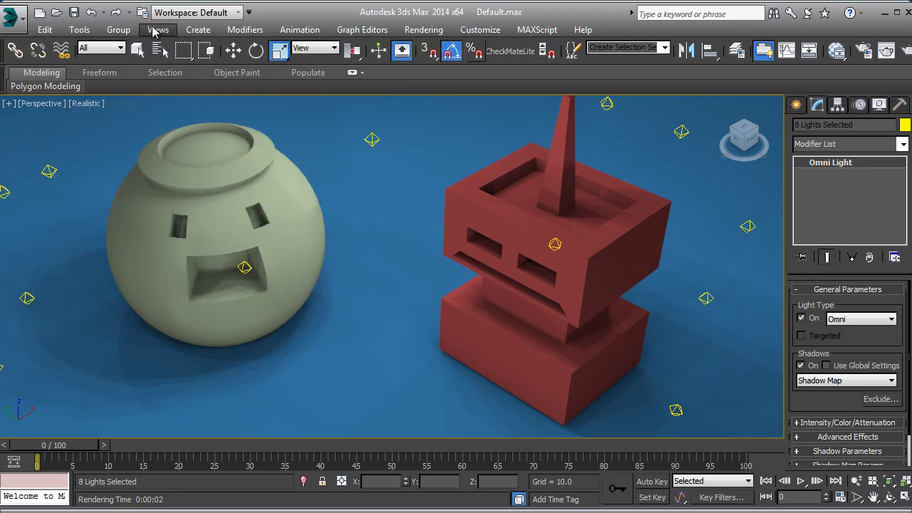
pyautogui.click(17, 22)
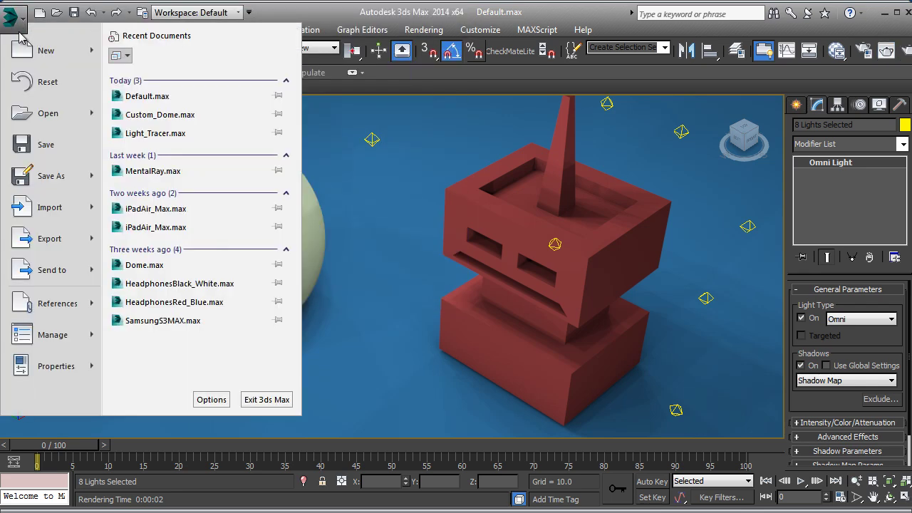
# Open MentalRay.max without saving the current scene, render it, and close the frame window.
pyautogui.click(140, 178)
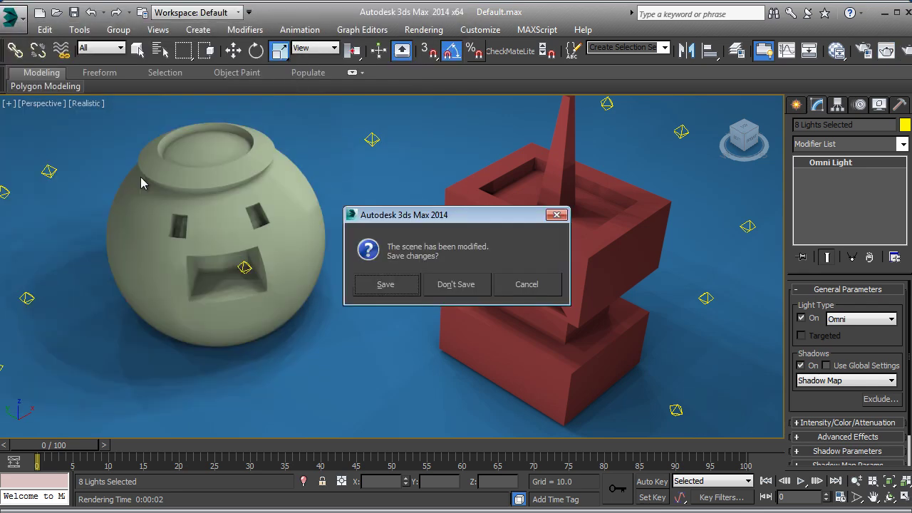
pyautogui.click(457, 284)
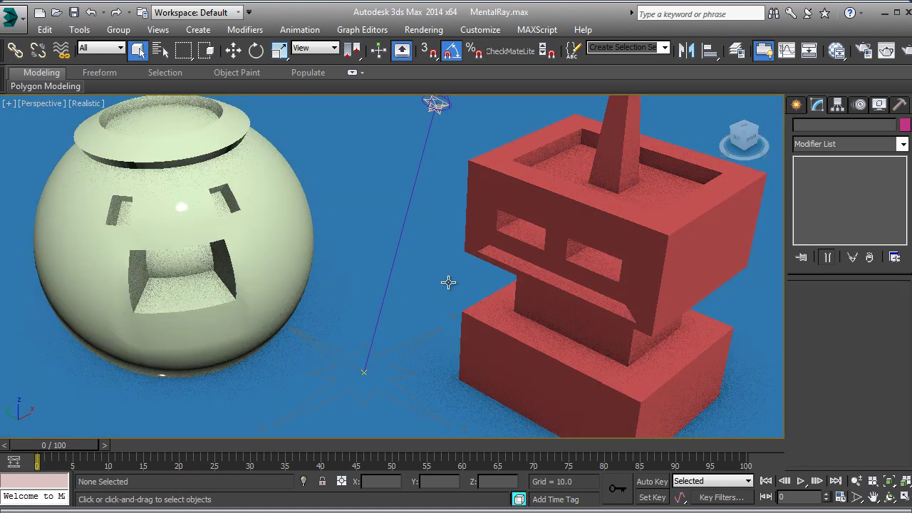
pyautogui.click(905, 51)
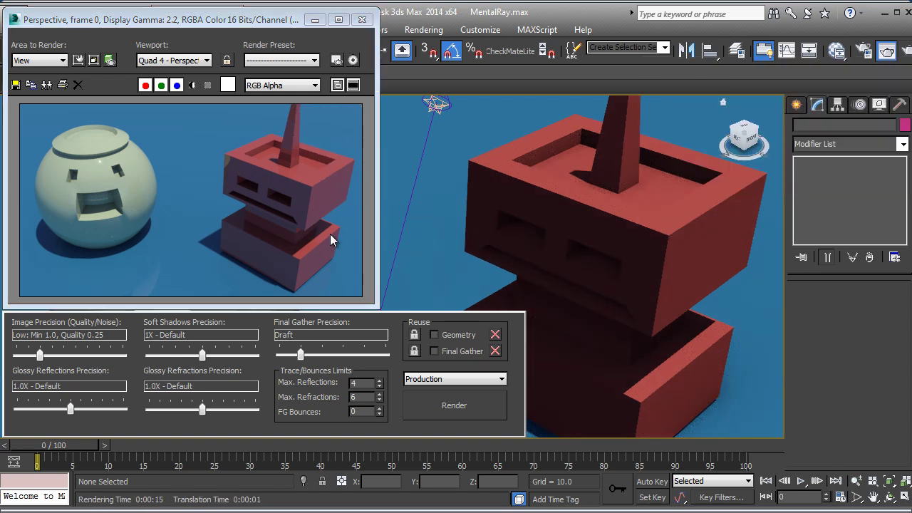
pyautogui.click(367, 21)
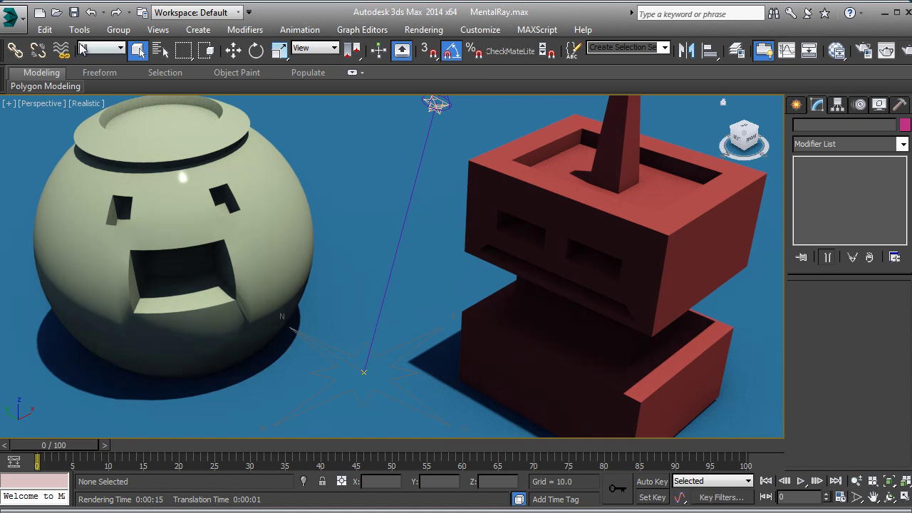
# Reopen Default.max and inspect Standard materials #28–#30 in the maximized Slate Material Editor.
pyautogui.click(17, 23)
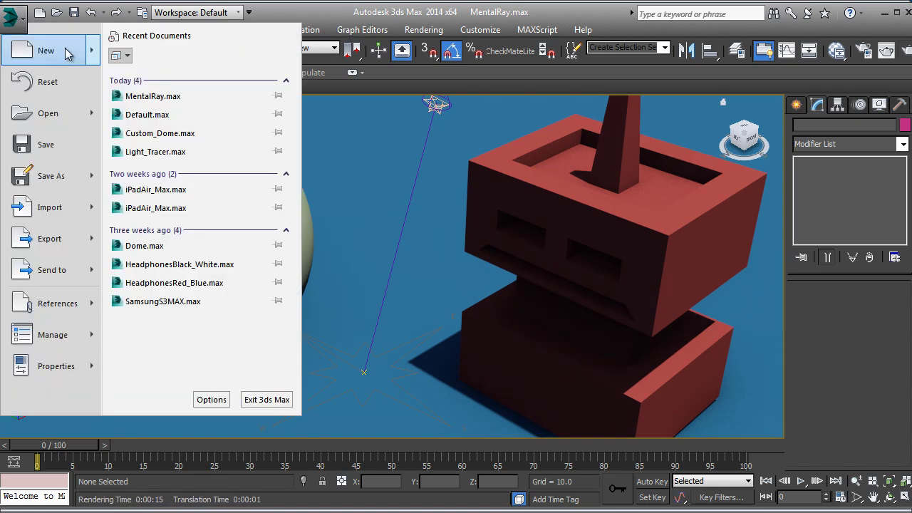
pyautogui.click(158, 116)
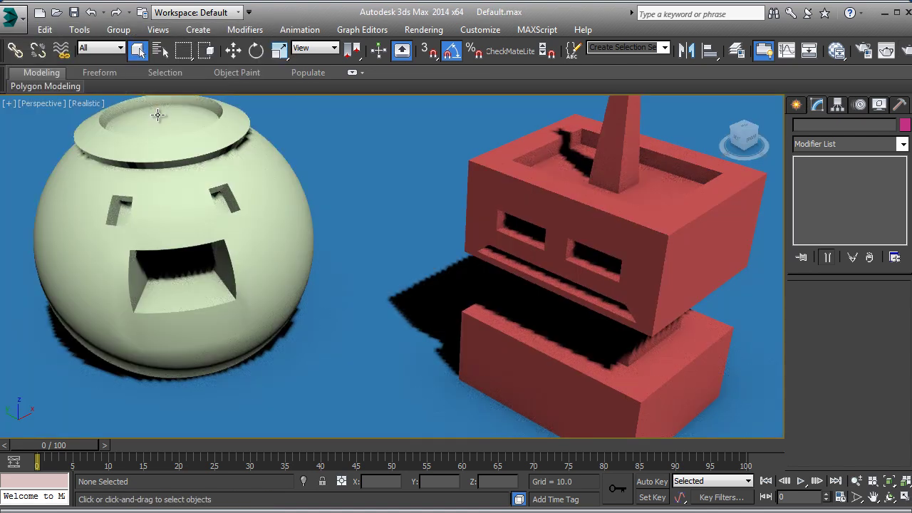
pyautogui.press('m')
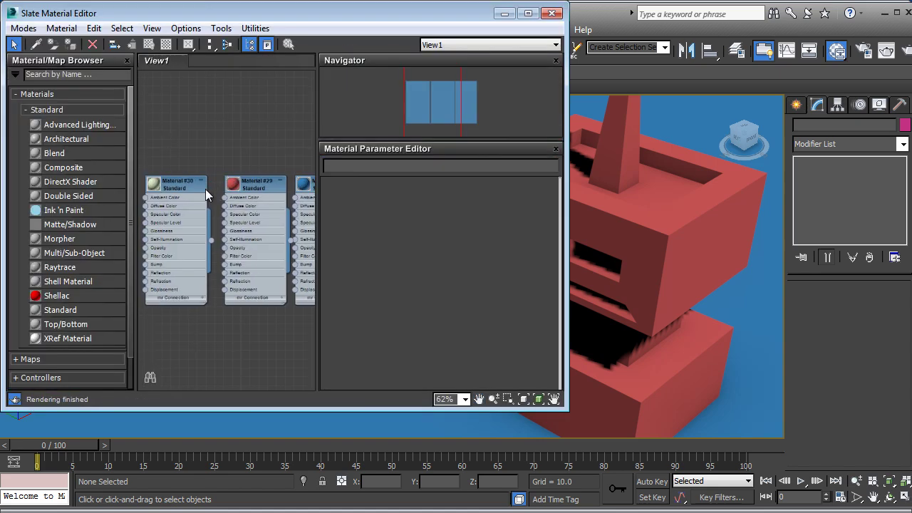
pyautogui.click(528, 13)
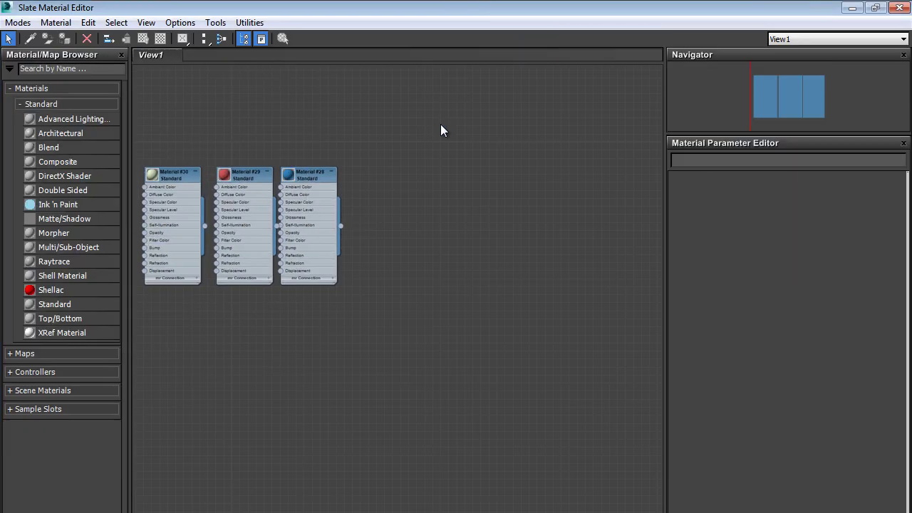
pyautogui.scroll(5, 305, 235)
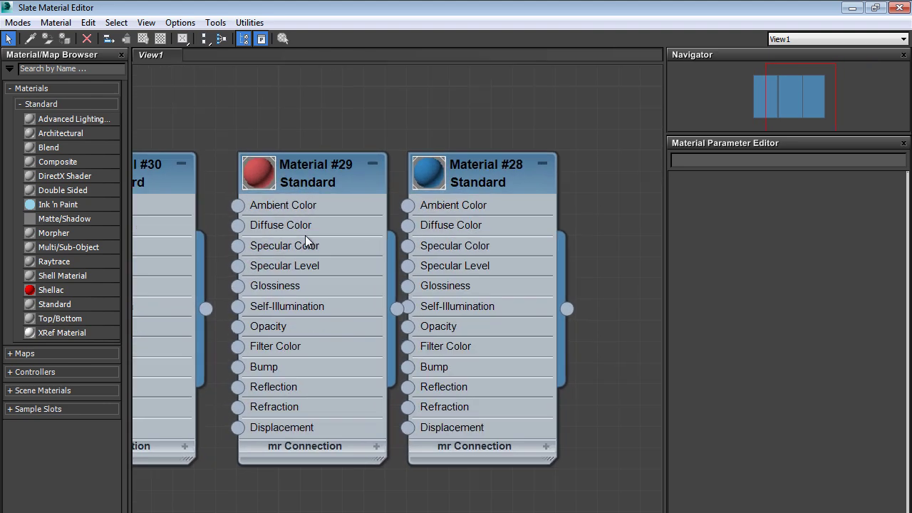
pyautogui.moveTo(441, 328); pyautogui.dragTo(376, 298, button='middle')
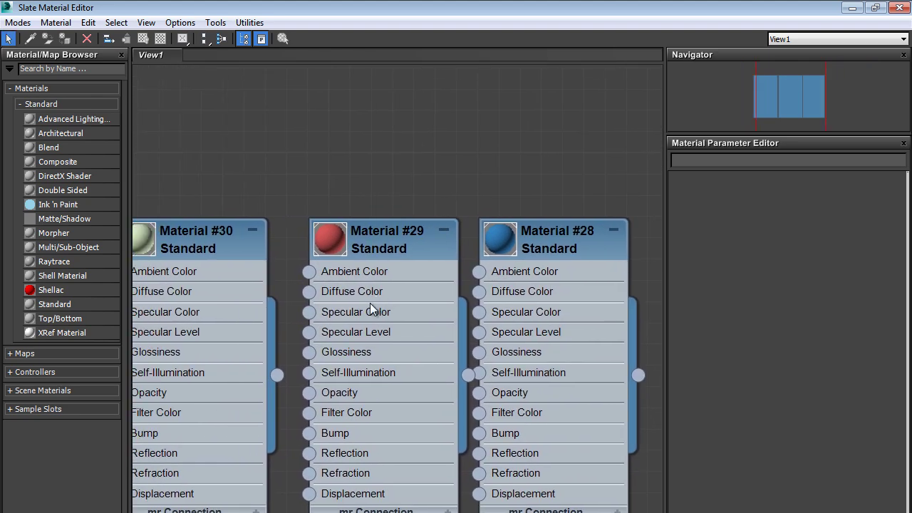
pyautogui.click(27, 106)
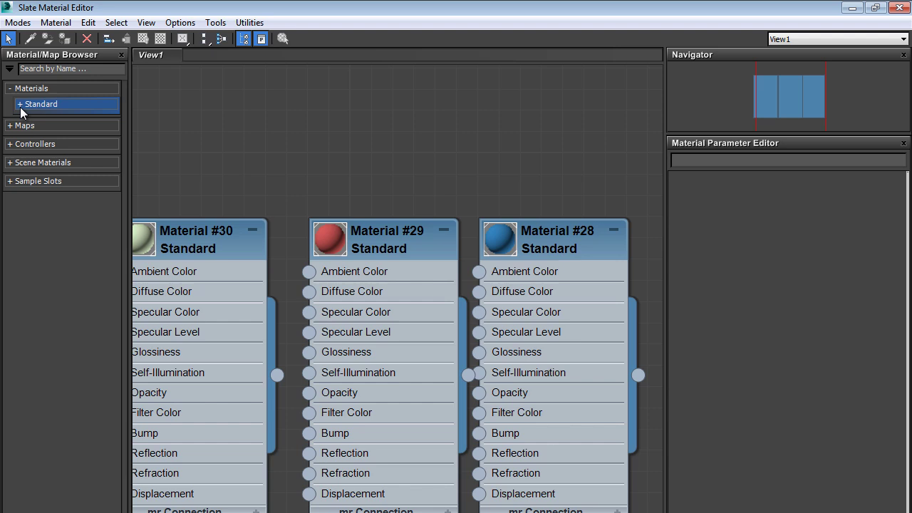
pyautogui.click(21, 106)
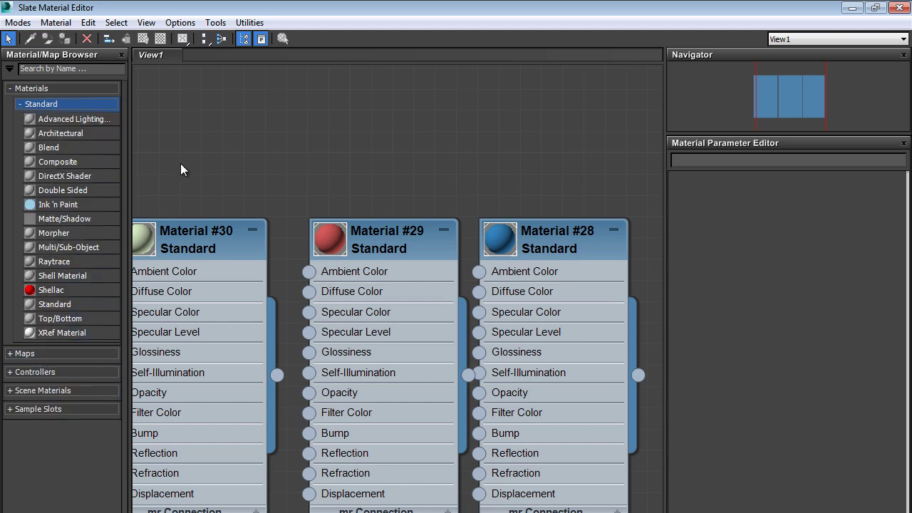
pyautogui.click(852, 8)
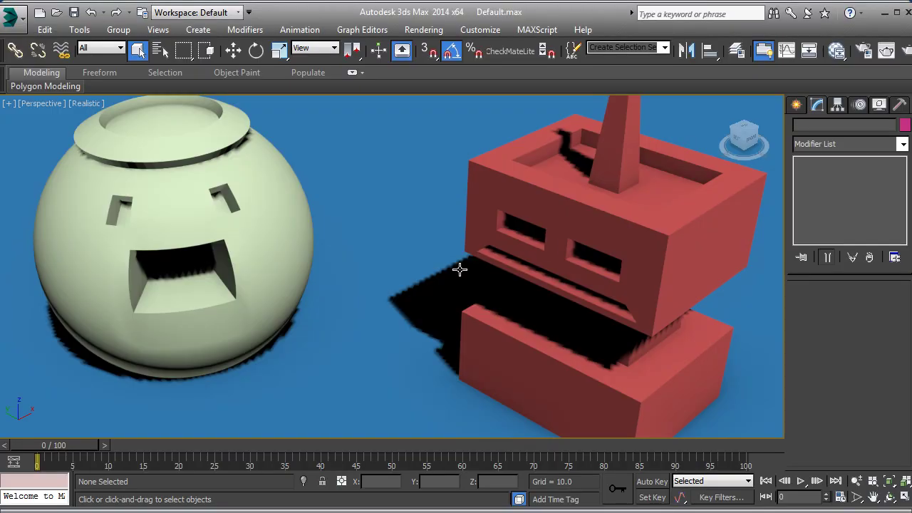
# Assign NVIDIA mental ray as the production renderer in Render Setup.
pyautogui.click(422, 29)
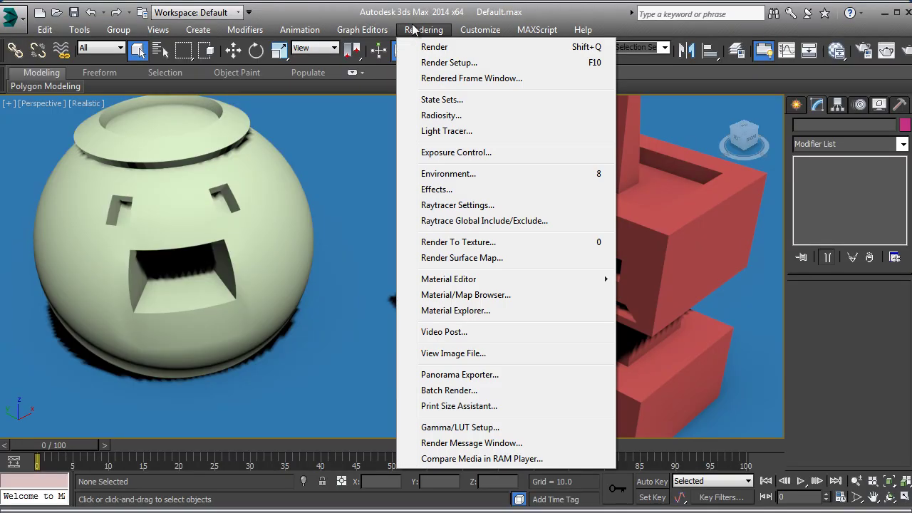
pyautogui.click(446, 64)
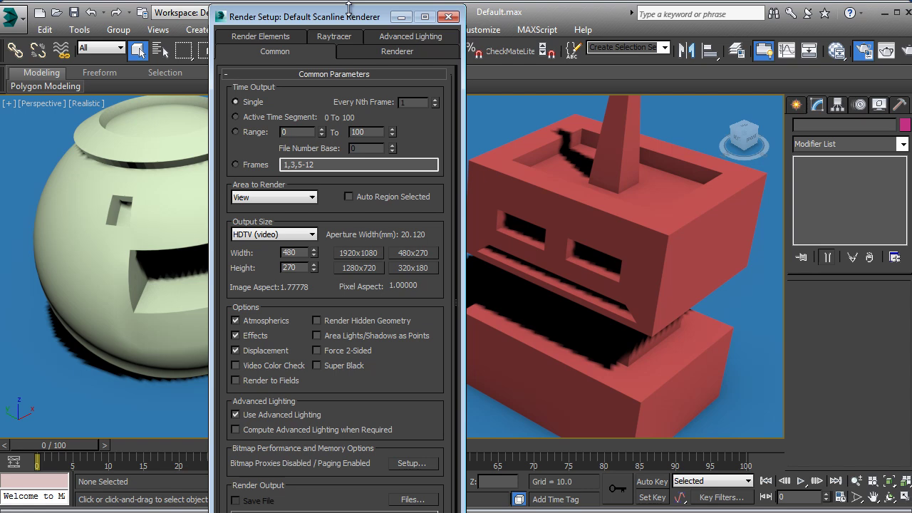
pyautogui.moveTo(367, 512); pyautogui.dragTo(373, 409)
pyautogui.moveTo(457, 193); pyautogui.dragTo(451, 359)
pyautogui.click(337, 357)
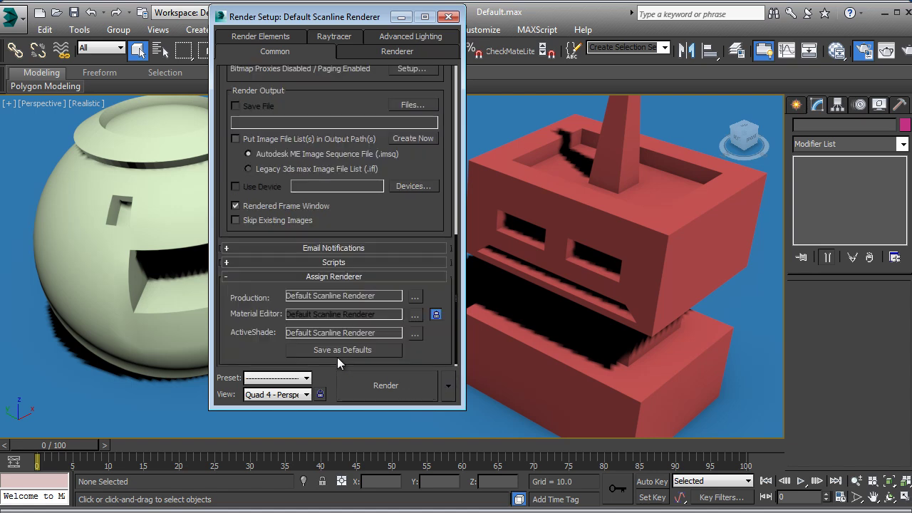
pyautogui.click(413, 301)
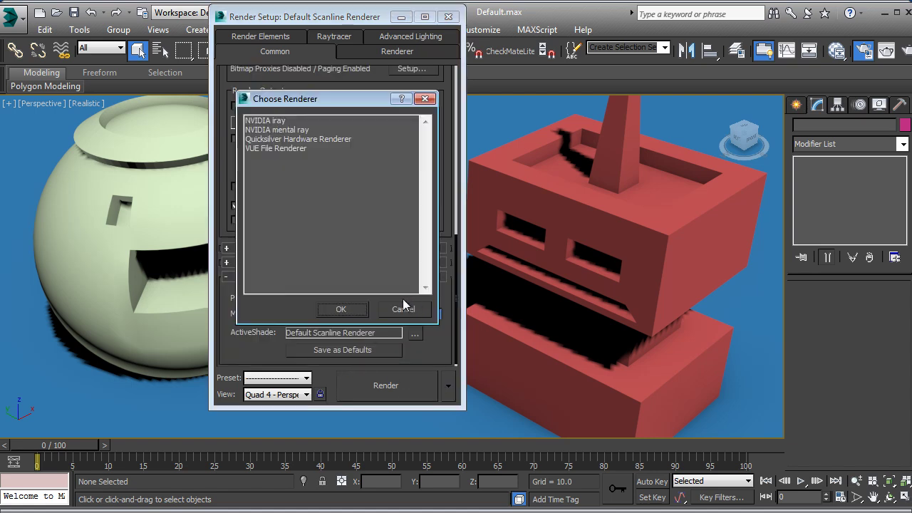
pyautogui.click(260, 129)
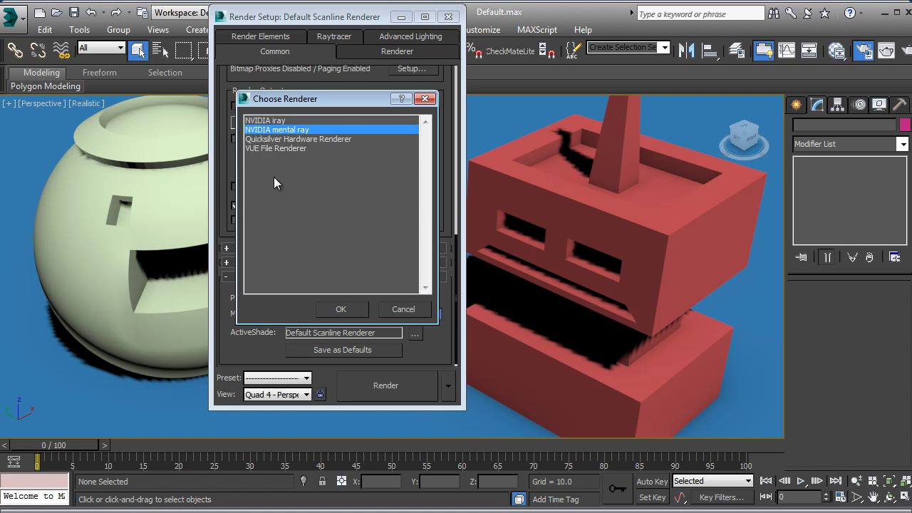
pyautogui.click(342, 311)
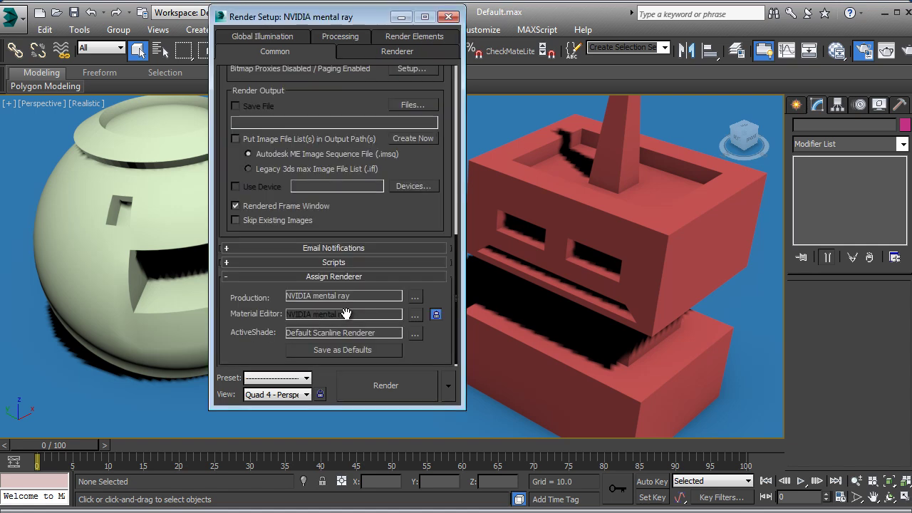
# Close Render Setup and open the Slate Material Editor at the Arch & Design material.
pyautogui.click(448, 17)
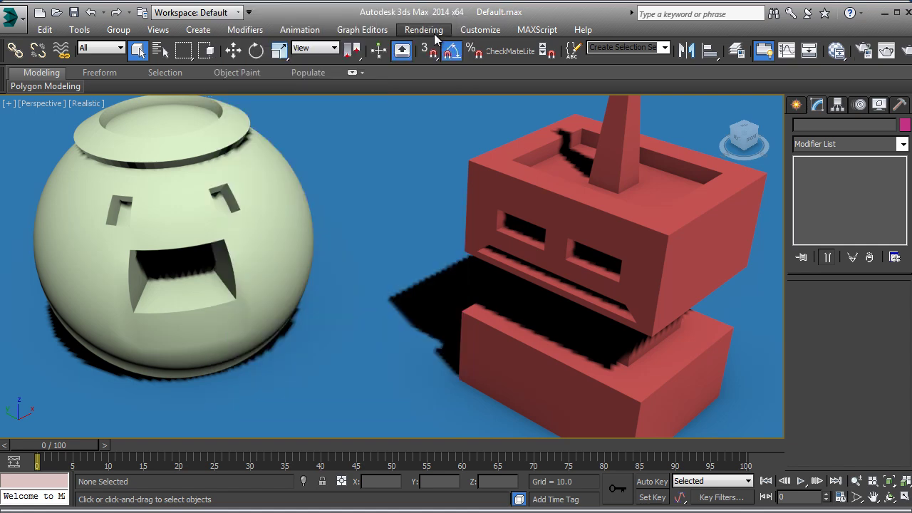
pyautogui.press('m')
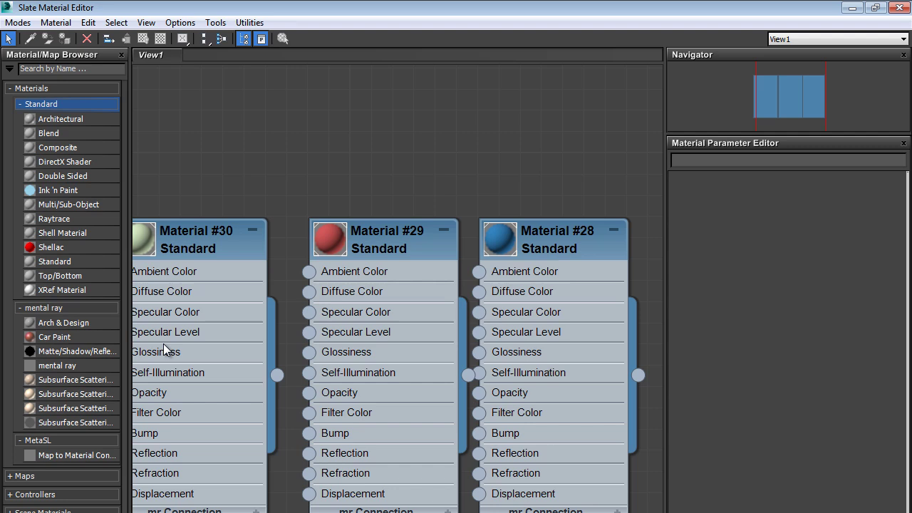
pyautogui.click(51, 329)
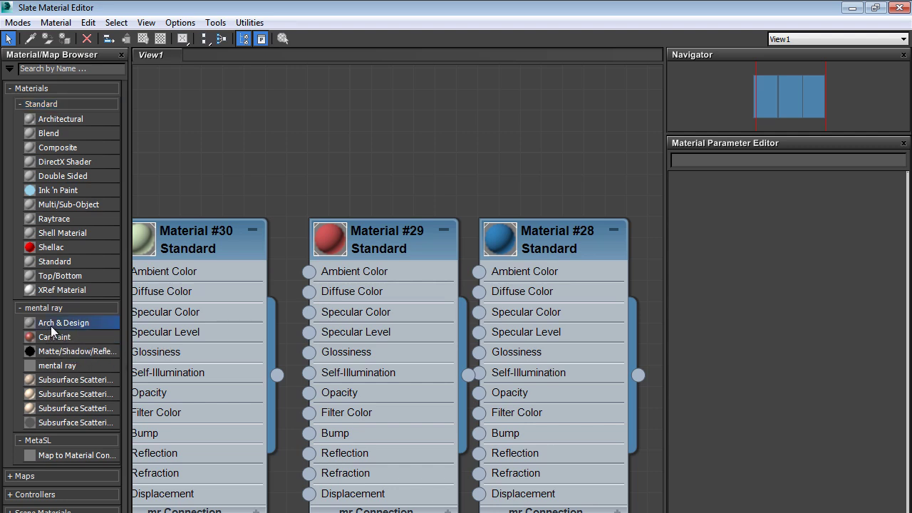
# Add three Arch & Design materials, #31 to #33, placed in a row below the existing nodes.
pyautogui.doubleClick(51, 329)
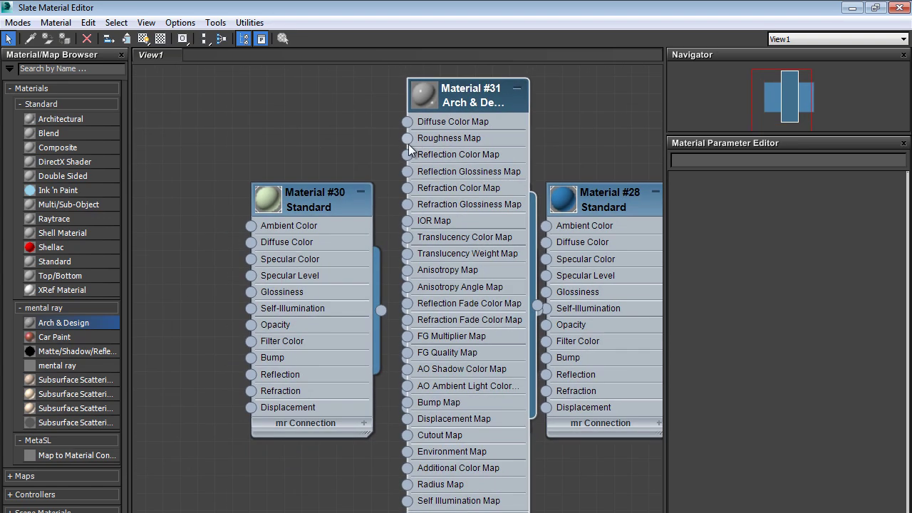
pyautogui.scroll(-3, 410, 149)
pyautogui.moveTo(454, 101); pyautogui.dragTo(536, 380)
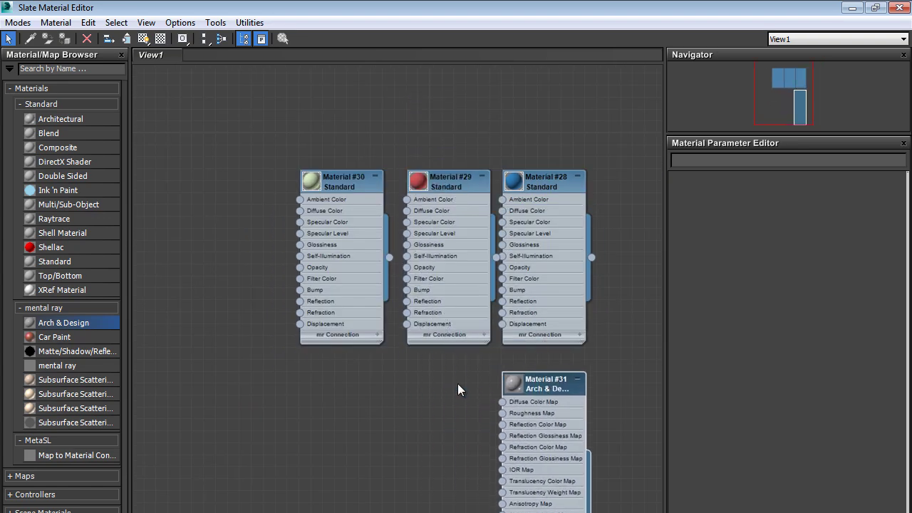
pyautogui.doubleClick(61, 325)
pyautogui.moveTo(385, 233); pyautogui.dragTo(450, 378)
pyautogui.doubleClick(64, 325)
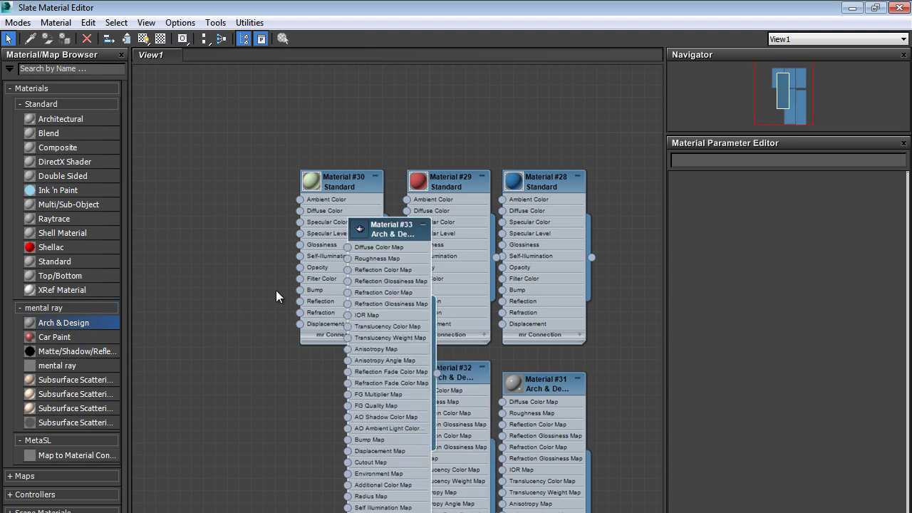
pyautogui.moveTo(365, 232); pyautogui.dragTo(324, 378)
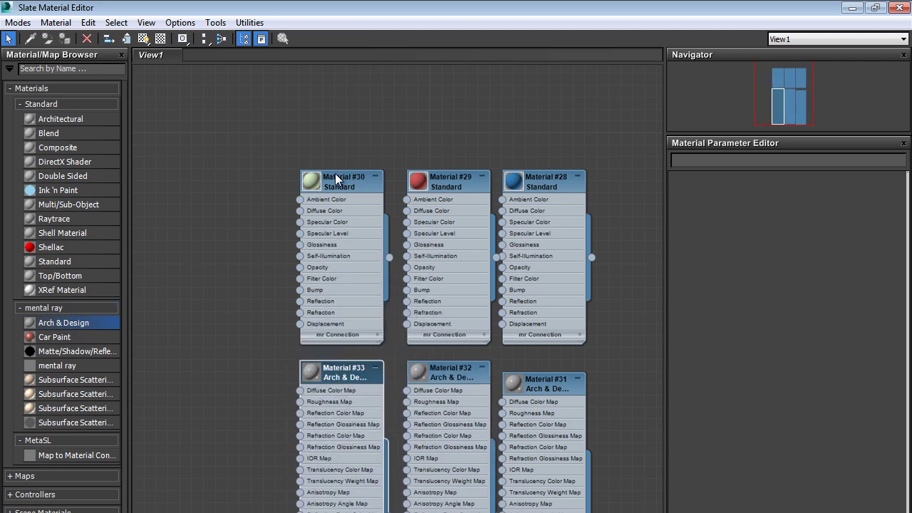
# Enlarge Material #30's preview, move it up-left, and open Material #33's settings.
pyautogui.click(338, 185)
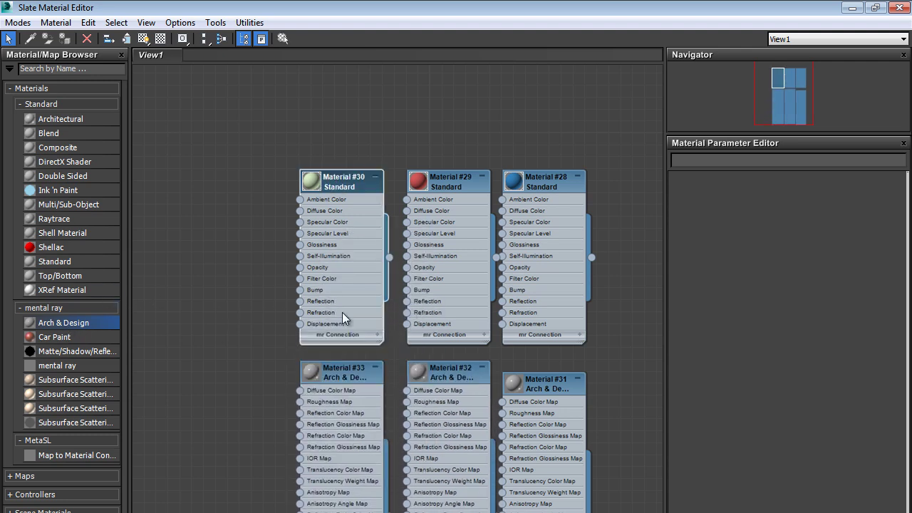
pyautogui.doubleClick(307, 185)
pyautogui.doubleClick(328, 183)
pyautogui.moveTo(328, 184); pyautogui.dragTo(197, 147)
pyautogui.click(343, 378)
pyautogui.doubleClick(343, 378)
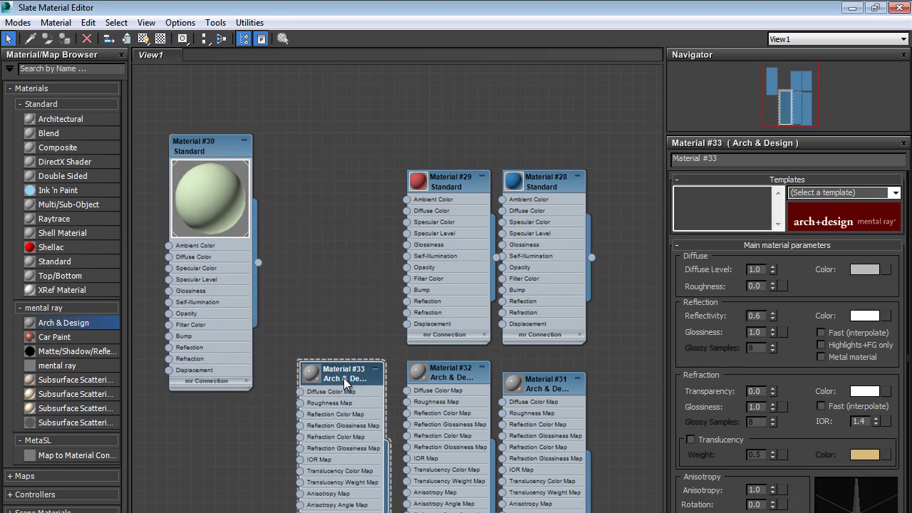
# Give Material #33 the pale green diffuse colour sampled from Material #30.
pyautogui.click(867, 271)
pyautogui.click(295, 210)
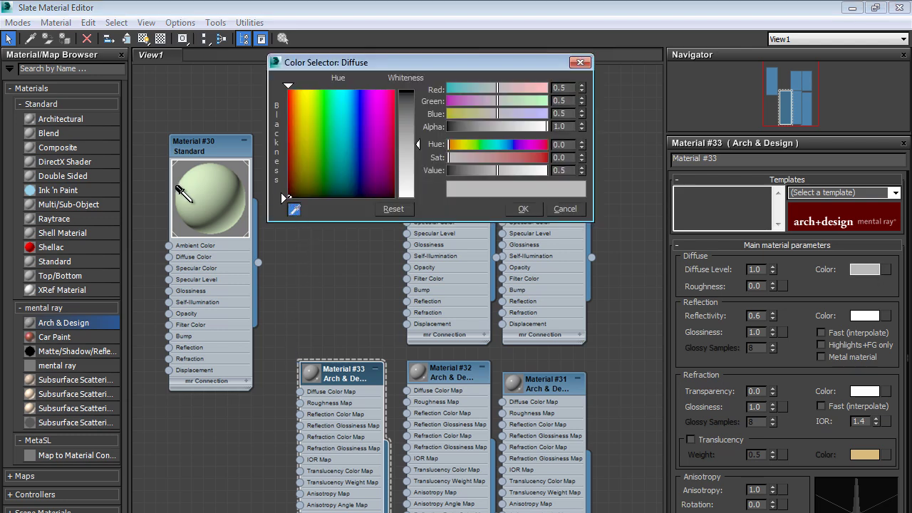
pyautogui.click(185, 187)
pyautogui.click(523, 209)
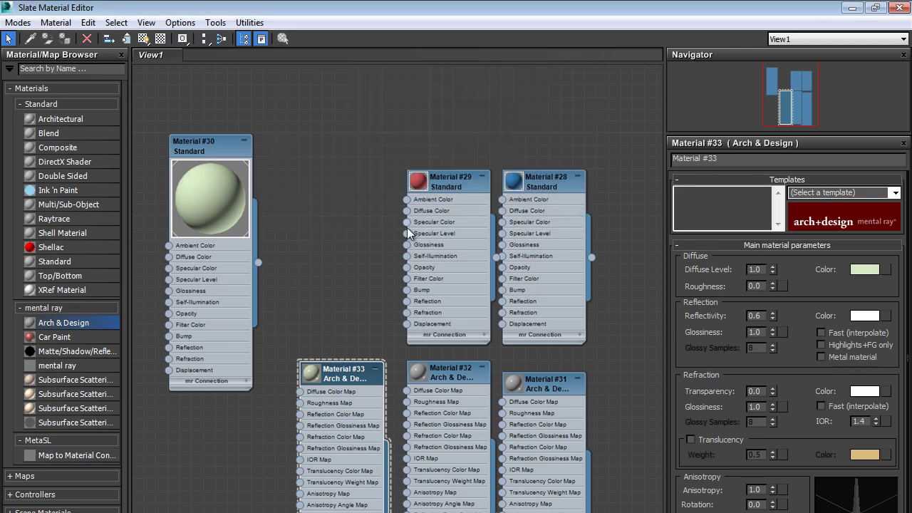
pyautogui.click(453, 184)
# Give Material #32 the red diffuse colour sampled from Material #29.
pyautogui.click(455, 372)
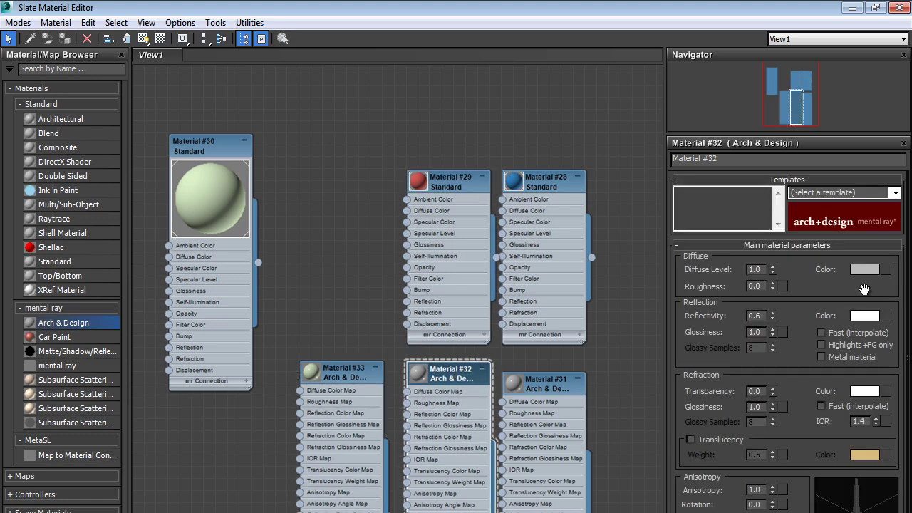
pyautogui.click(862, 270)
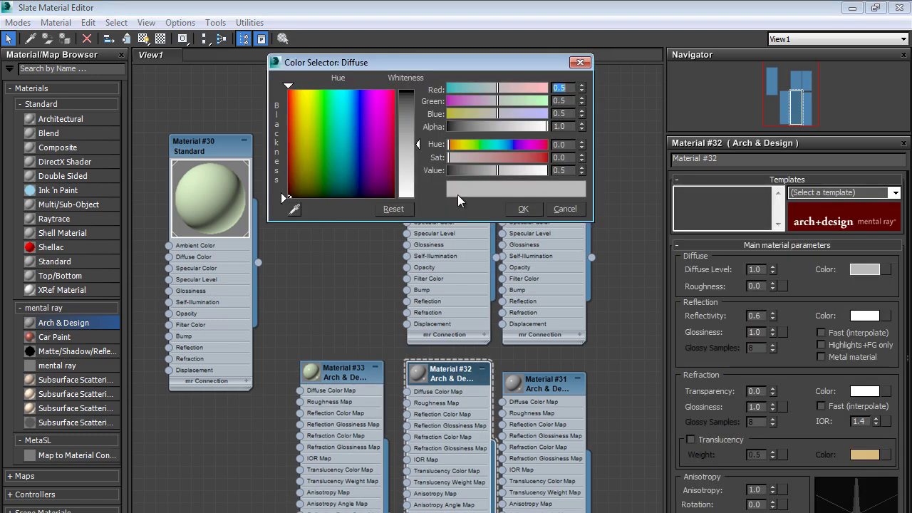
pyautogui.moveTo(412, 73); pyautogui.dragTo(635, 354)
pyautogui.click(514, 497)
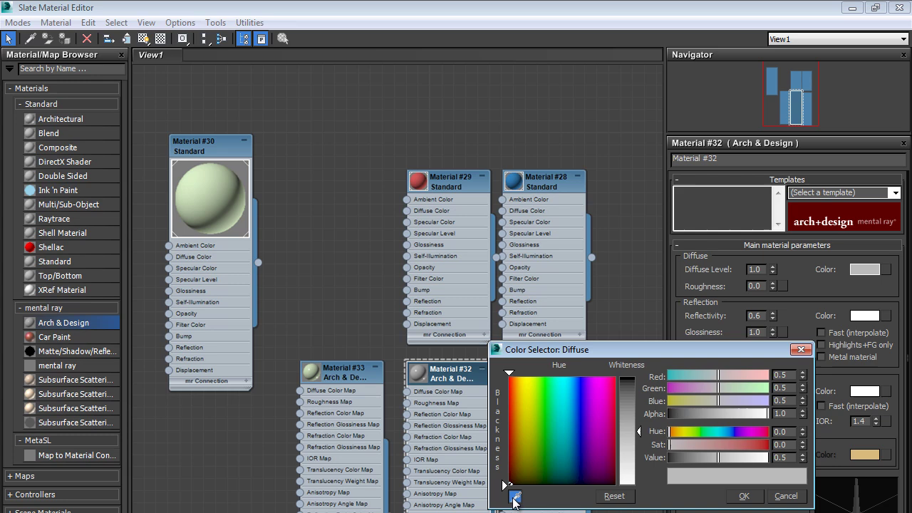
pyautogui.click(409, 175)
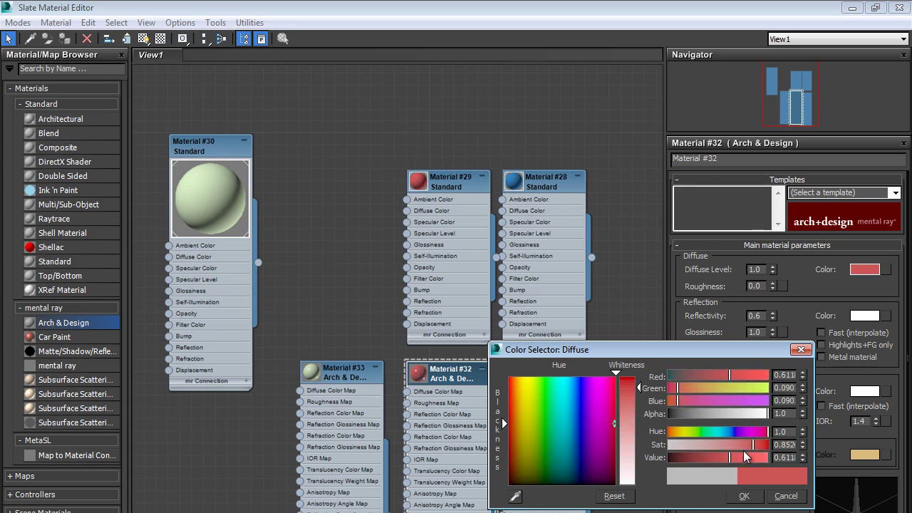
pyautogui.click(756, 496)
# Give Material #31 the blue diffuse colour sampled from Material #28.
pyautogui.click(528, 385)
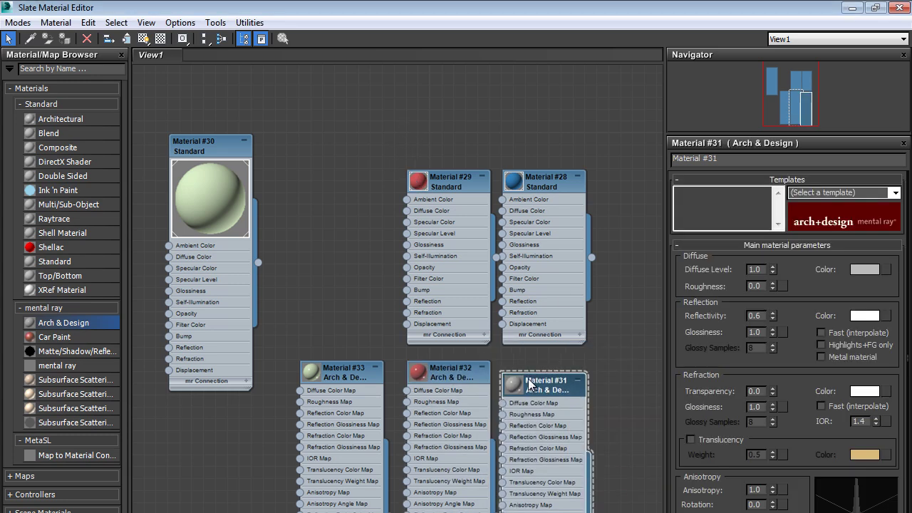
pyautogui.click(864, 270)
pyautogui.click(515, 497)
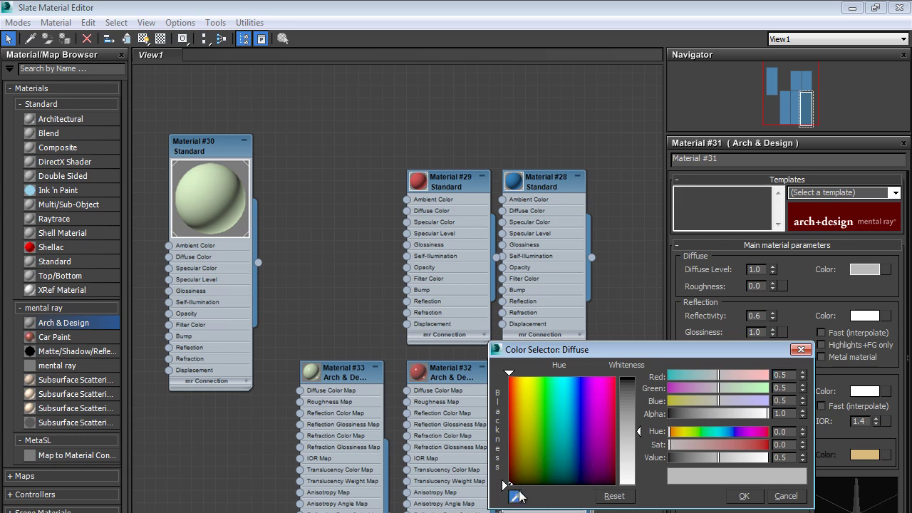
pyautogui.click(509, 176)
pyautogui.click(744, 495)
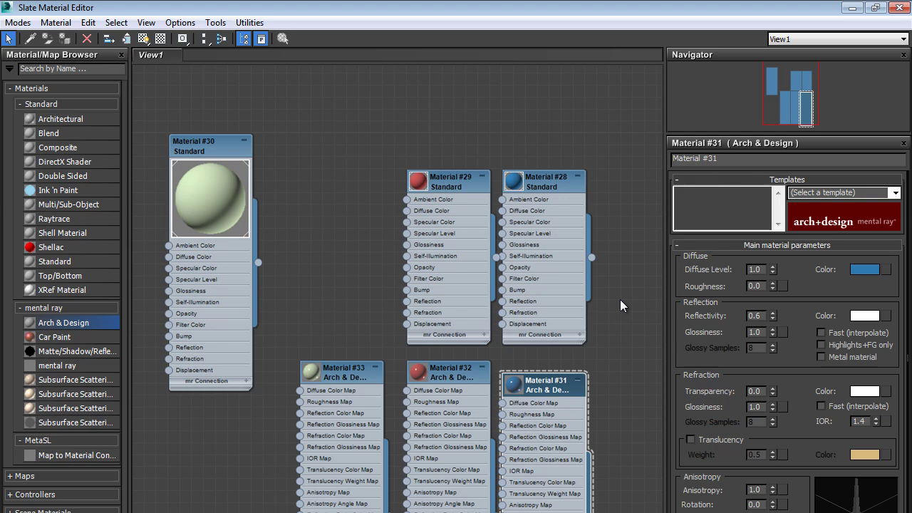
# Delete the three old Standard materials #28–#30.
pyautogui.moveTo(654, 314); pyautogui.dragTo(179, 118)
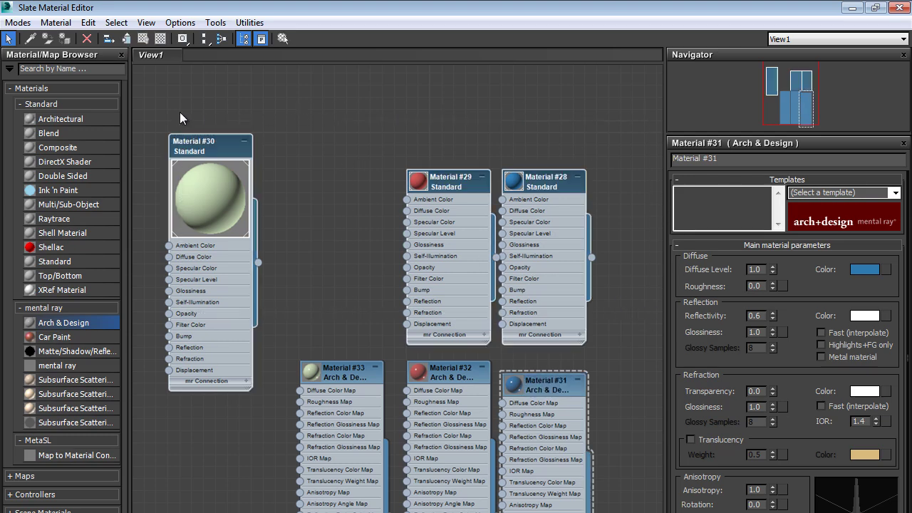
pyautogui.press('Delete')
pyautogui.scroll(3, 395, 378)
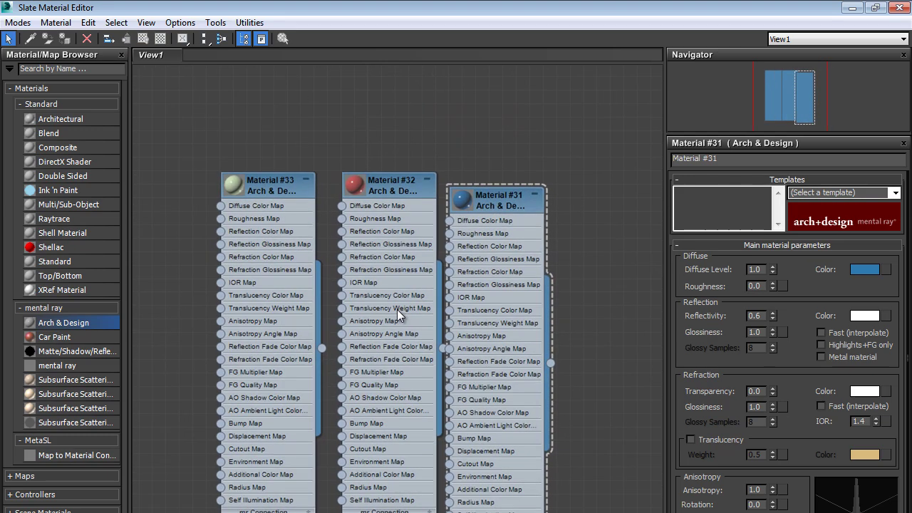
# Apply the green Material #33 to the sphere.
pyautogui.moveTo(524, 247); pyautogui.dragTo(540, 231)
pyautogui.click(875, 8)
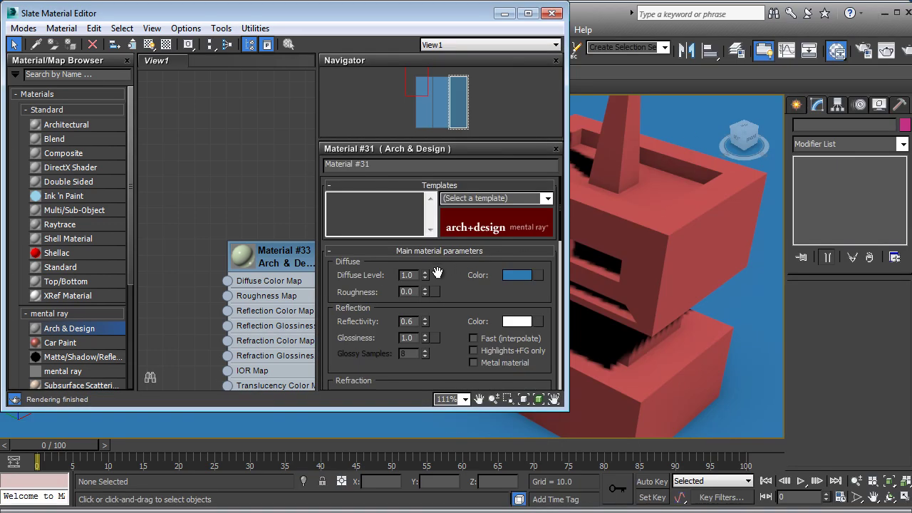
pyautogui.moveTo(371, 35); pyautogui.dragTo(687, 132)
pyautogui.click(261, 184)
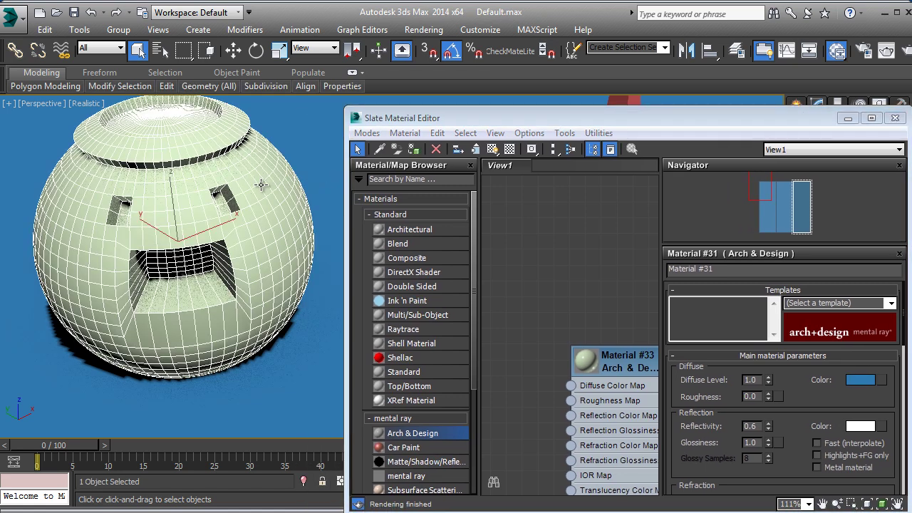
pyautogui.click(624, 356)
pyautogui.click(413, 149)
# Select the red robot and Material #32, then hide the material editor.
pyautogui.moveTo(430, 118); pyautogui.dragTo(297, 271)
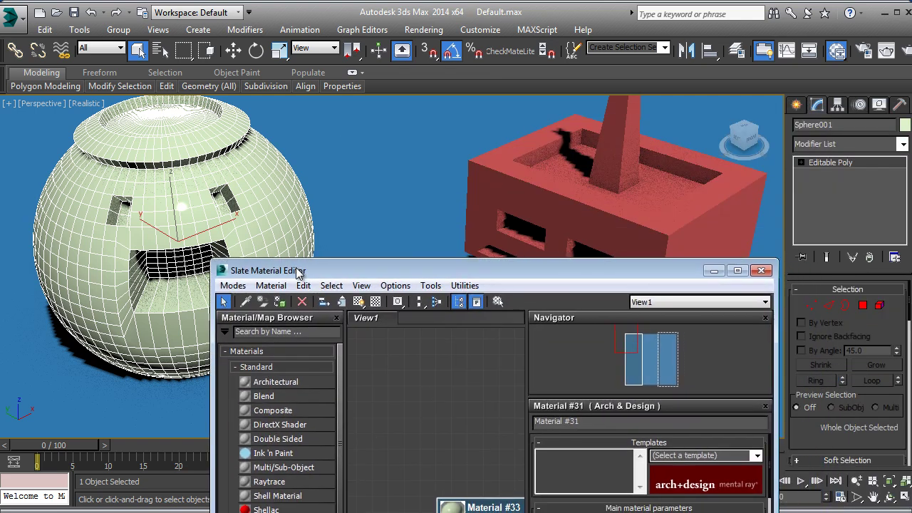
pyautogui.click(575, 187)
pyautogui.click(433, 474)
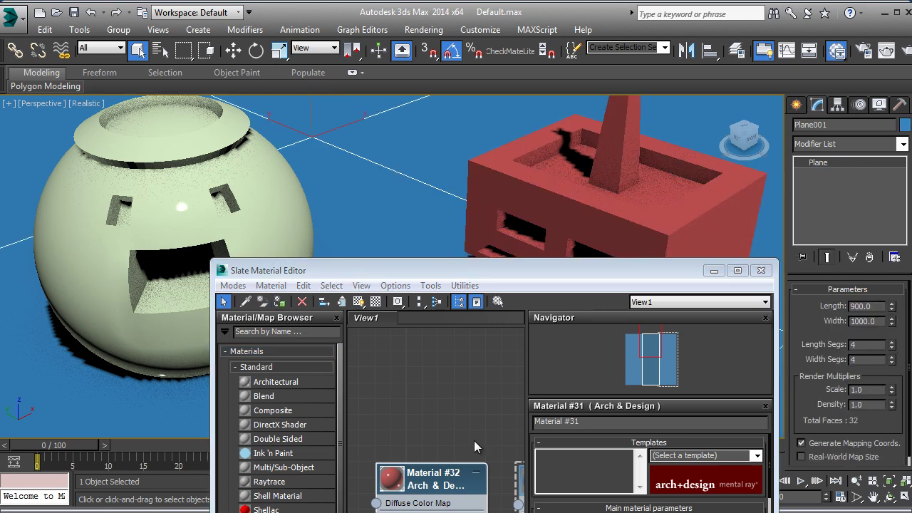
pyautogui.moveTo(443, 435); pyautogui.dragTo(299, 404, button='middle')
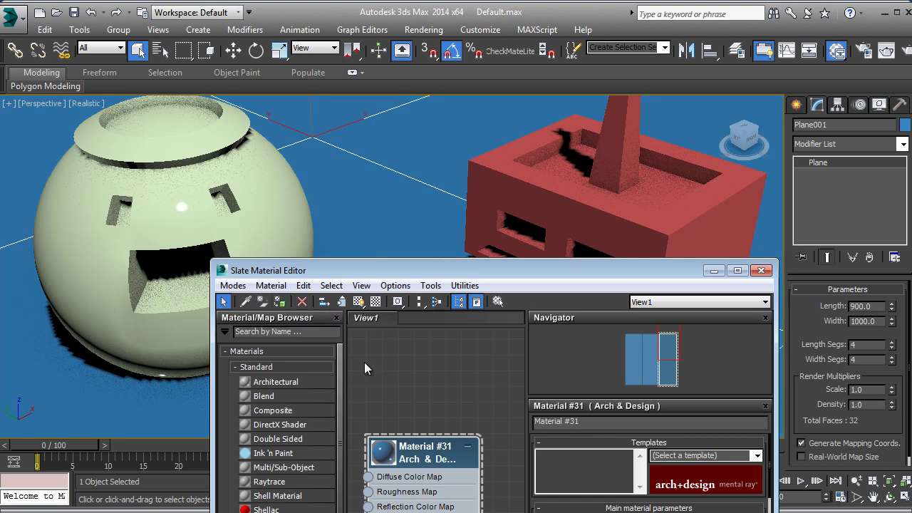
pyautogui.moveTo(428, 380); pyautogui.dragTo(434, 380, button='middle')
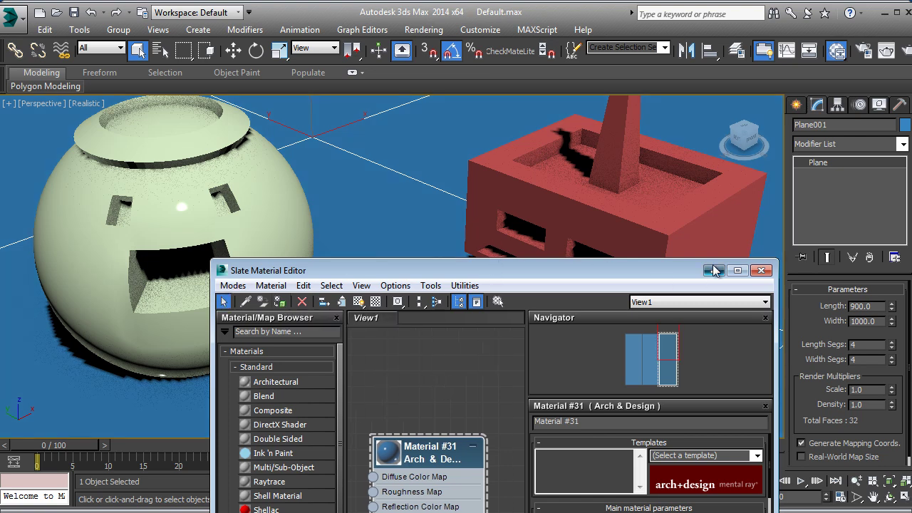
pyautogui.click(715, 270)
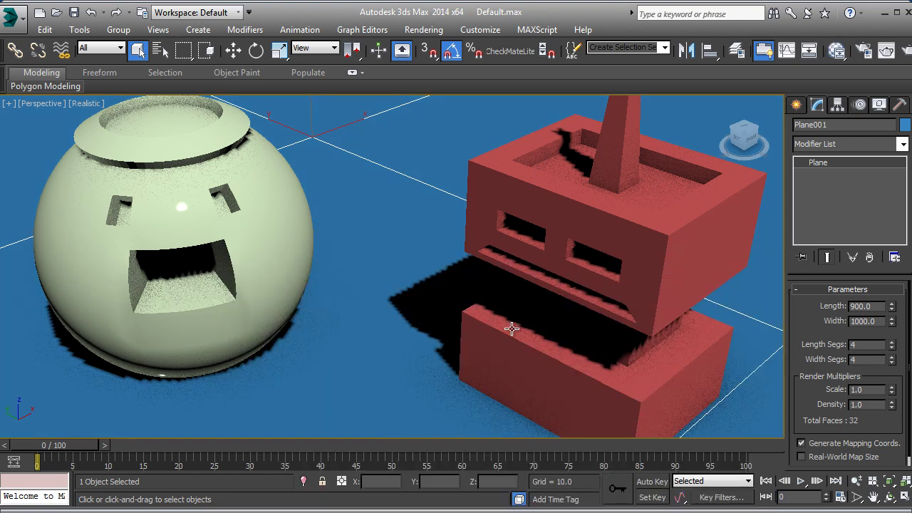
# Render with mental ray, close the render, select Plane001, and show the light types.
pyautogui.click(906, 52)
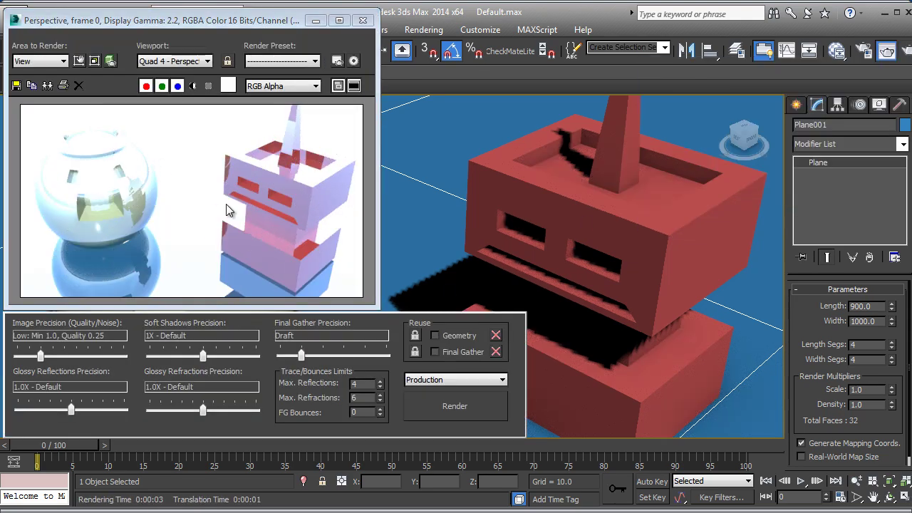
pyautogui.click(363, 20)
pyautogui.press('h')
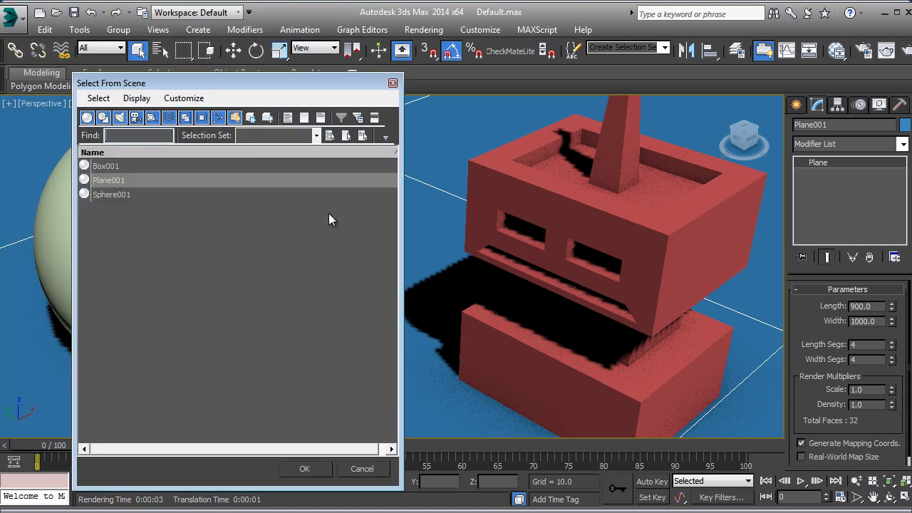
pyautogui.click(307, 469)
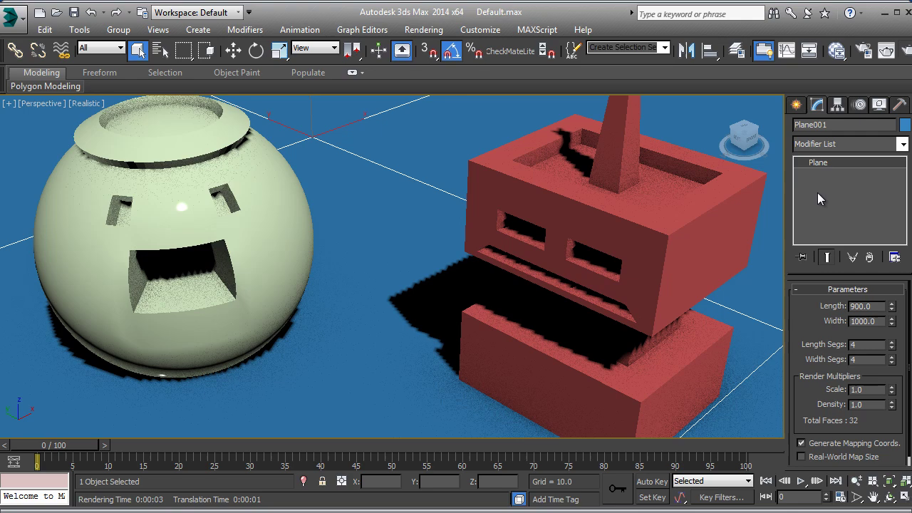
pyautogui.click(794, 105)
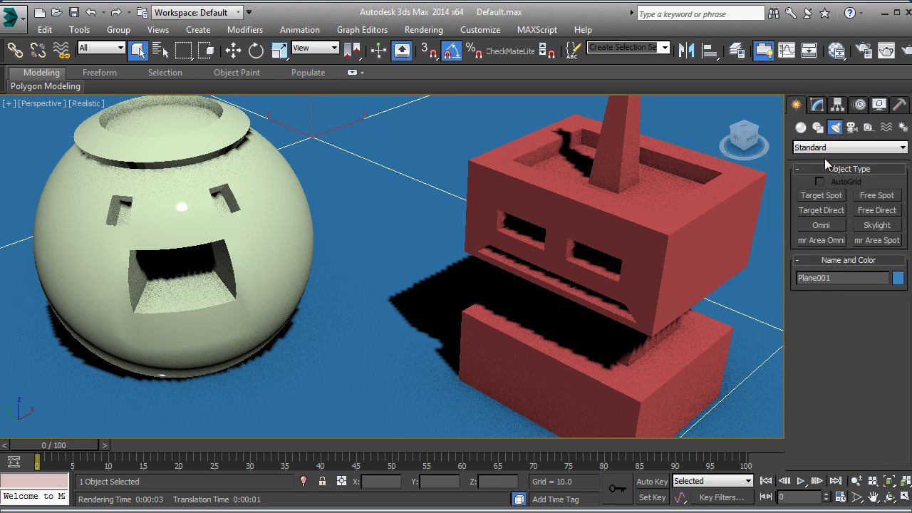
# Create a Daylight system and drag its compass out beside the sphere and red robot.
pyautogui.click(898, 107)
pyautogui.click(879, 106)
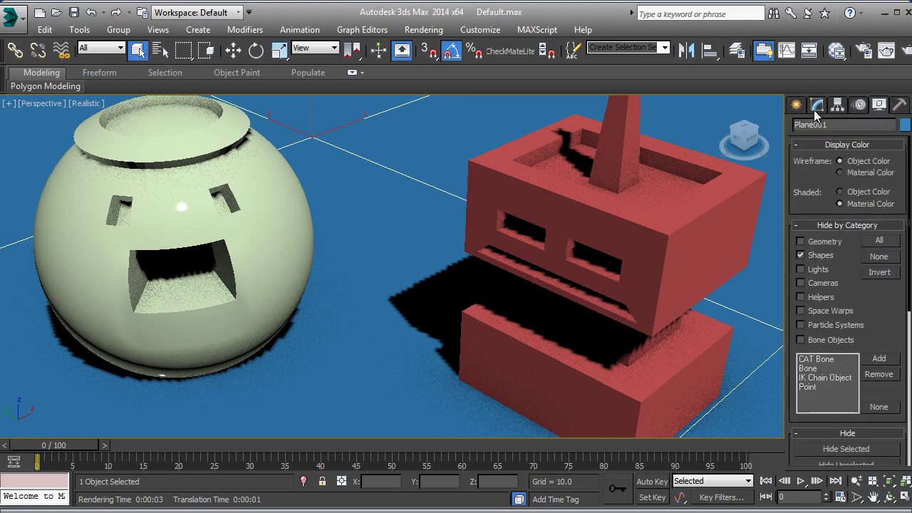
pyautogui.click(796, 105)
pyautogui.click(903, 128)
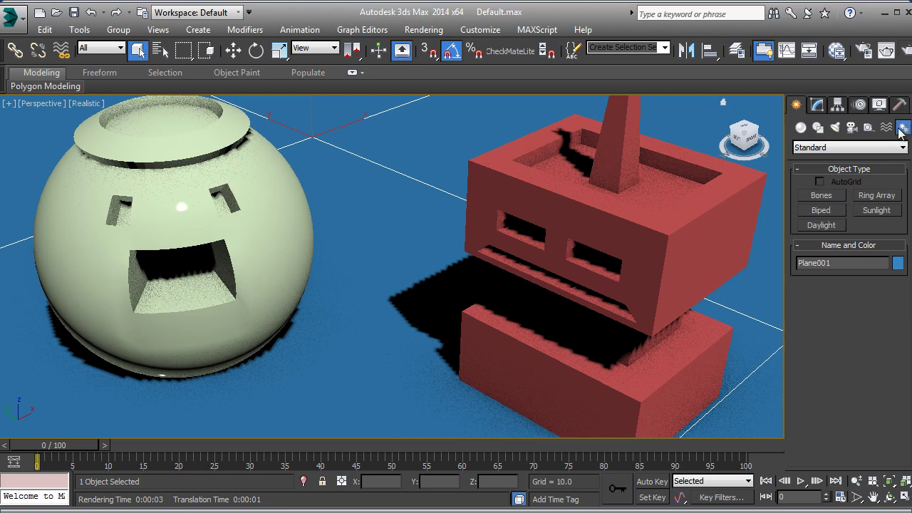
pyautogui.click(821, 225)
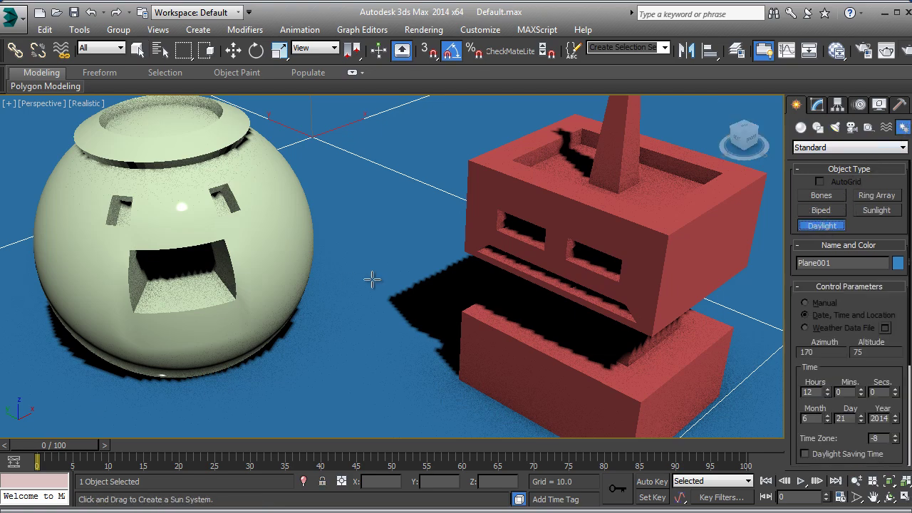
pyautogui.scroll(-8, 376, 274)
pyautogui.moveTo(372, 288); pyautogui.dragTo(453, 318)
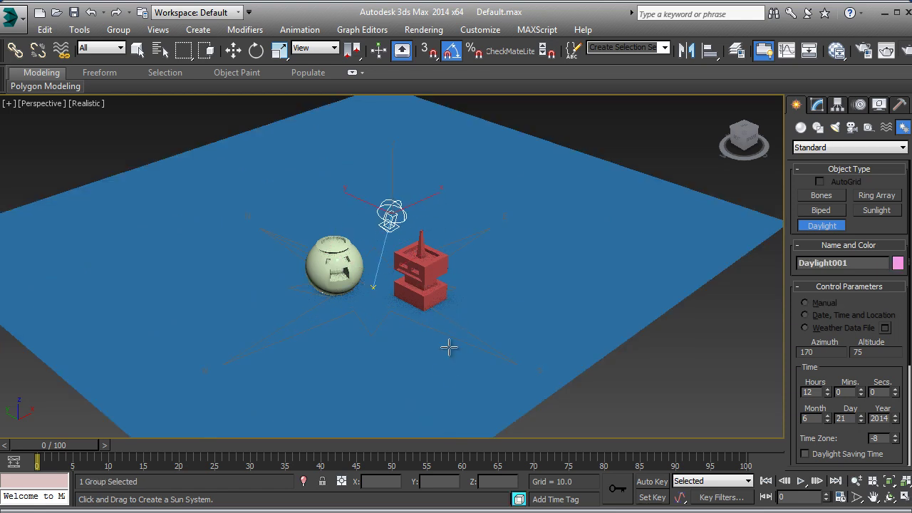
# Raise the sun high above the models and bring up Daylight001's parameters.
pyautogui.scroll(5, 401, 287)
pyautogui.moveTo(401, 287); pyautogui.dragTo(513, 342, button='middle')
pyautogui.click(817, 105)
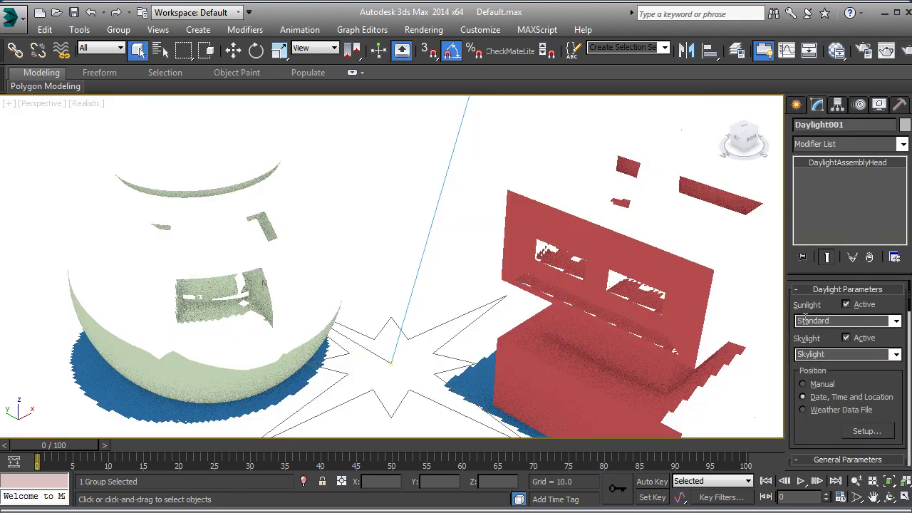
pyautogui.click(895, 321)
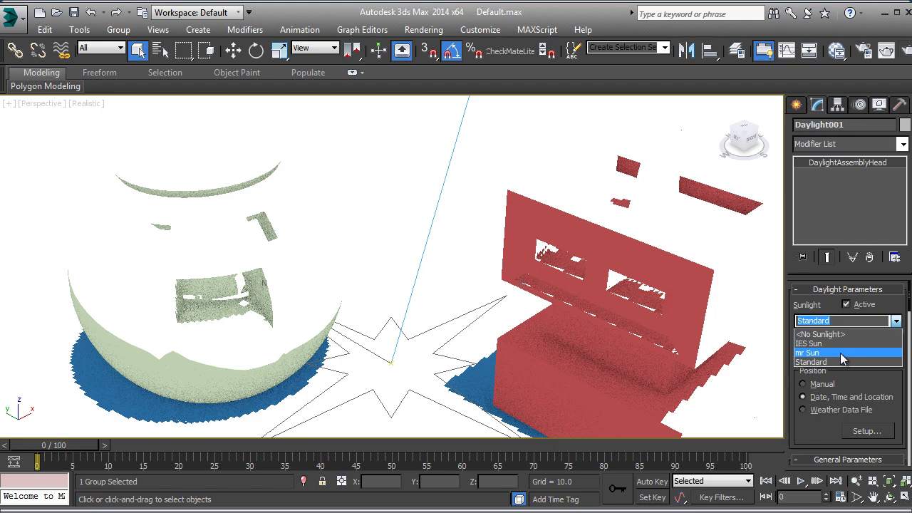
# Set Daylight001's sunlight to mr Sun and its skylight to mr Sky.
pyautogui.click(840, 354)
pyautogui.click(896, 354)
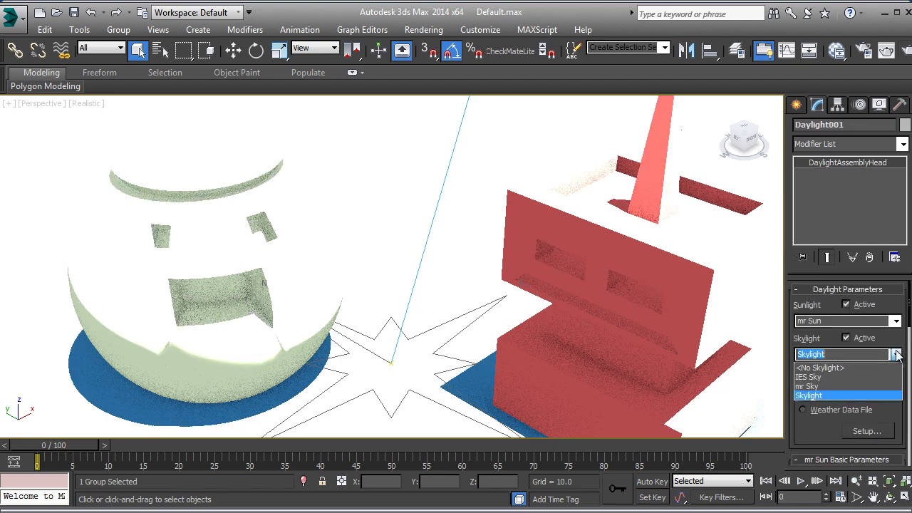
pyautogui.click(835, 386)
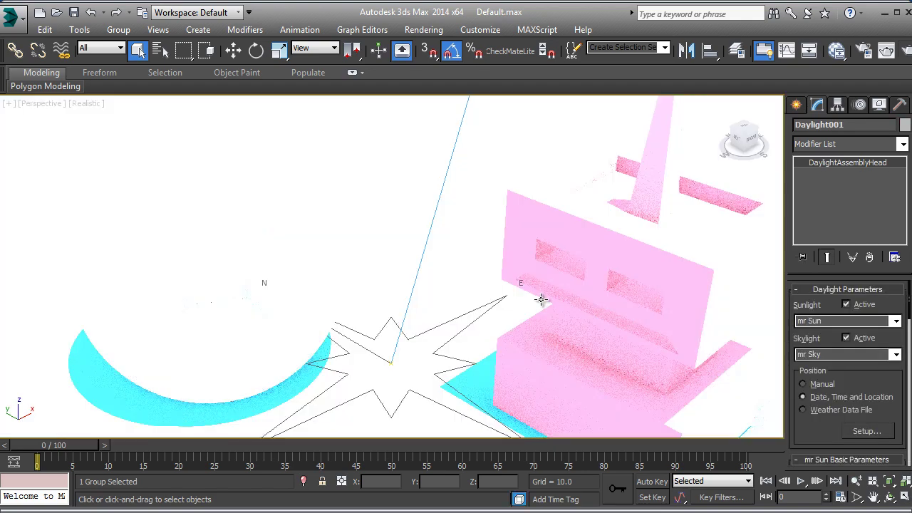
# Start a production test render, cancel it, and close the rendered frame window.
pyautogui.click(904, 54)
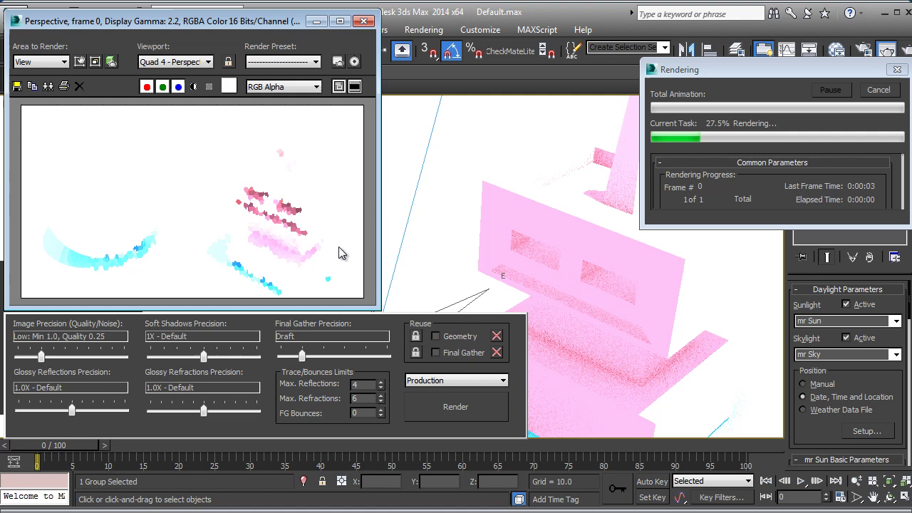
pyautogui.click(878, 90)
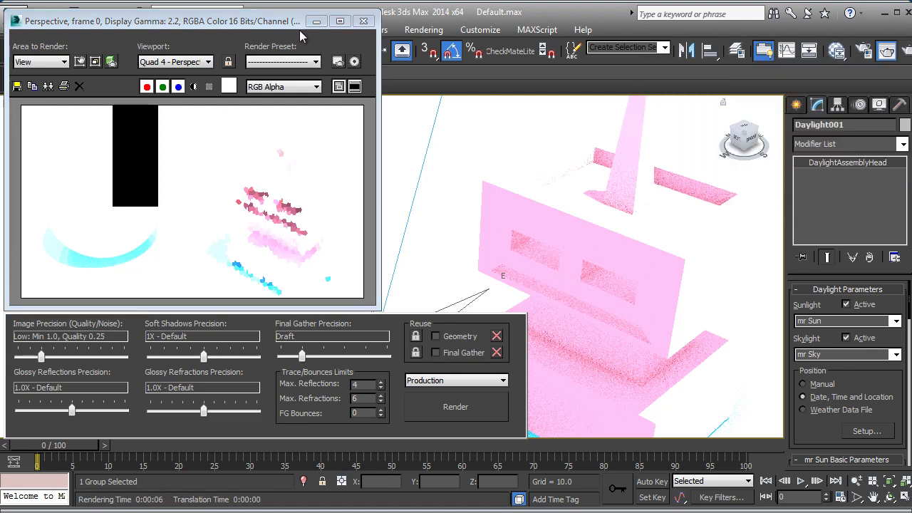
pyautogui.click(364, 20)
pyautogui.click(424, 29)
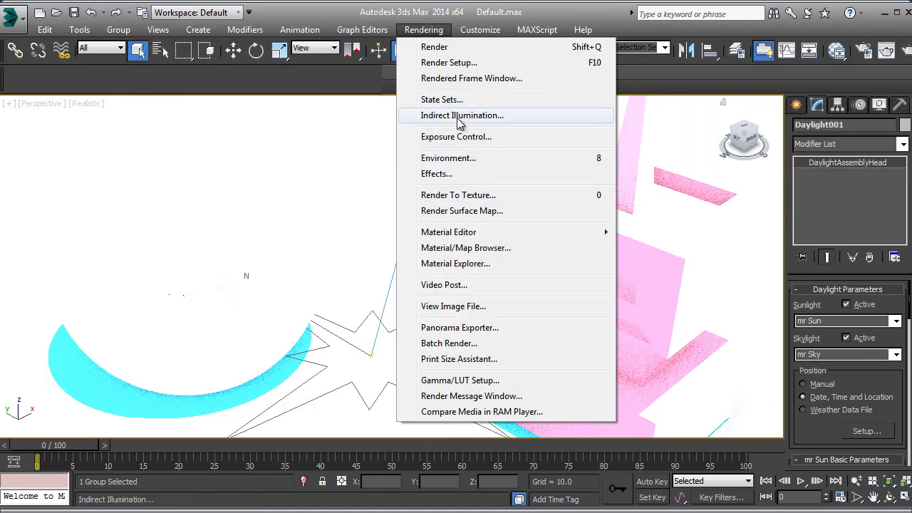
# Preview the mr Photographic exposure and apply the Outdoor Daylight, Clear Sky preset.
pyautogui.click(482, 146)
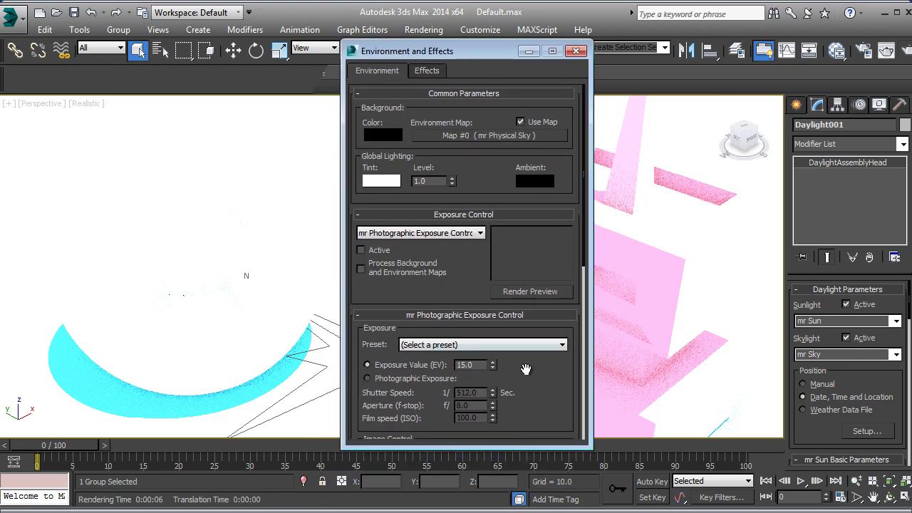
pyautogui.scroll(-5, 525, 367)
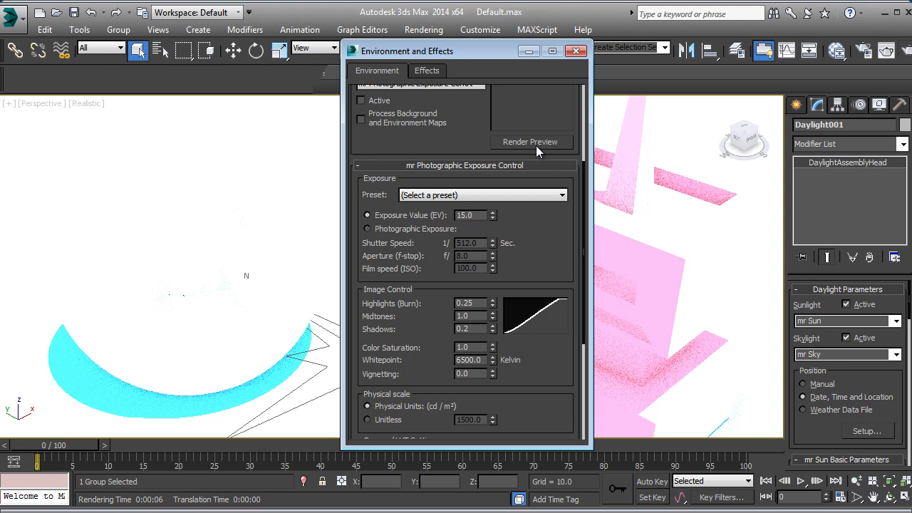
pyautogui.click(535, 145)
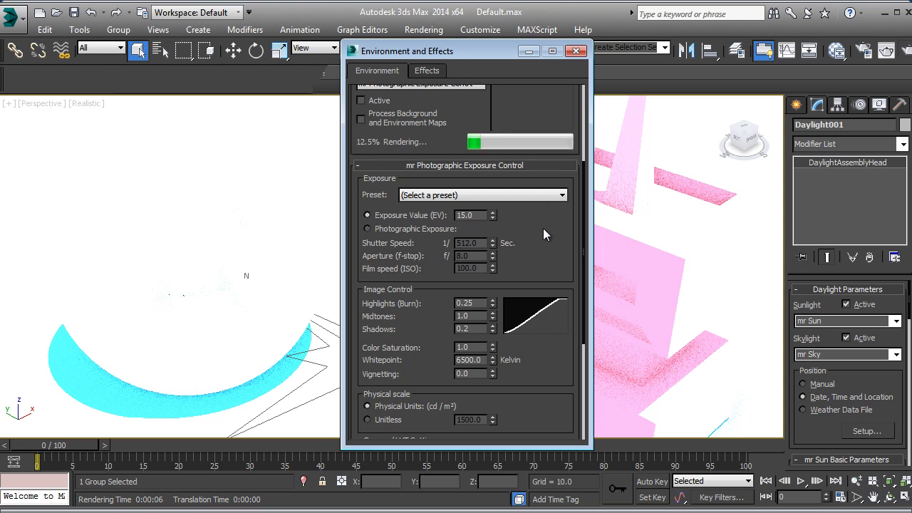
pyautogui.scroll(2, 543, 234)
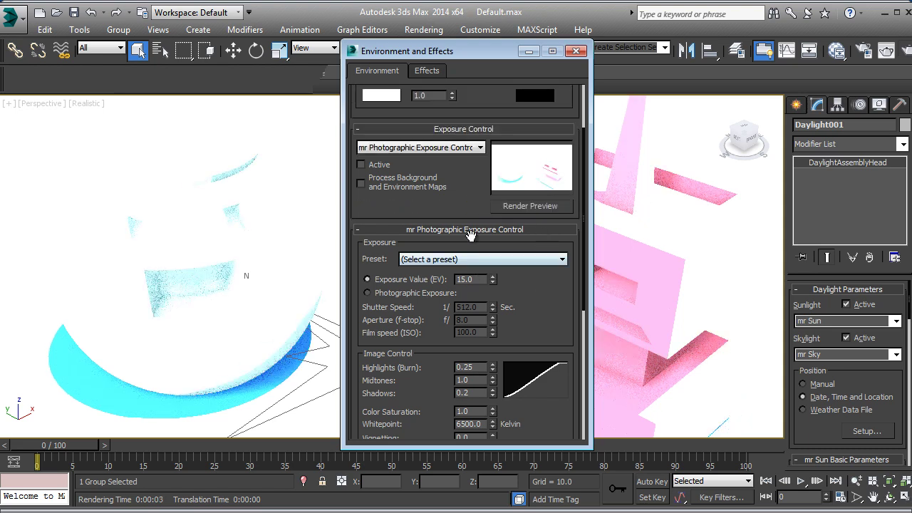
pyautogui.click(429, 260)
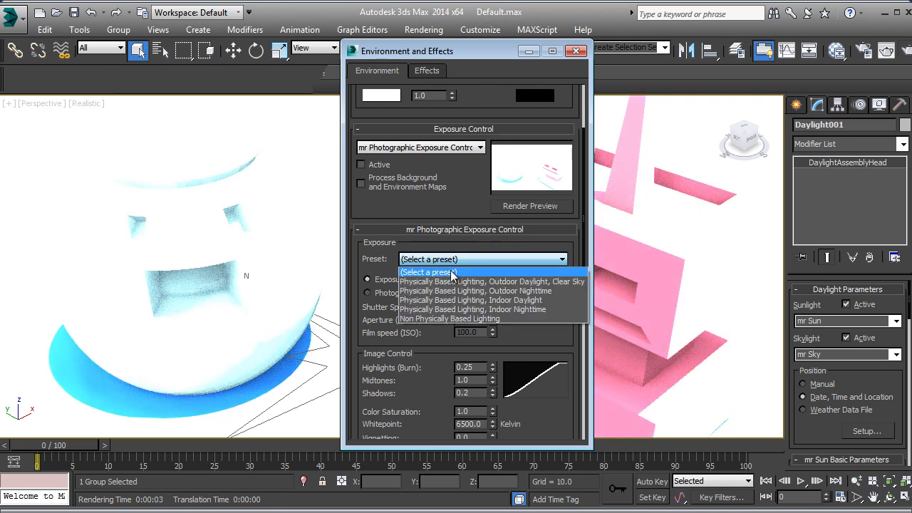
pyautogui.click(501, 281)
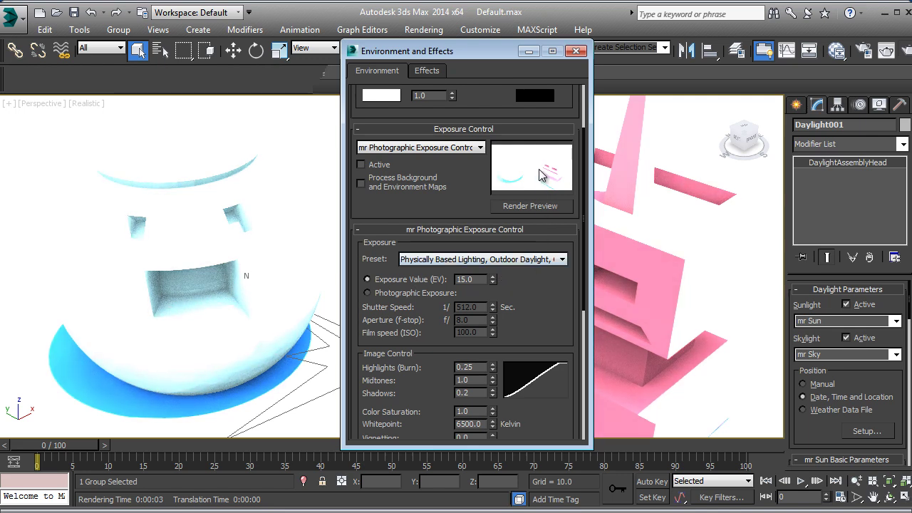
# Test render and cancel it, close the frame, then choose the Indoor Daylight preset.
pyautogui.click(887, 50)
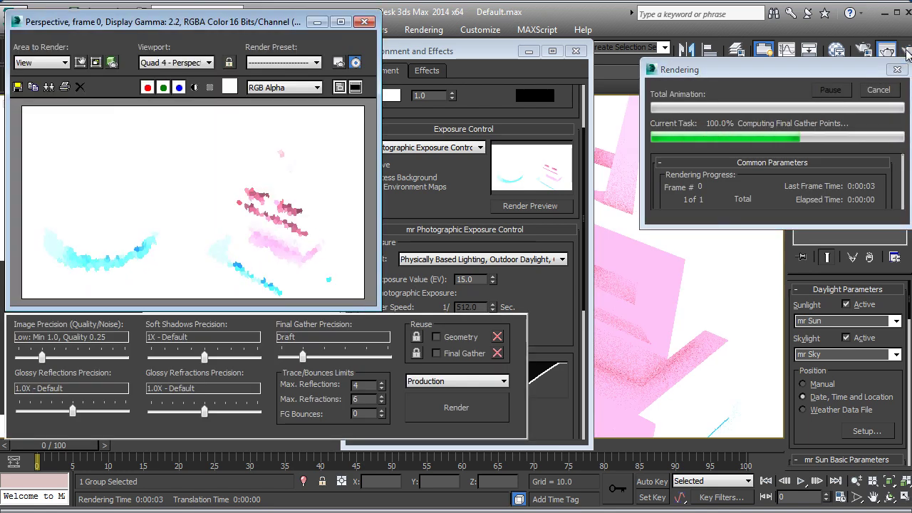
pyautogui.click(878, 90)
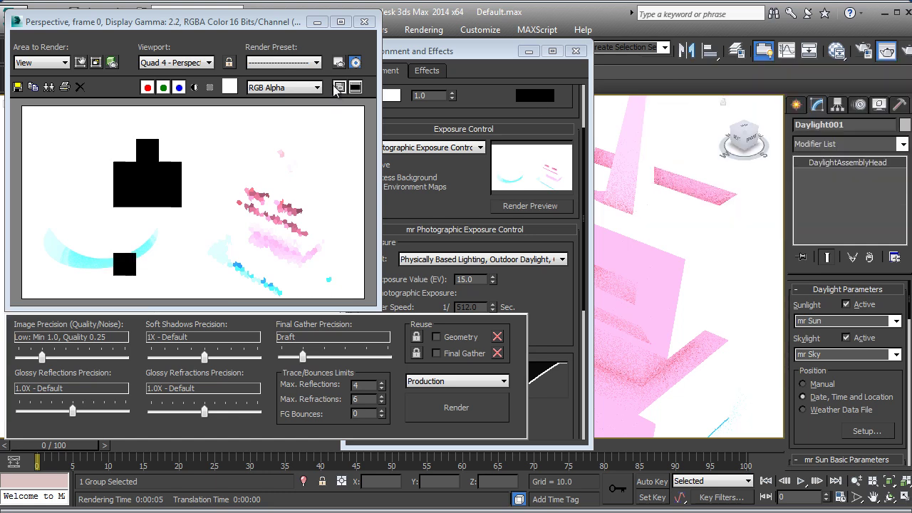
pyautogui.click(364, 21)
pyautogui.click(462, 259)
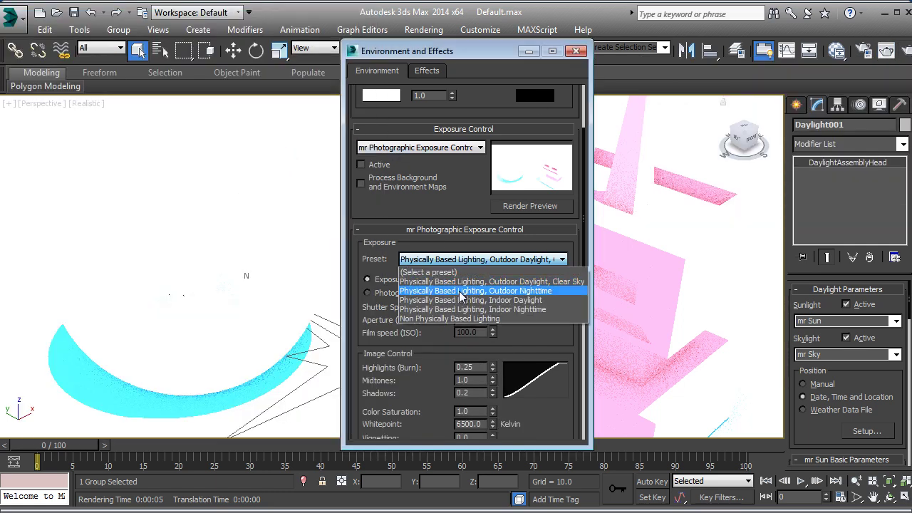
pyautogui.click(463, 288)
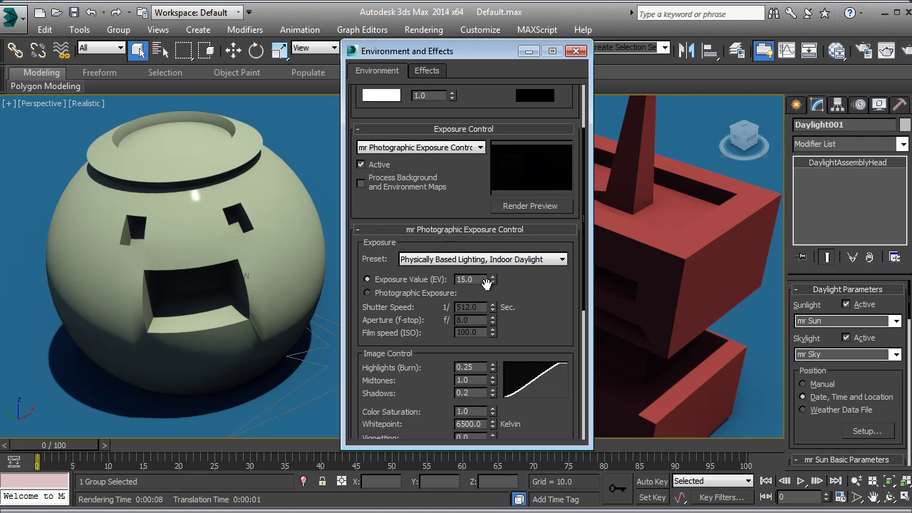
# Confirm the Physically Based Lighting, Indoor Daylight preset at EV 15.0 and render the scene.
pyautogui.click(525, 292)
pyautogui.click(886, 50)
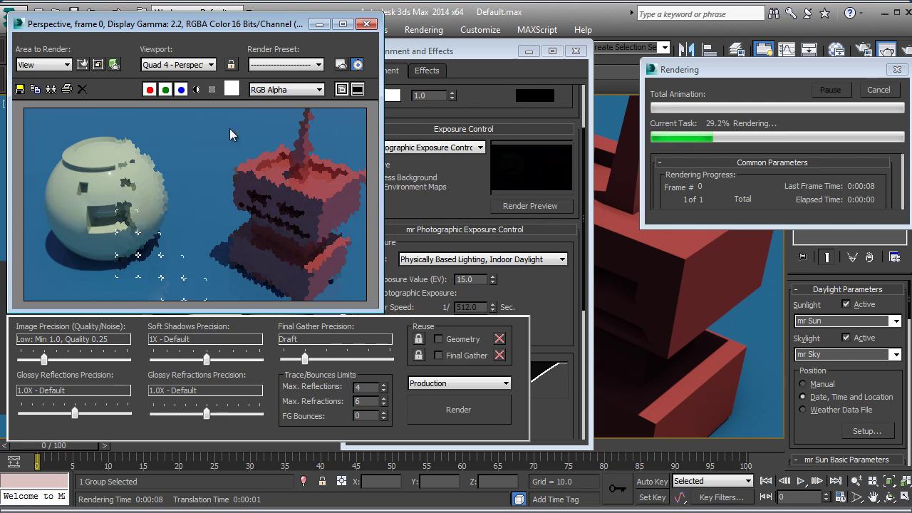
pyautogui.click(372, 29)
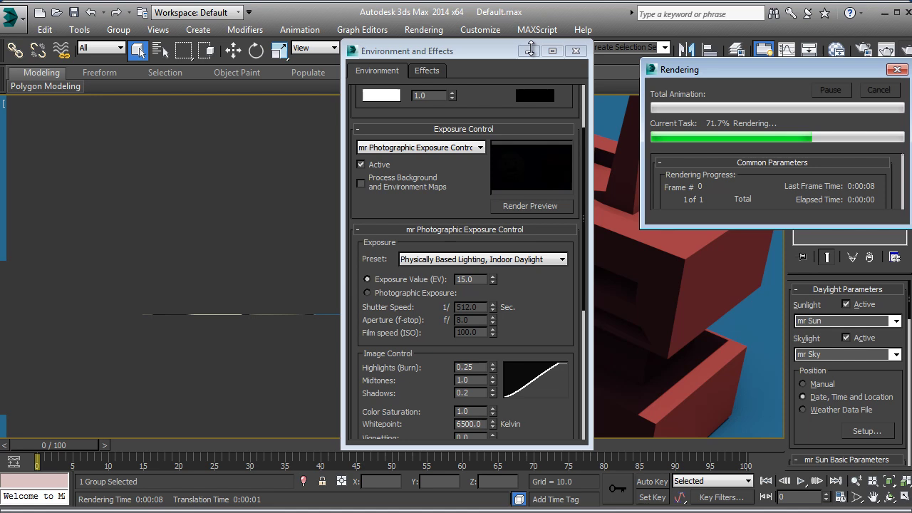
# Open the Slate Material Editor with M and bring Material #31's parameters into view.
pyautogui.press('m')
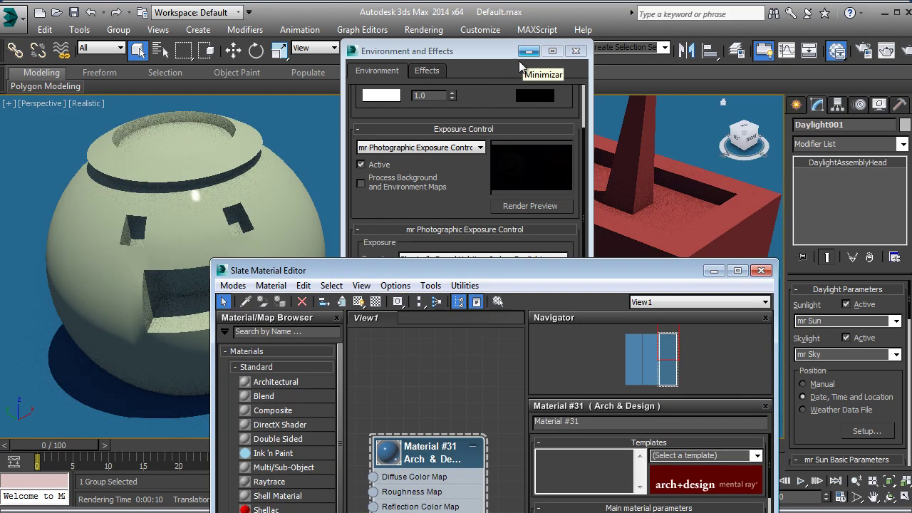
pyautogui.moveTo(399, 95); pyautogui.dragTo(389, 76)
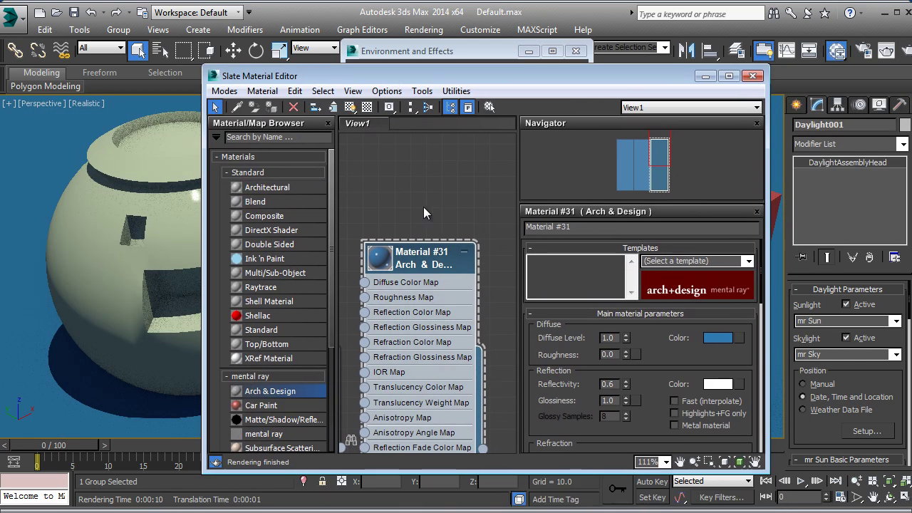
pyautogui.scroll(-4, 423, 207)
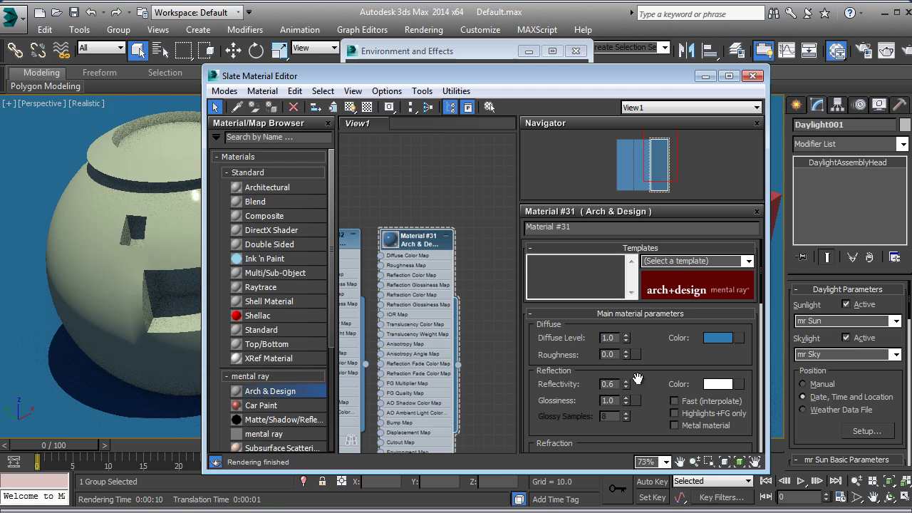
pyautogui.moveTo(658, 381); pyautogui.dragTo(666, 261)
pyautogui.moveTo(665, 336); pyautogui.dragTo(667, 273)
pyautogui.moveTo(653, 364); pyautogui.dragTo(656, 250)
# Enable ambient occlusion on Material #31 with 20 samples and max distance 28.956, then render.
pyautogui.click(547, 381)
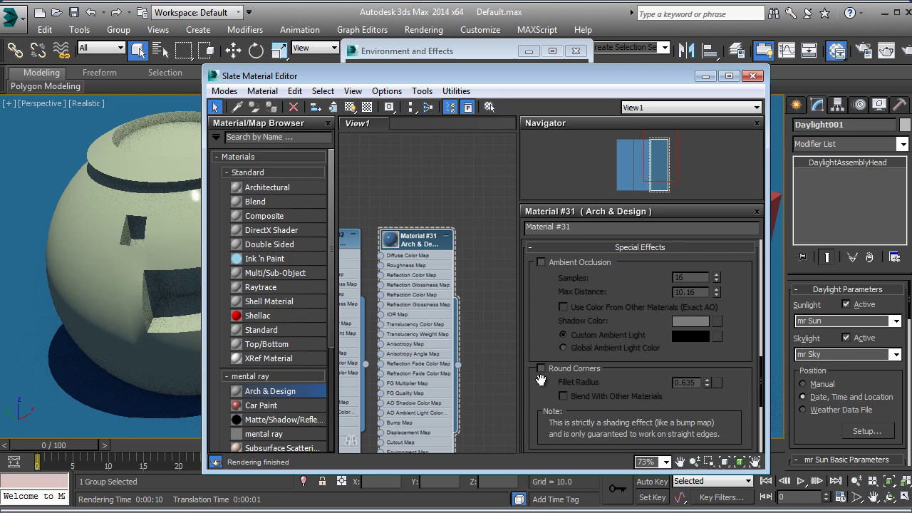
pyautogui.click(541, 262)
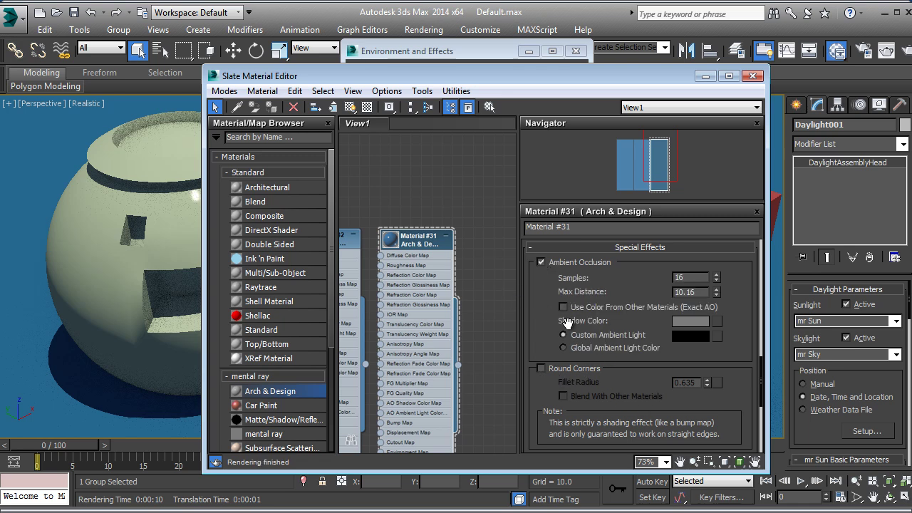
pyautogui.moveTo(716, 292); pyautogui.dragTo(741, 153)
pyautogui.moveTo(716, 277); pyautogui.dragTo(717, 274)
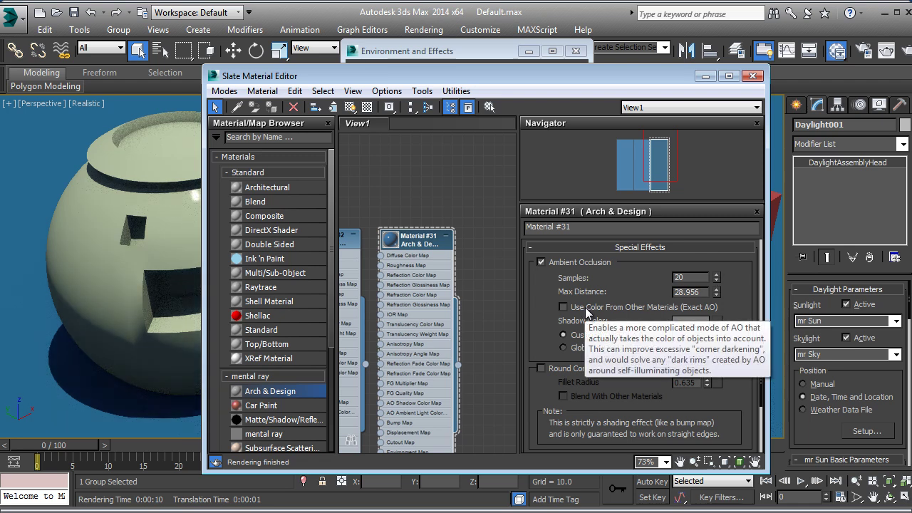
pyautogui.click(887, 50)
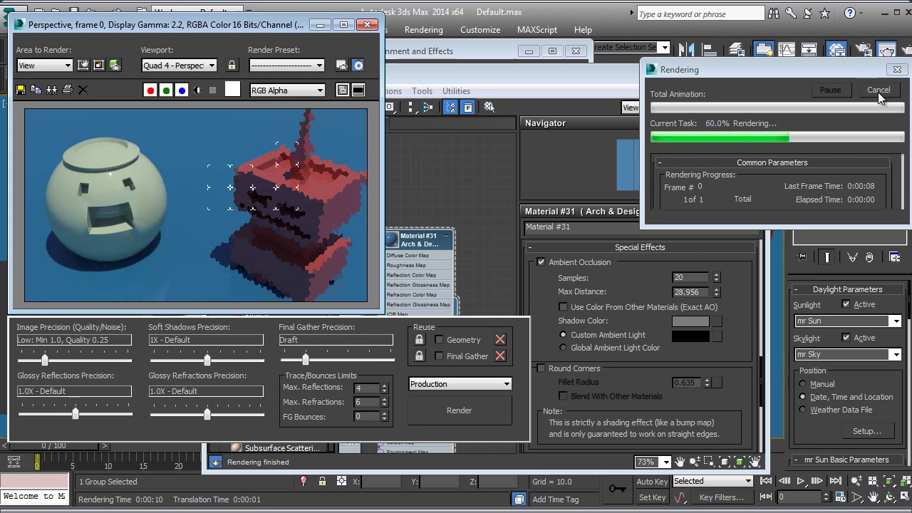
# Cancel the render and restrict the area to render to a region box over the sphere.
pyautogui.press('Escape')
pyautogui.click(62, 66)
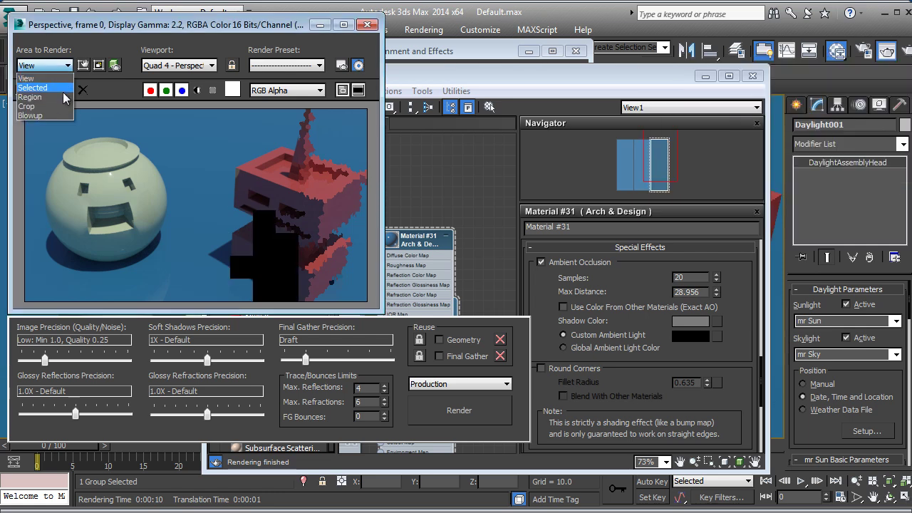
pyautogui.click(45, 95)
pyautogui.moveTo(136, 214); pyautogui.dragTo(76, 219)
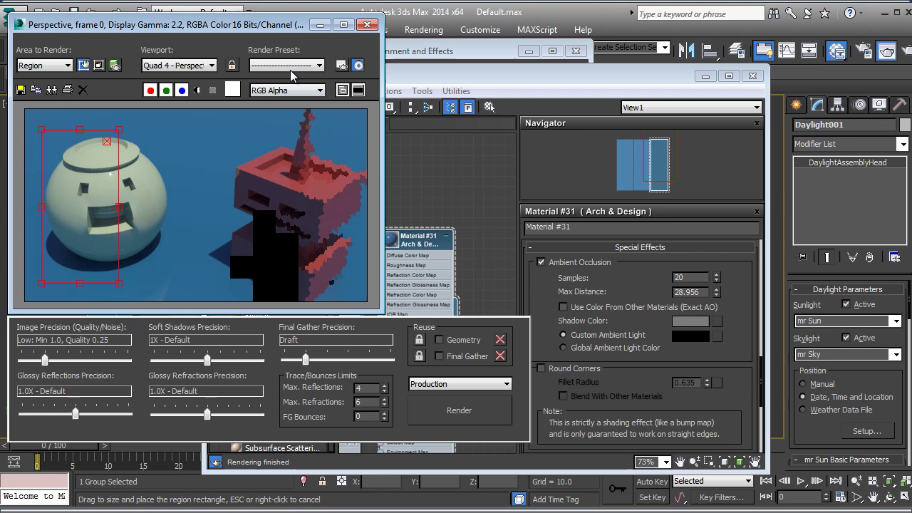
pyautogui.click(344, 24)
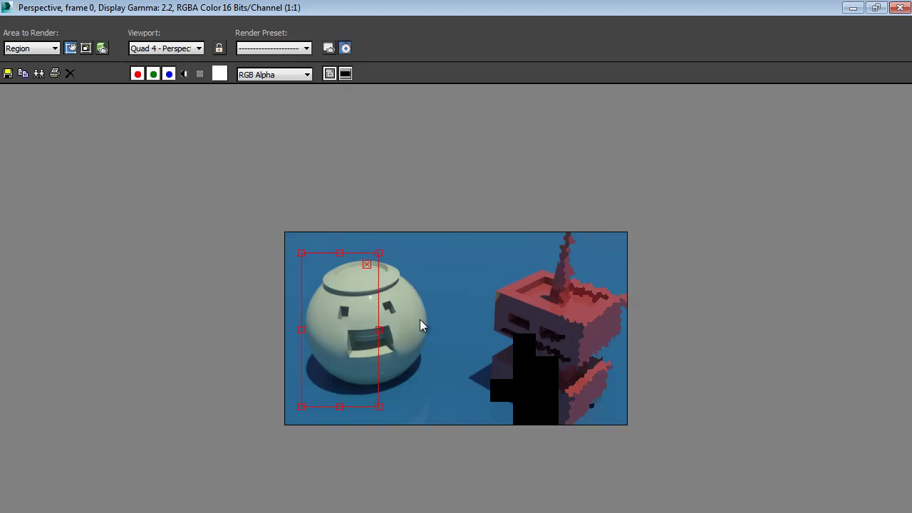
pyautogui.click(852, 8)
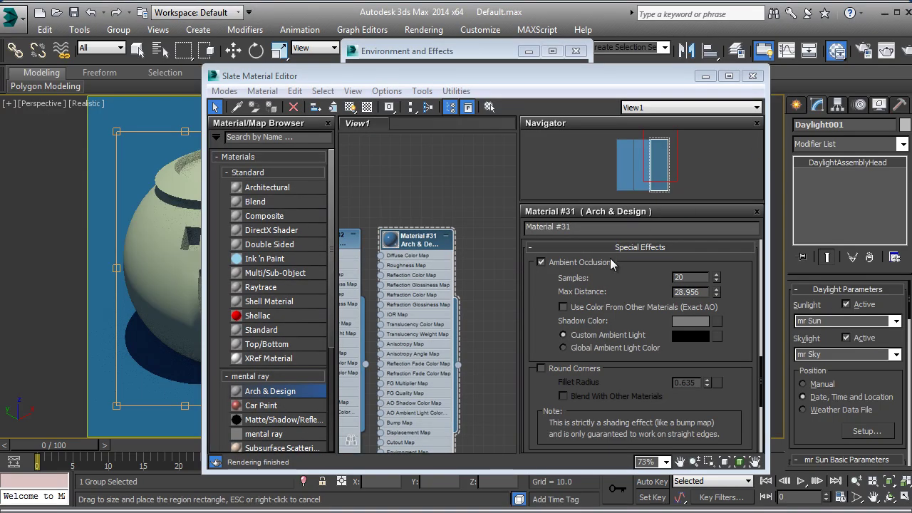
# Turn off Material #31's ambient occlusion, re-render the sphere region, then switch the area back to View.
pyautogui.click(541, 262)
pyautogui.hotkey('shift', 'q')
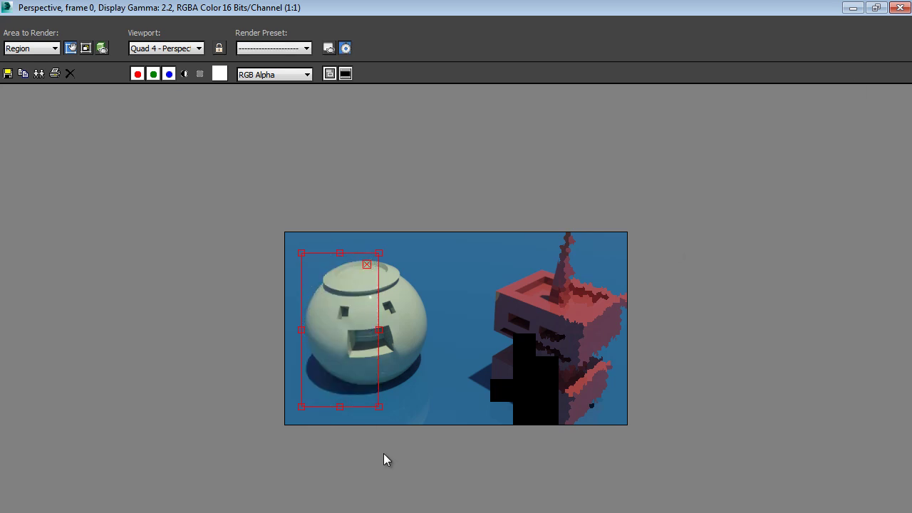
pyautogui.click(24, 50)
pyautogui.click(28, 62)
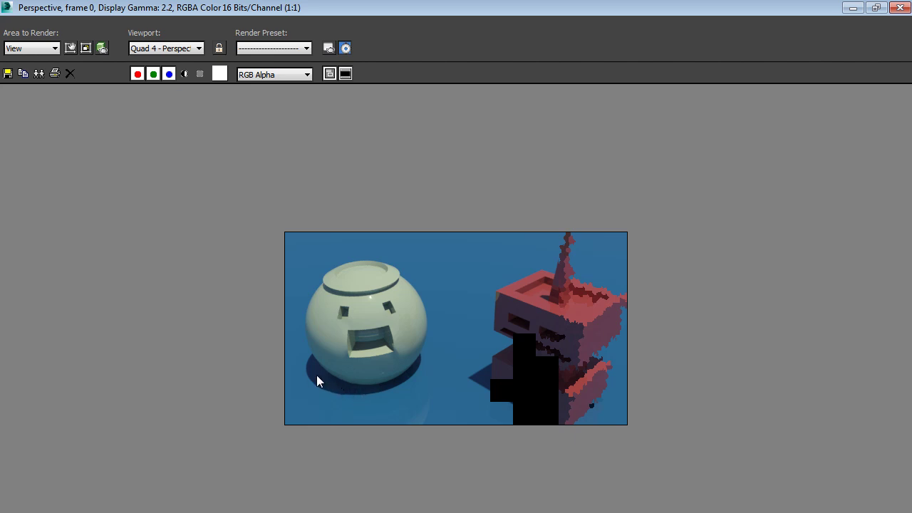
# Switch the area to render to Selected, then back to Region, and minimize the frame window.
pyautogui.click(29, 48)
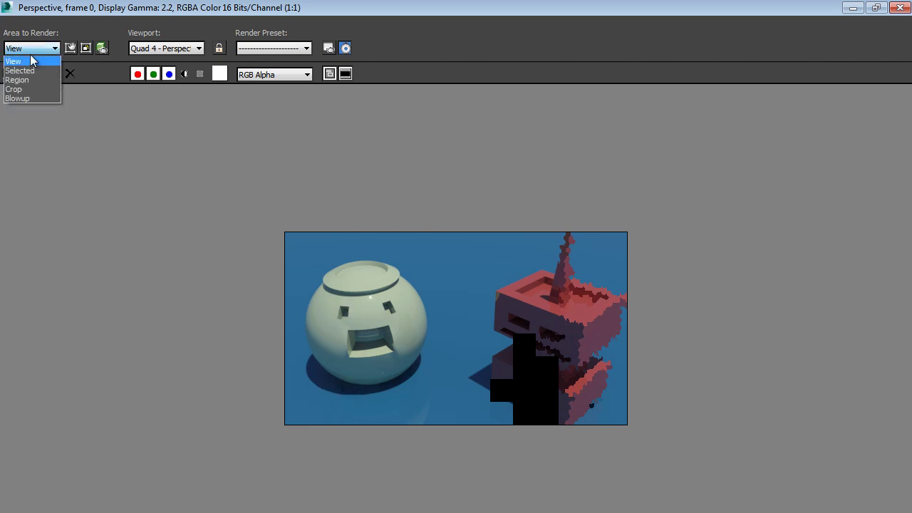
pyautogui.click(27, 65)
pyautogui.click(39, 48)
pyautogui.click(44, 77)
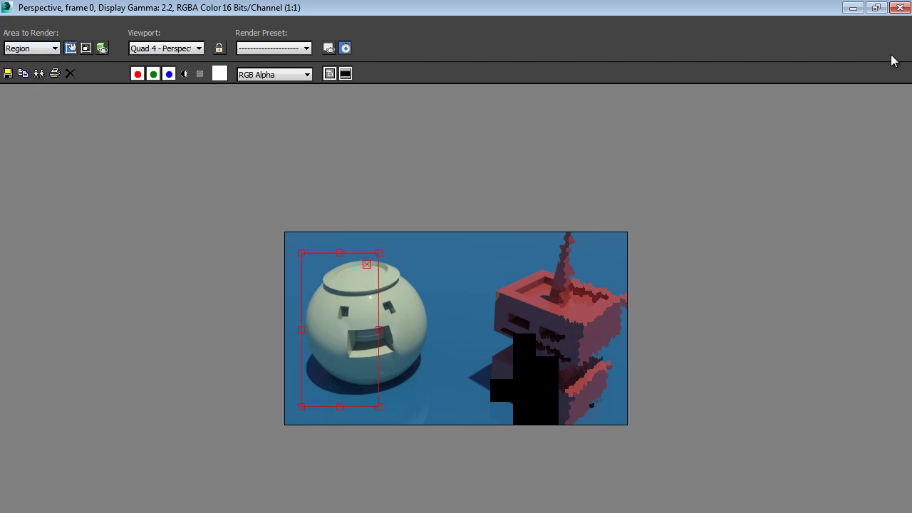
pyautogui.click(853, 8)
pyautogui.scroll(2, 402, 236)
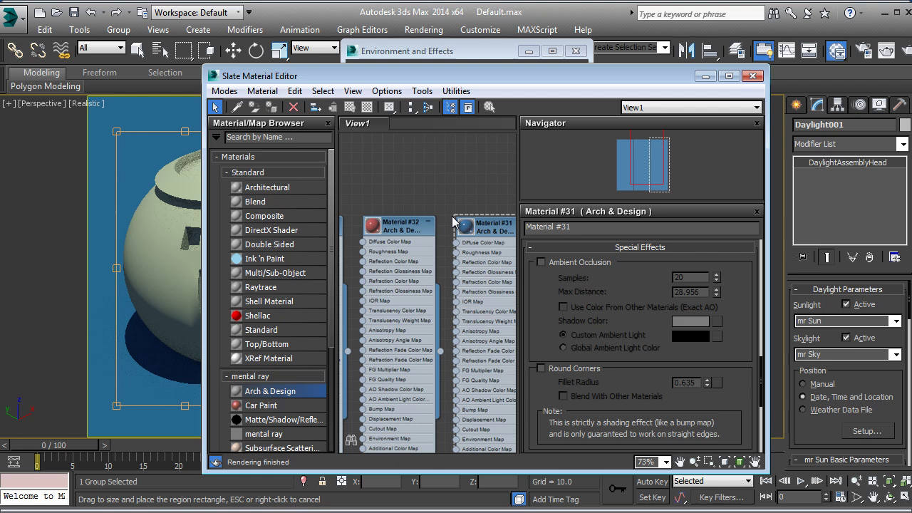
# Turn on ambient occlusion for Material #33 and render the region around the sphere.
pyautogui.doubleClick(380, 232)
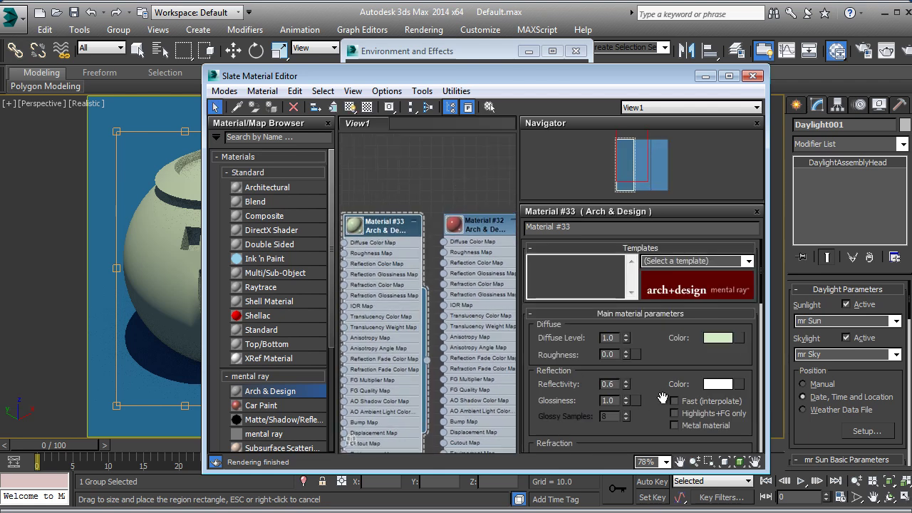
pyautogui.scroll(-10, 645, 371)
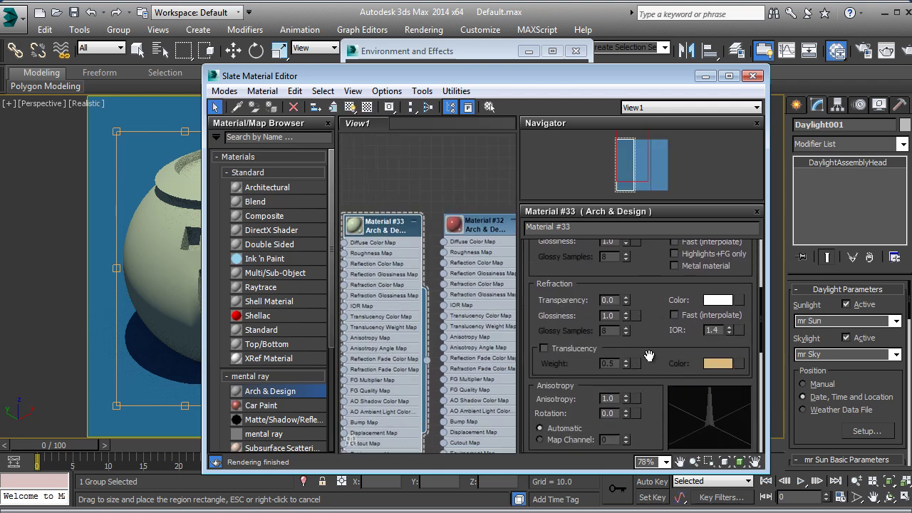
pyautogui.scroll(-2, 655, 330)
pyautogui.click(631, 443)
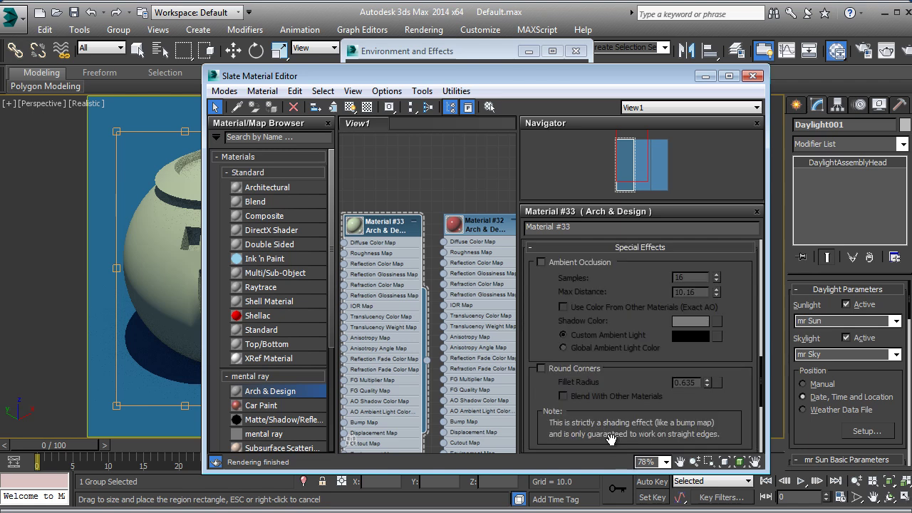
pyautogui.click(542, 262)
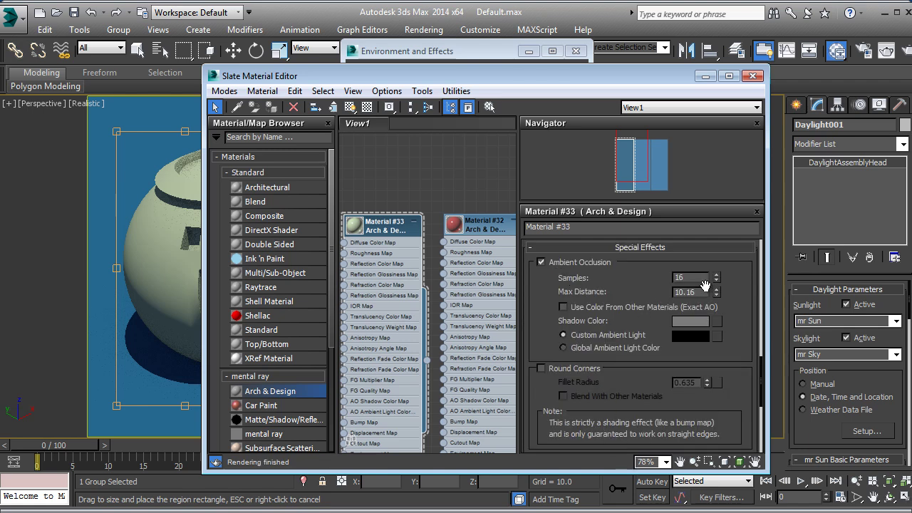
pyautogui.click(908, 54)
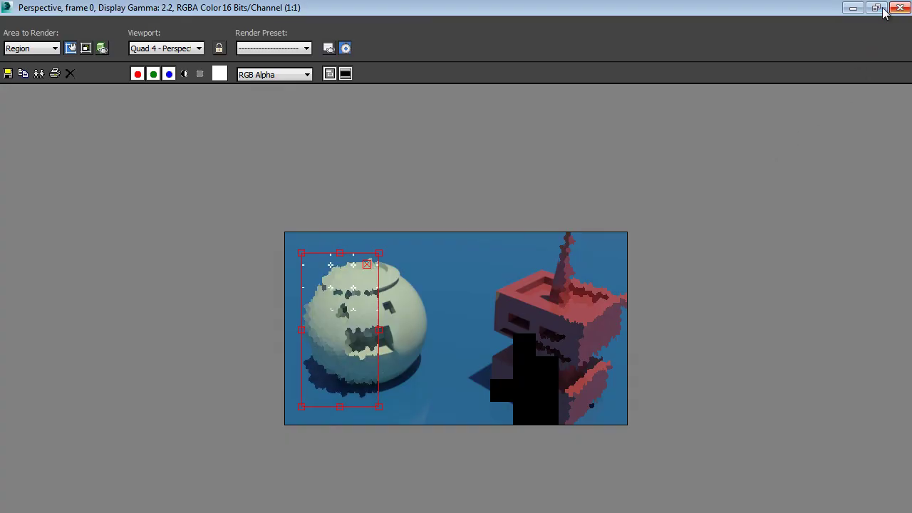
# Restore the rendered frame window to a smaller size and set the area to render back to View.
pyautogui.click(876, 7)
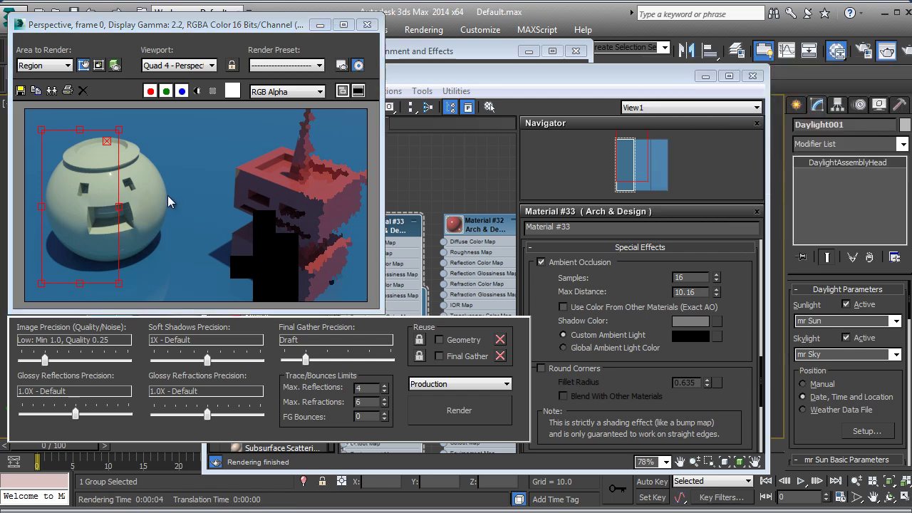
pyautogui.click(43, 64)
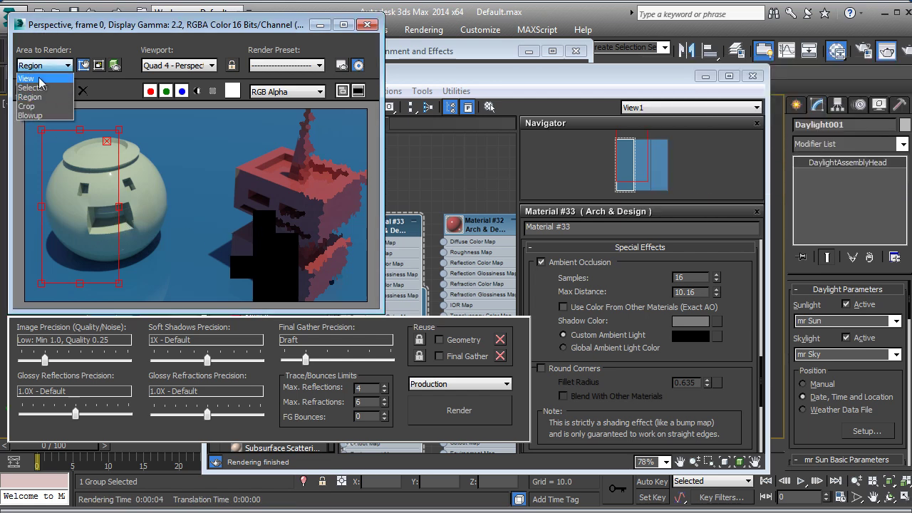
pyautogui.click(40, 81)
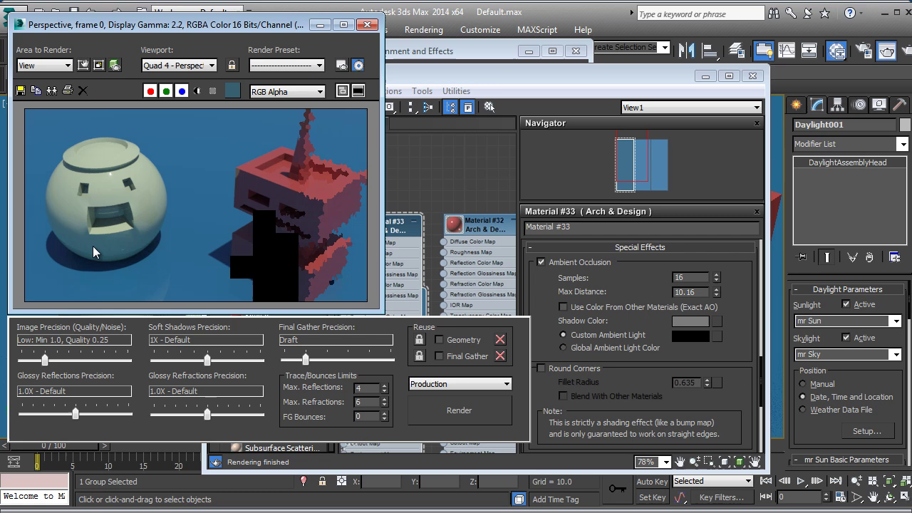
pyautogui.scroll(5, 89, 245)
pyautogui.scroll(-5, 89, 243)
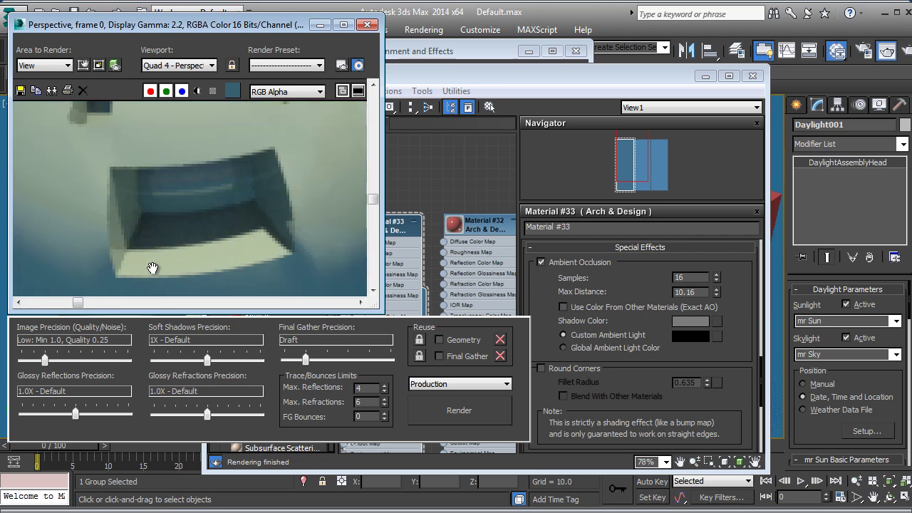
pyautogui.moveTo(165, 269); pyautogui.dragTo(171, 186, button='middle')
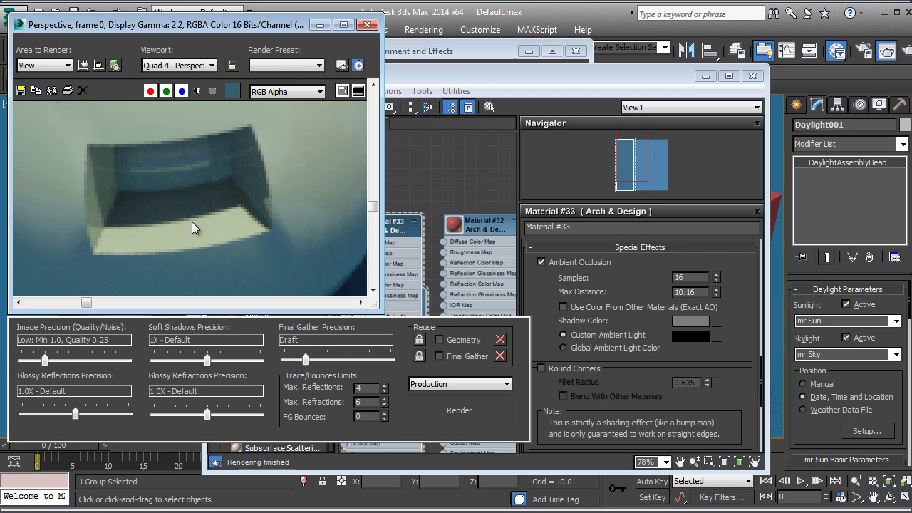
pyautogui.scroll(-5, 223, 180)
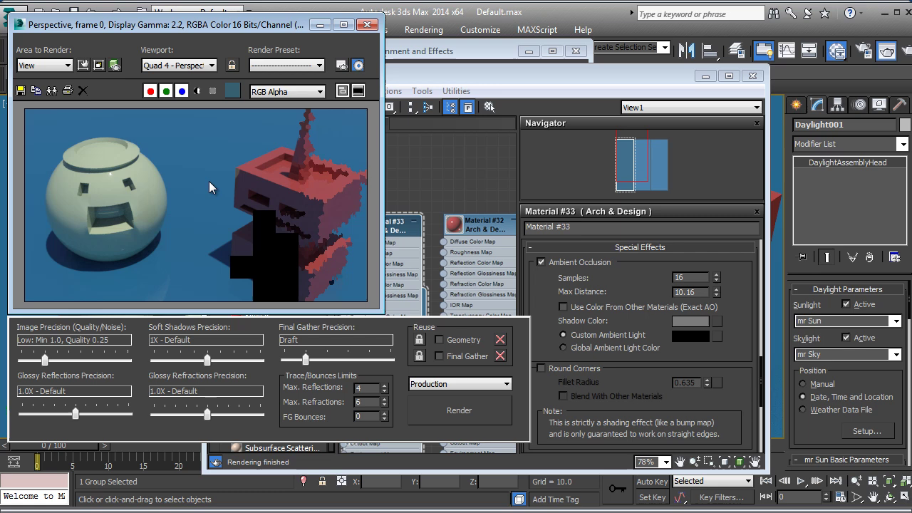
pyautogui.scroll(5, 210, 181)
pyautogui.scroll(-2, 273, 163)
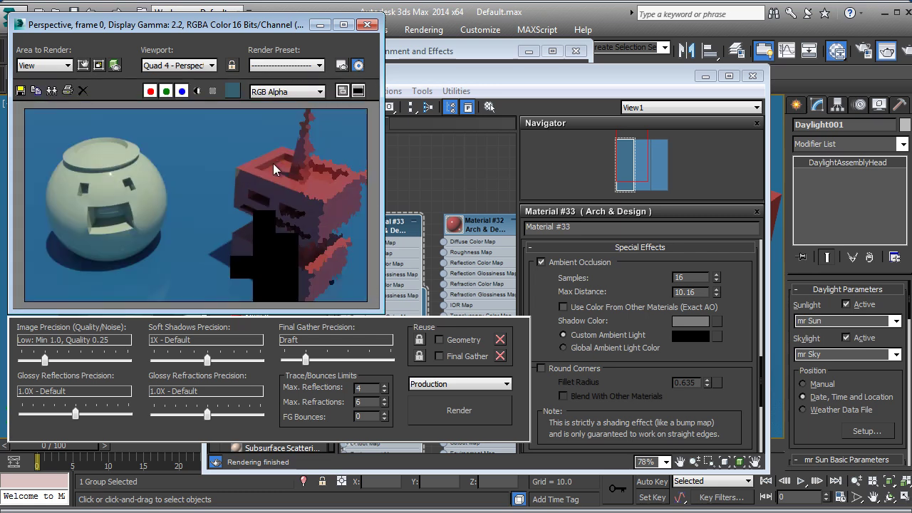